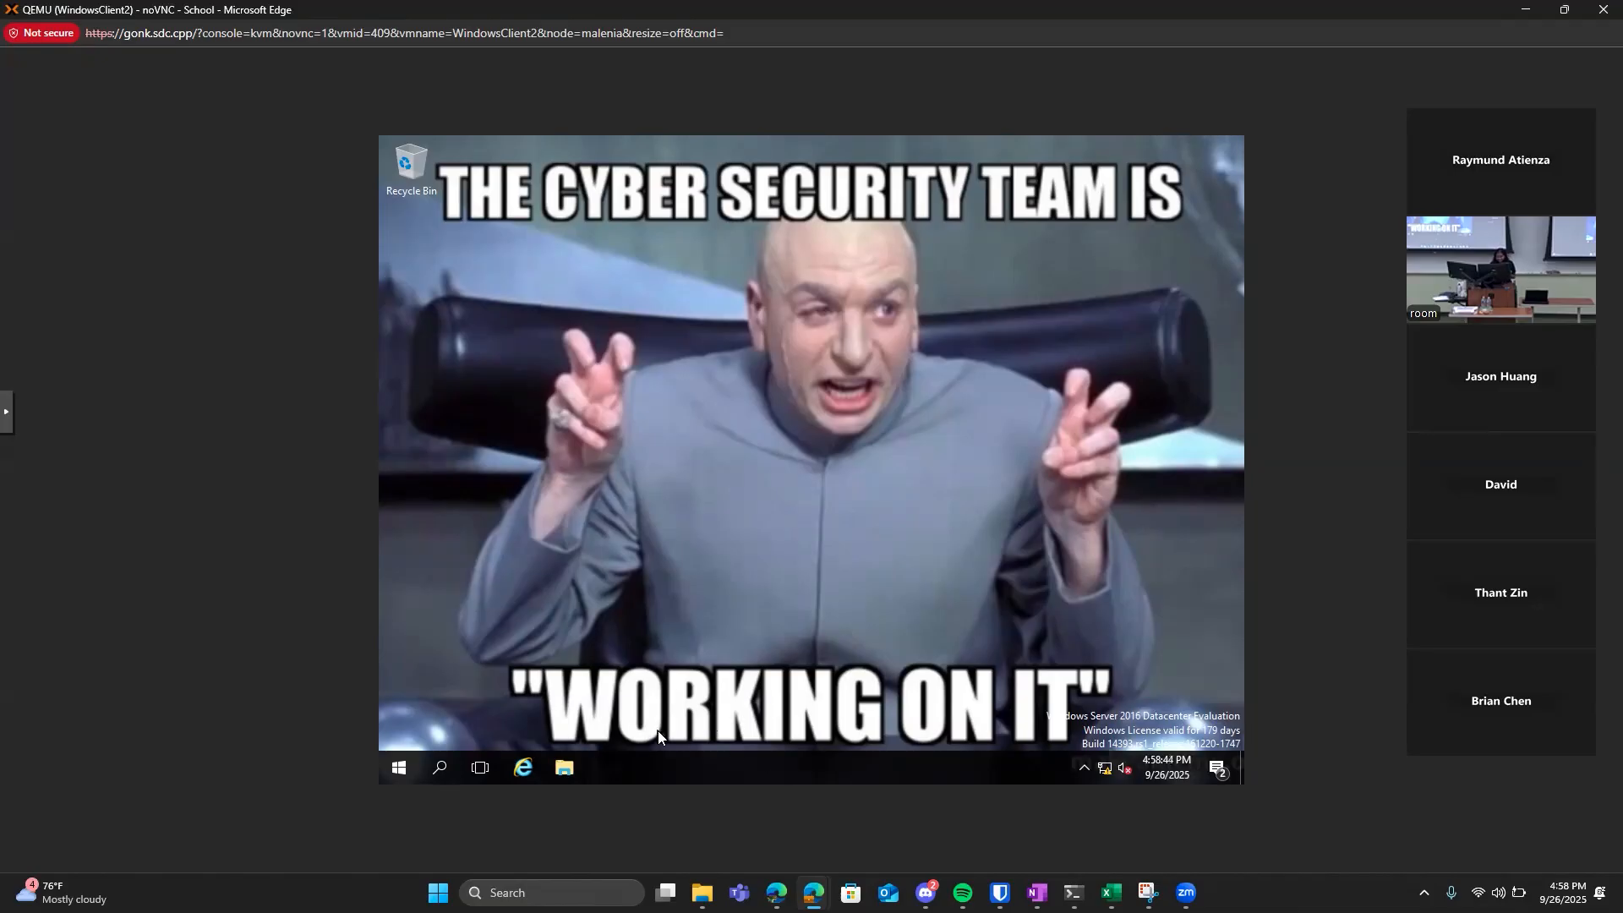
Find regedit through the Windows search and launch the Registry Editor.
click(439, 767)
text(r)
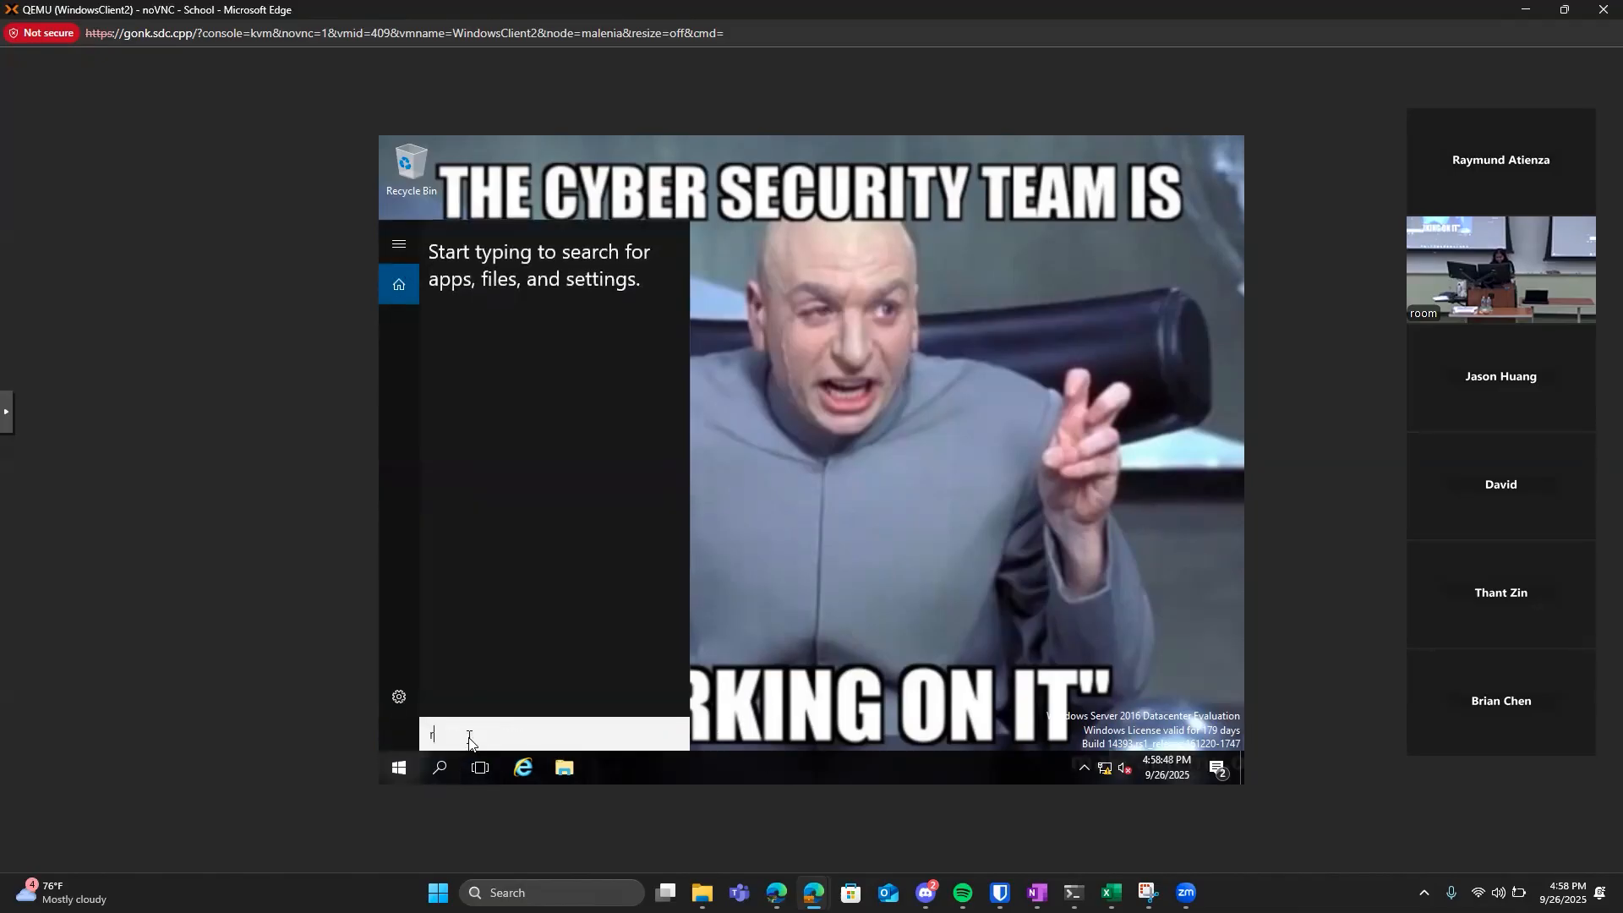
text(ege)
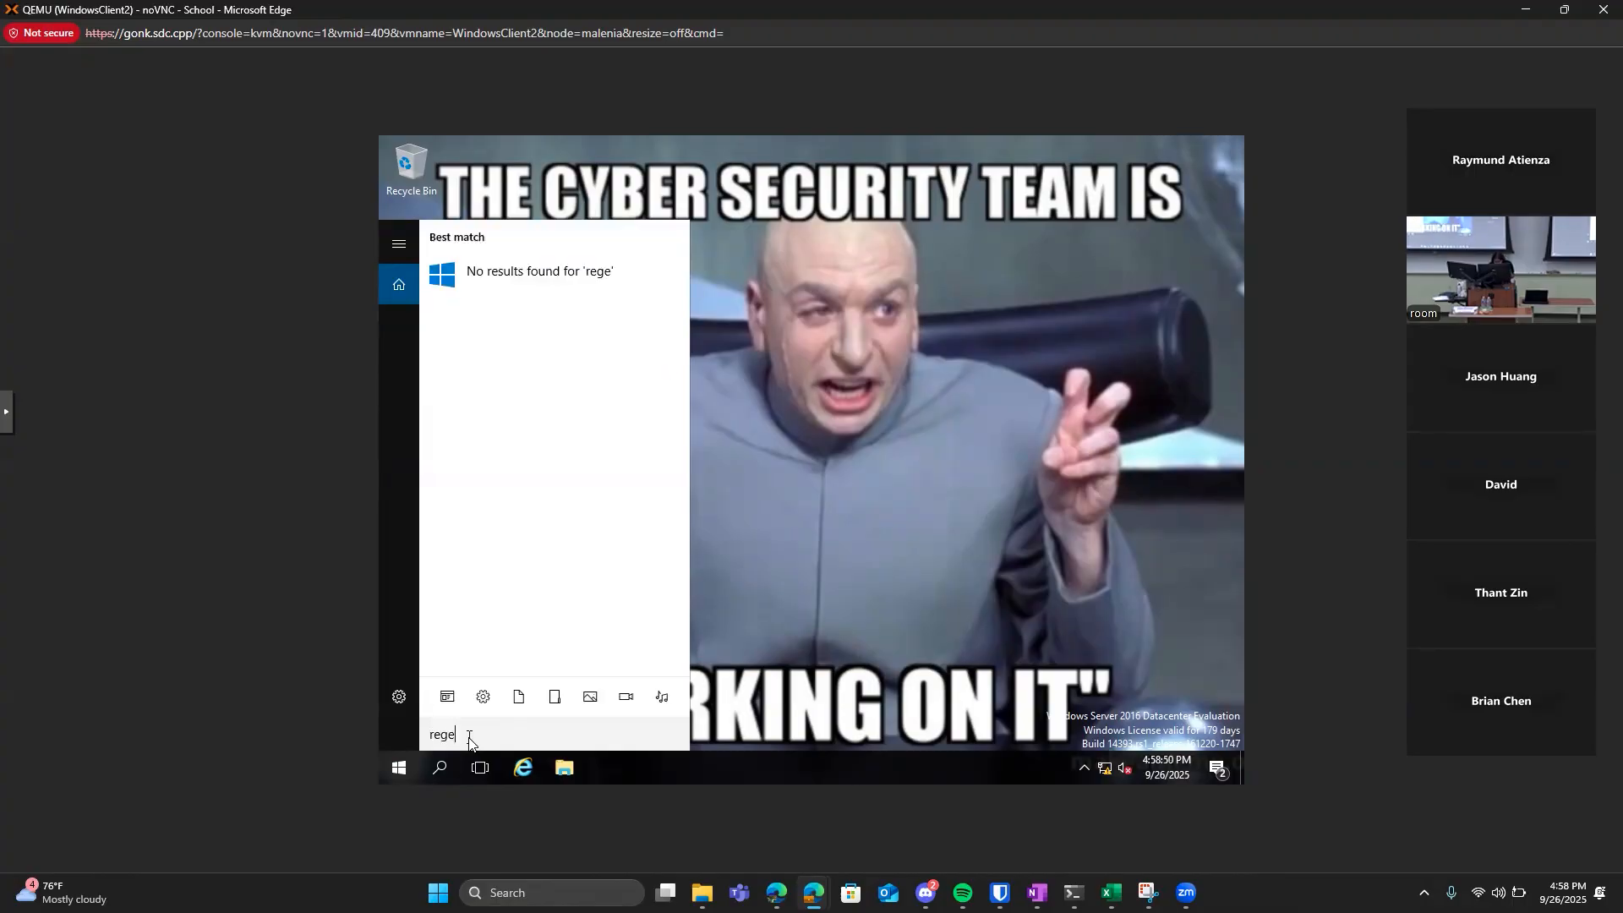
text(dit)
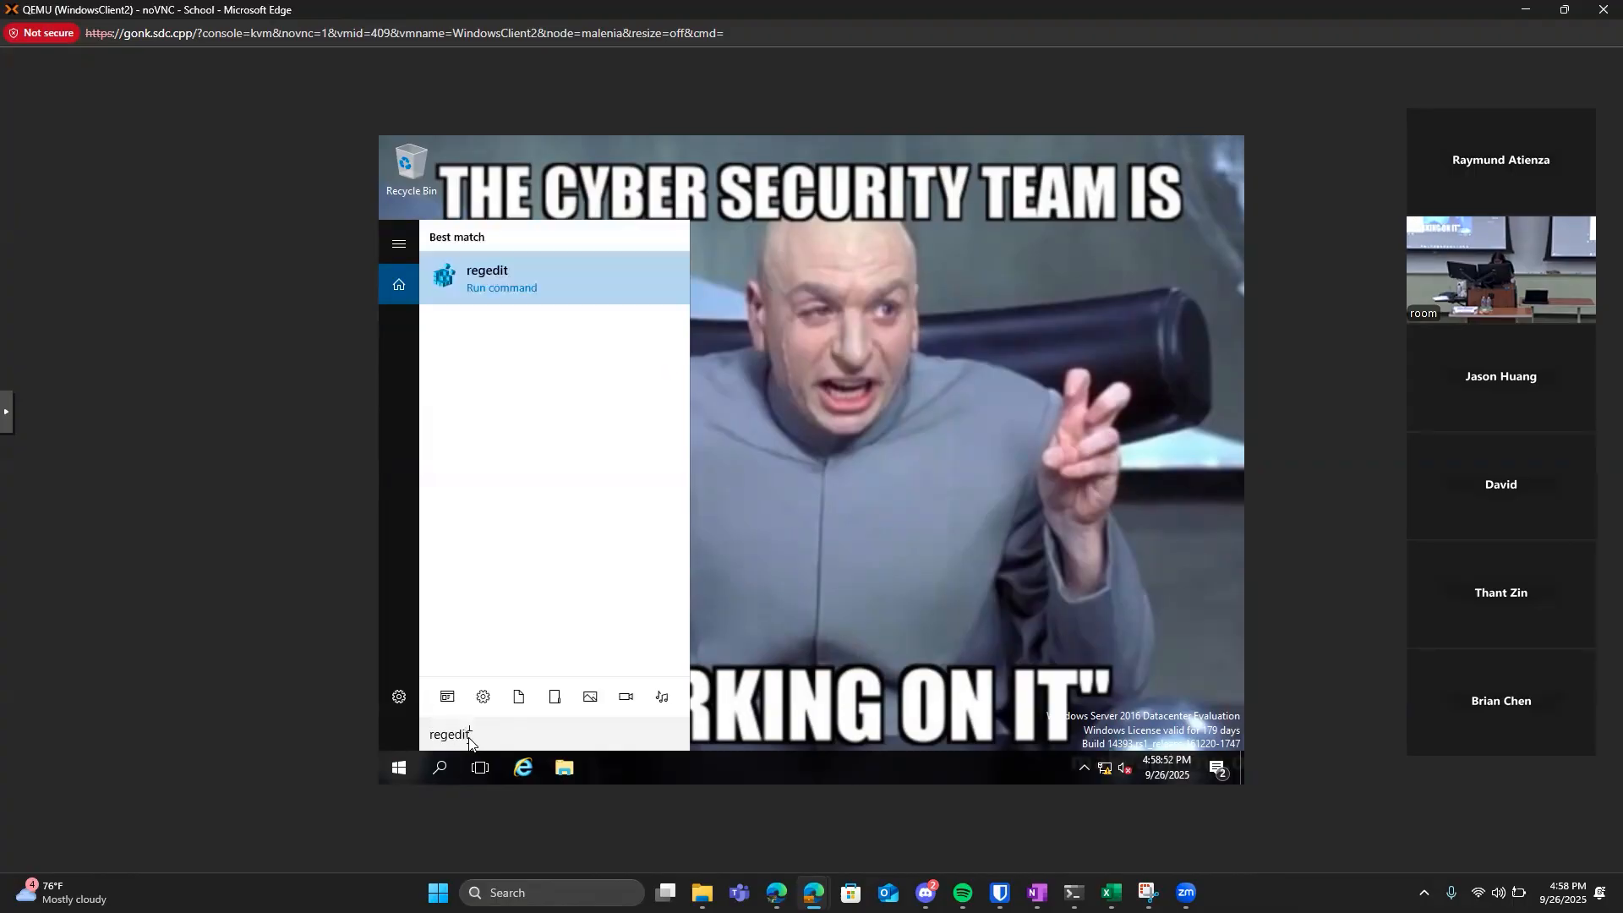
key(Return)
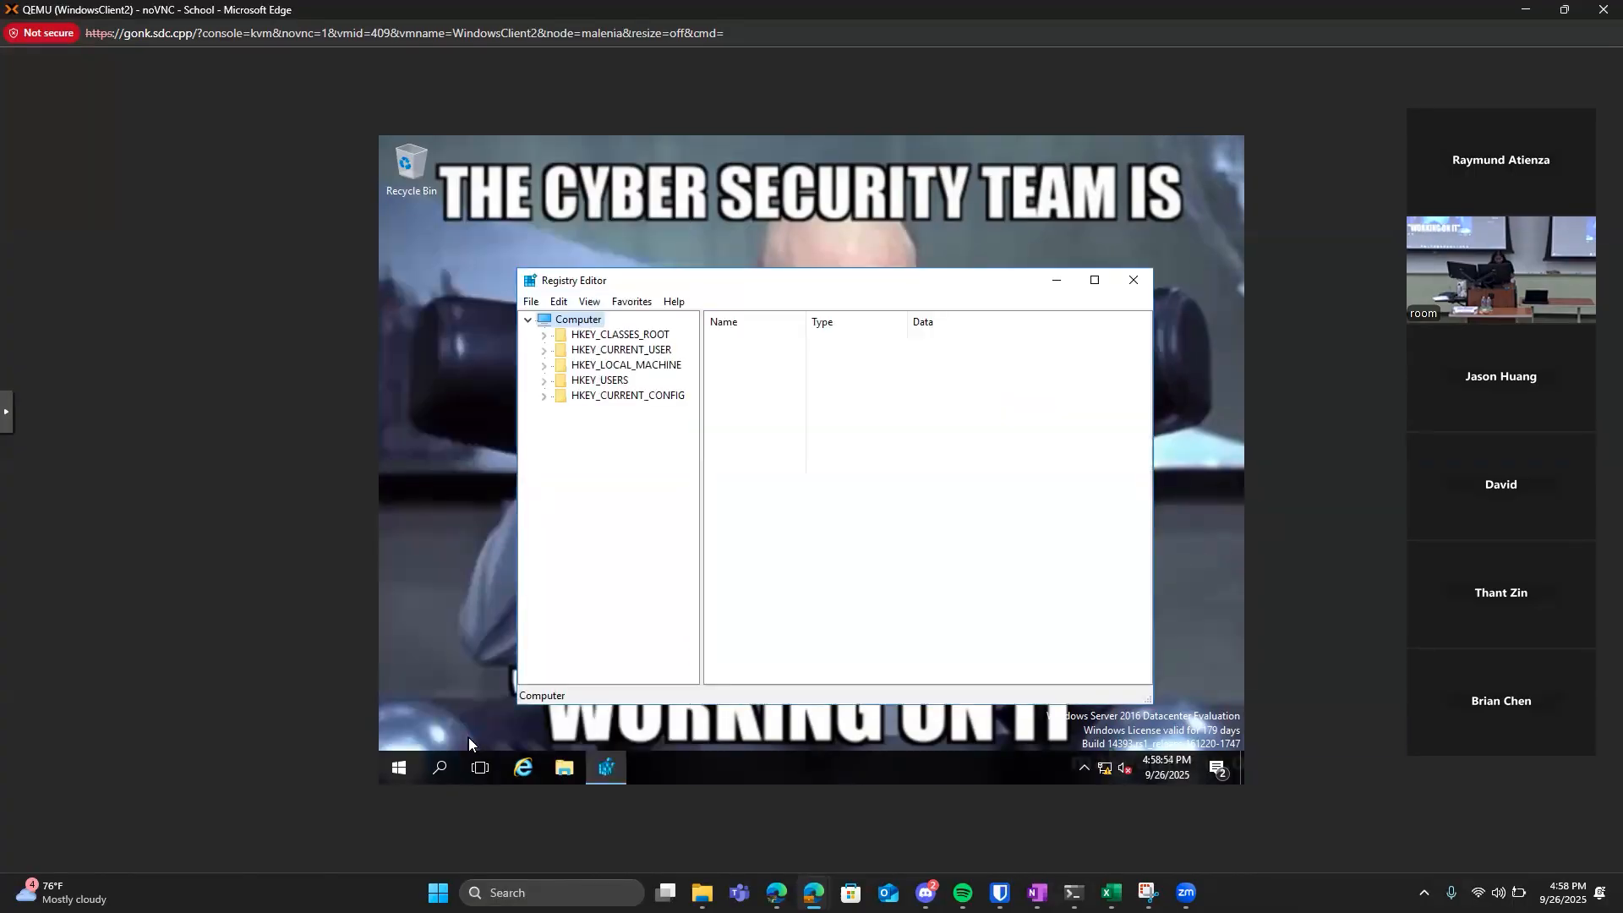
Browse the registry to the HKEY_CURRENT_USER\Control Panel\Desktop key and show its values.
click(559, 366)
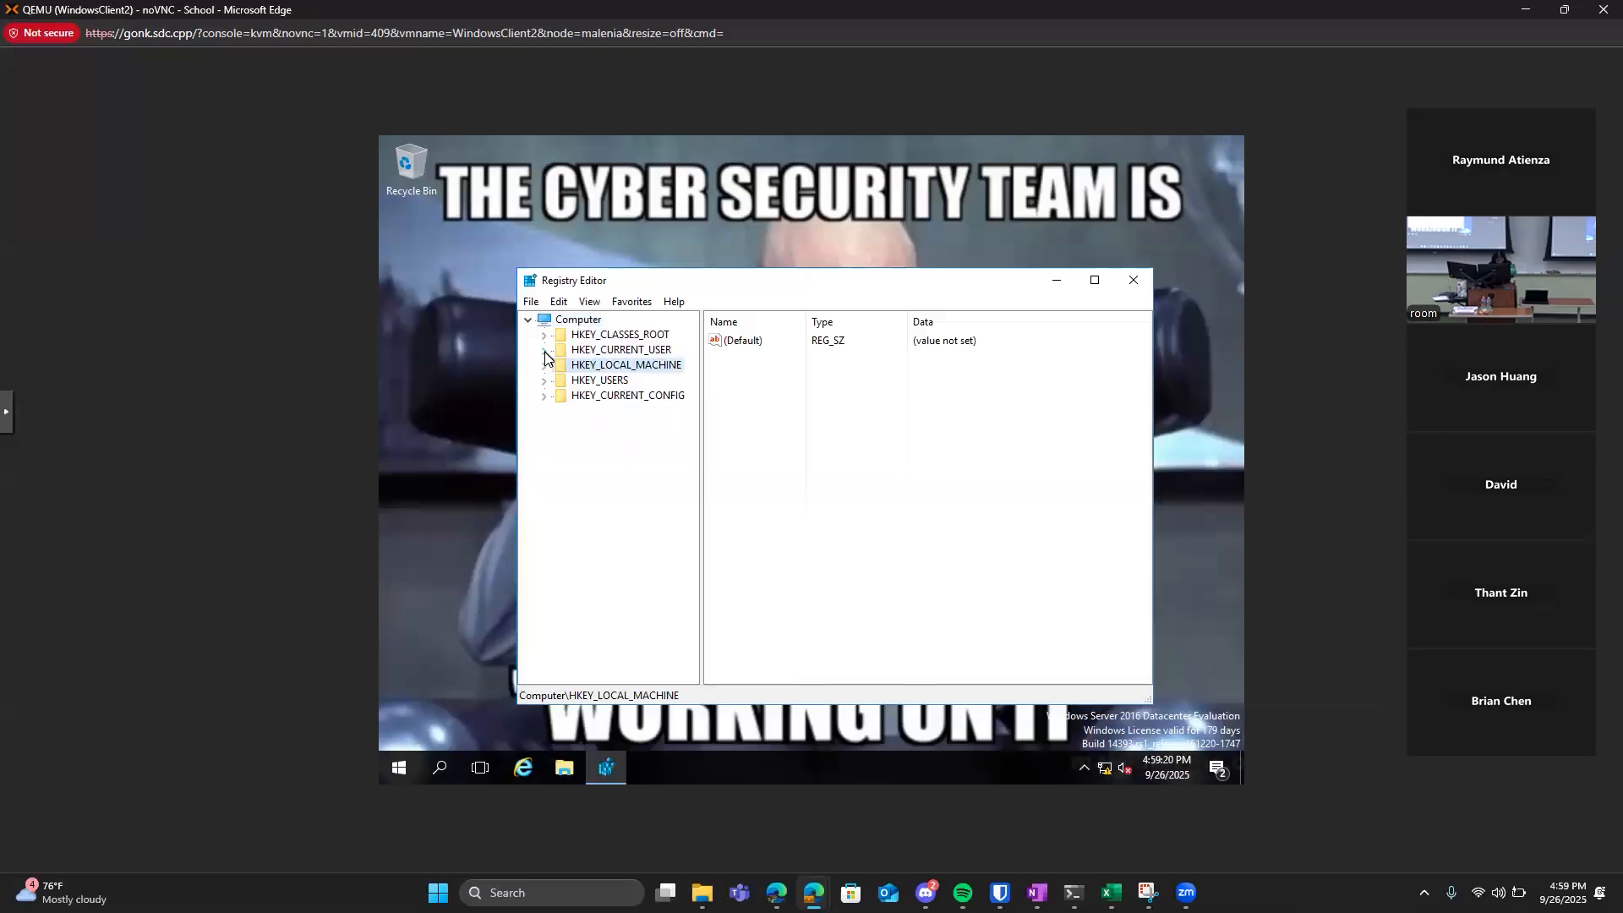
click(543, 350)
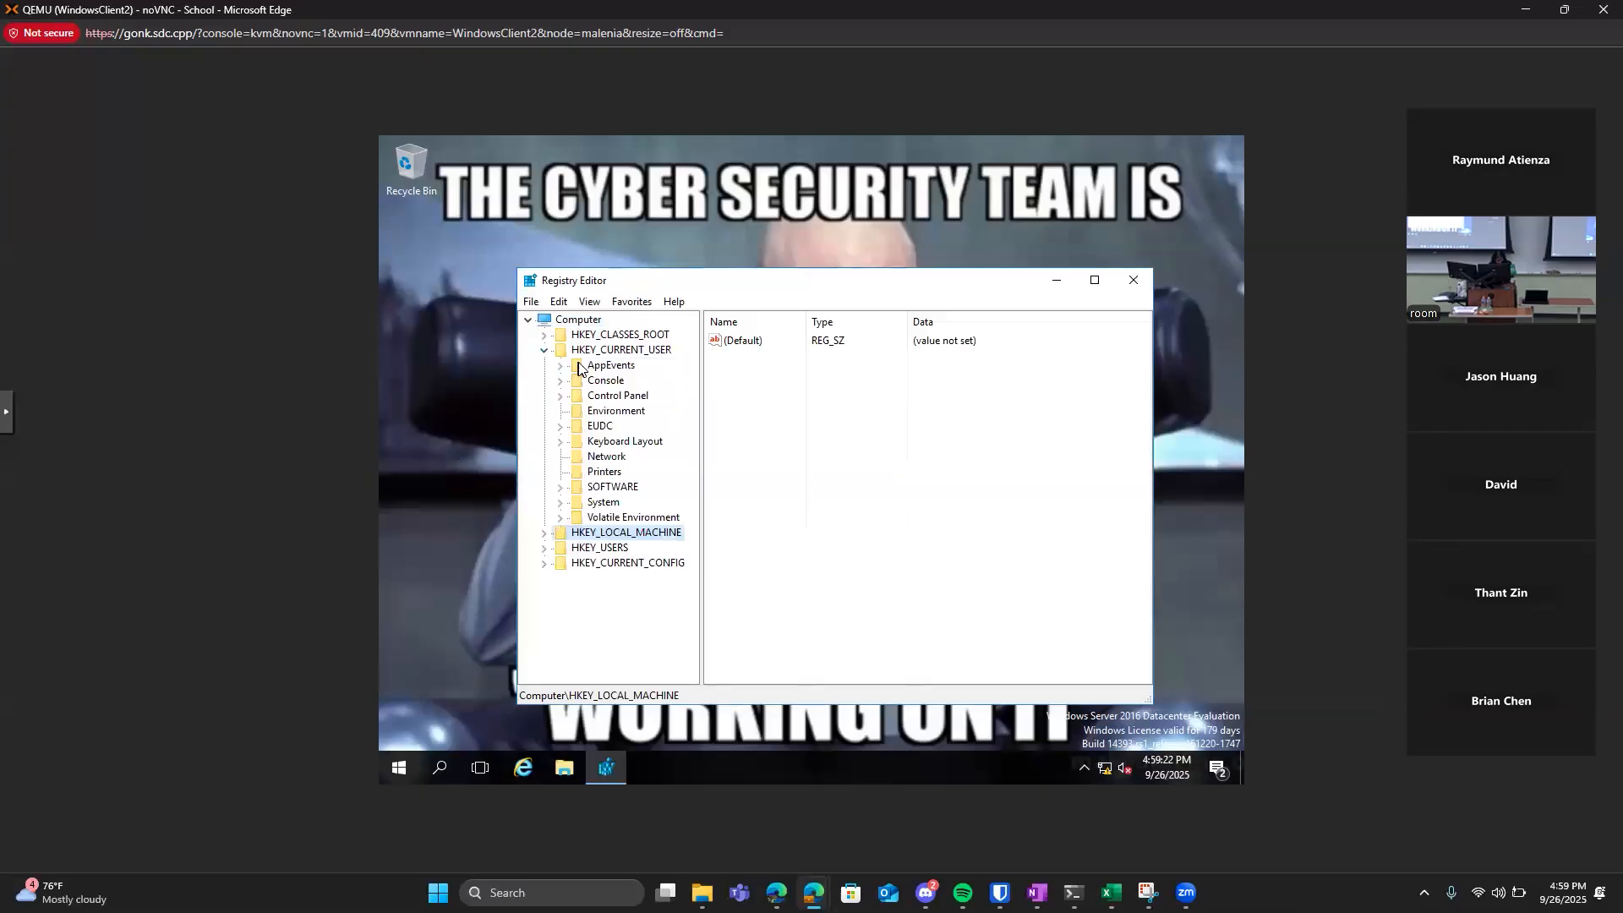
click(603, 397)
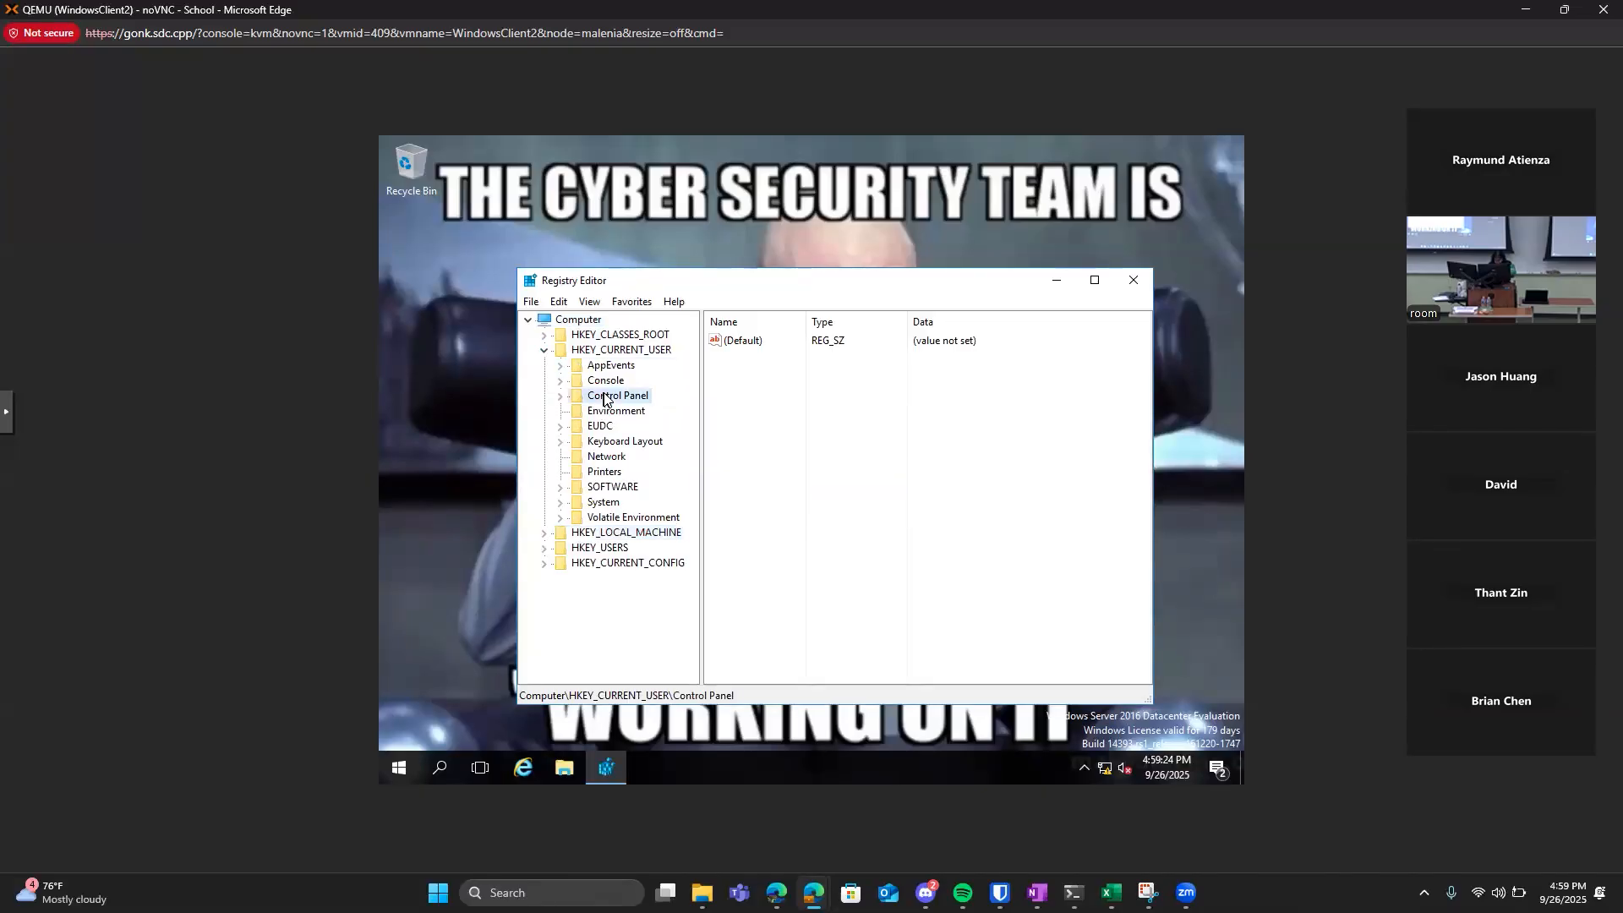
click(559, 397)
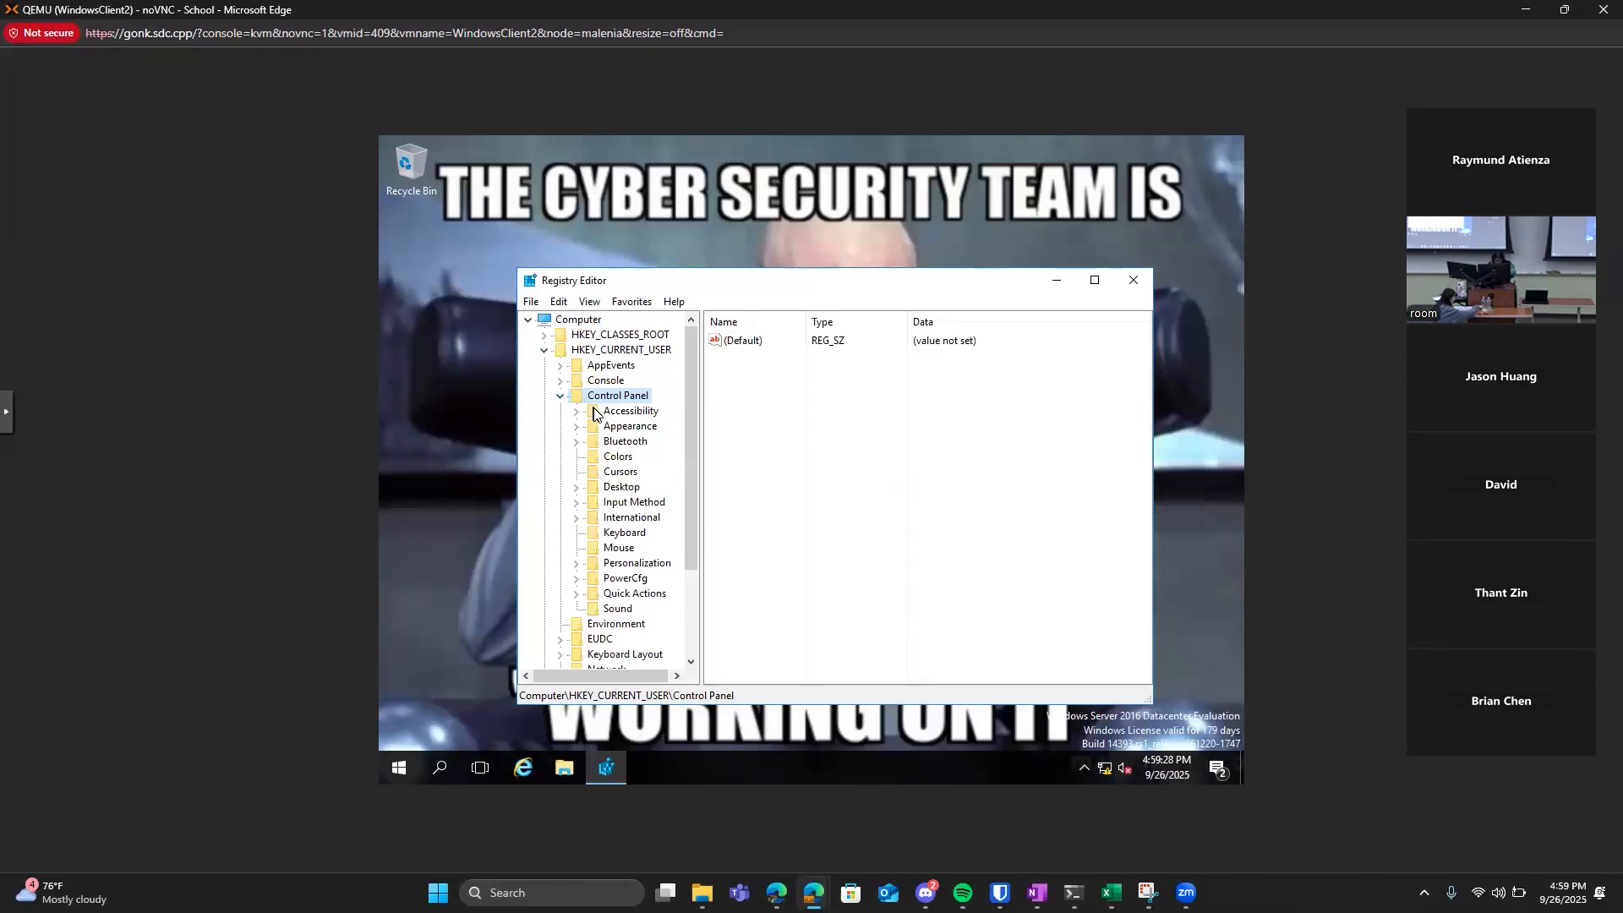
click(575, 487)
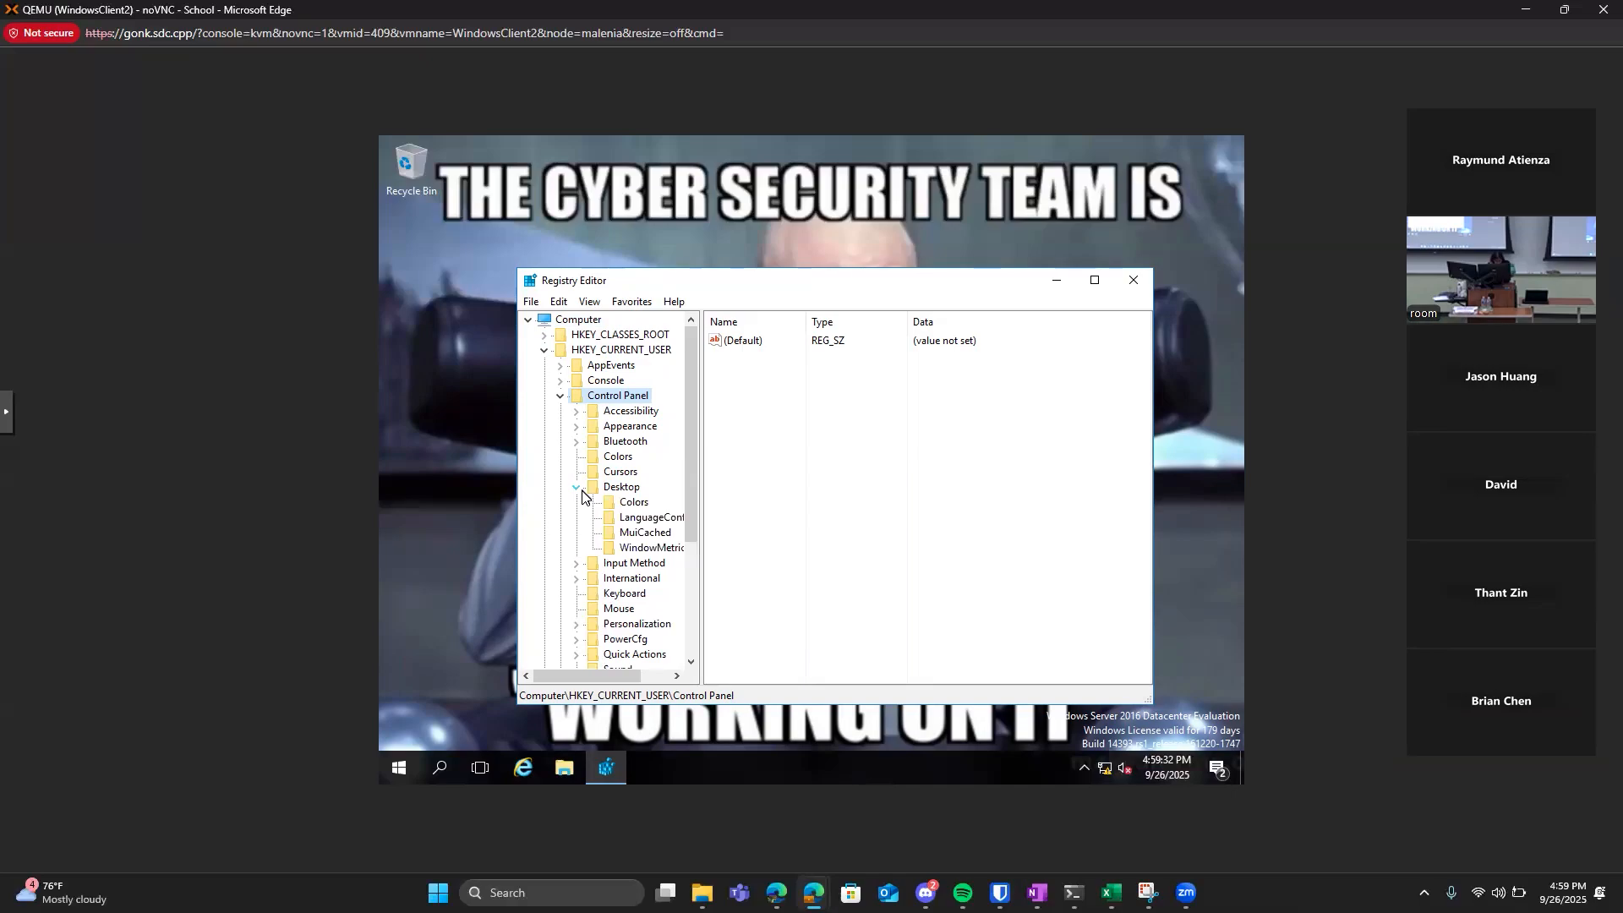
click(610, 488)
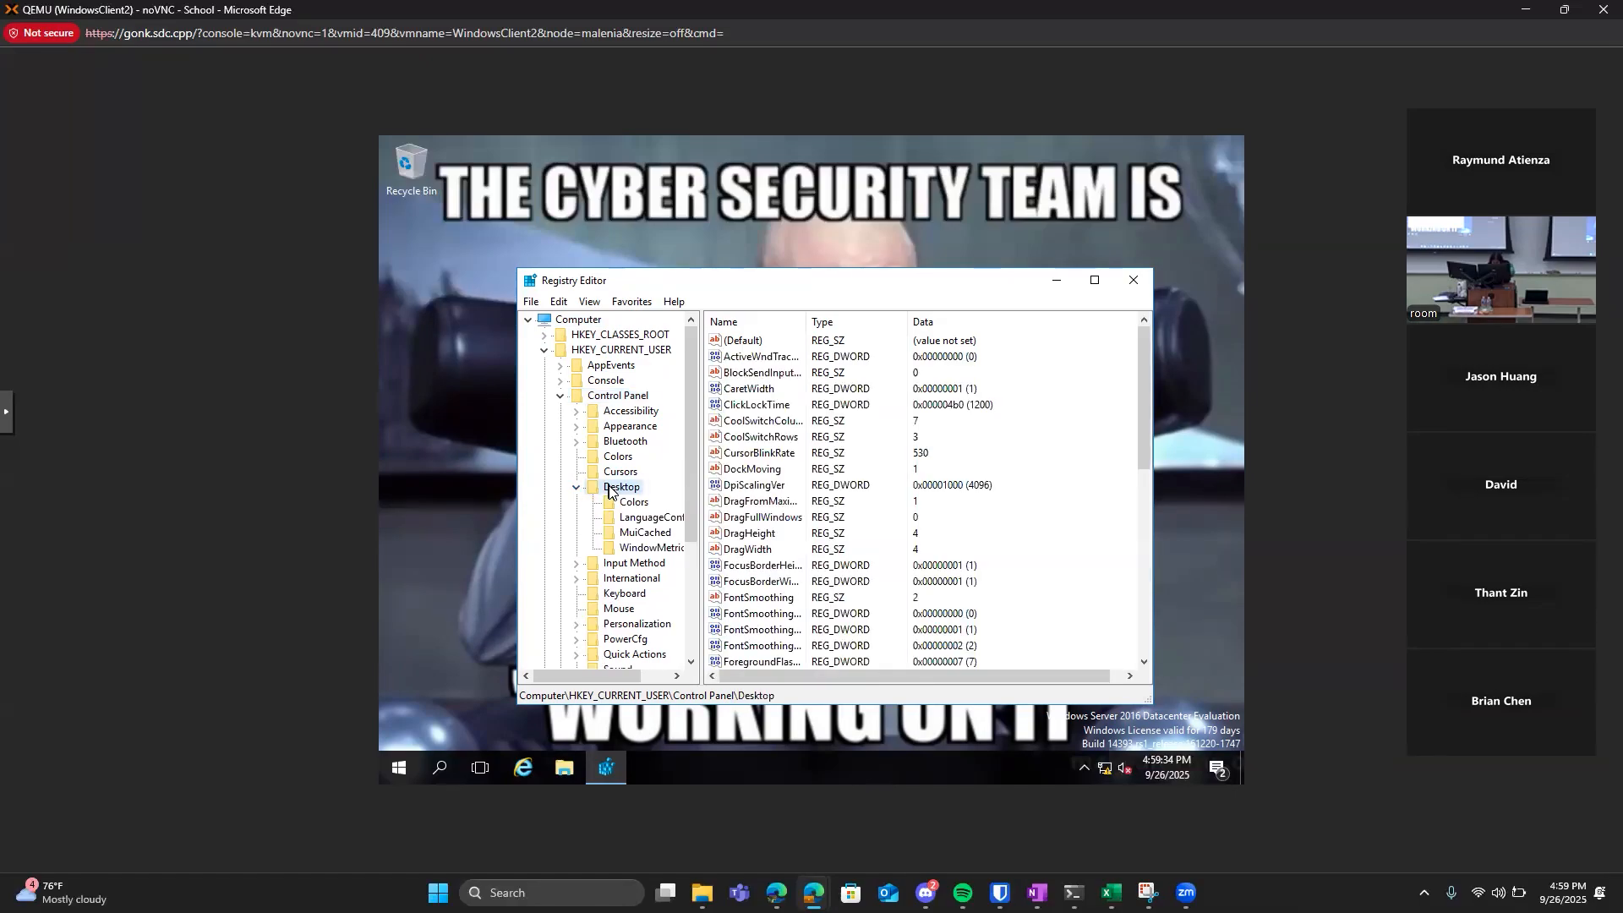
Examine the data of the WallPaper string value in the Desktop key, then close its edit dialog.
scroll(734, 488, down, 4)
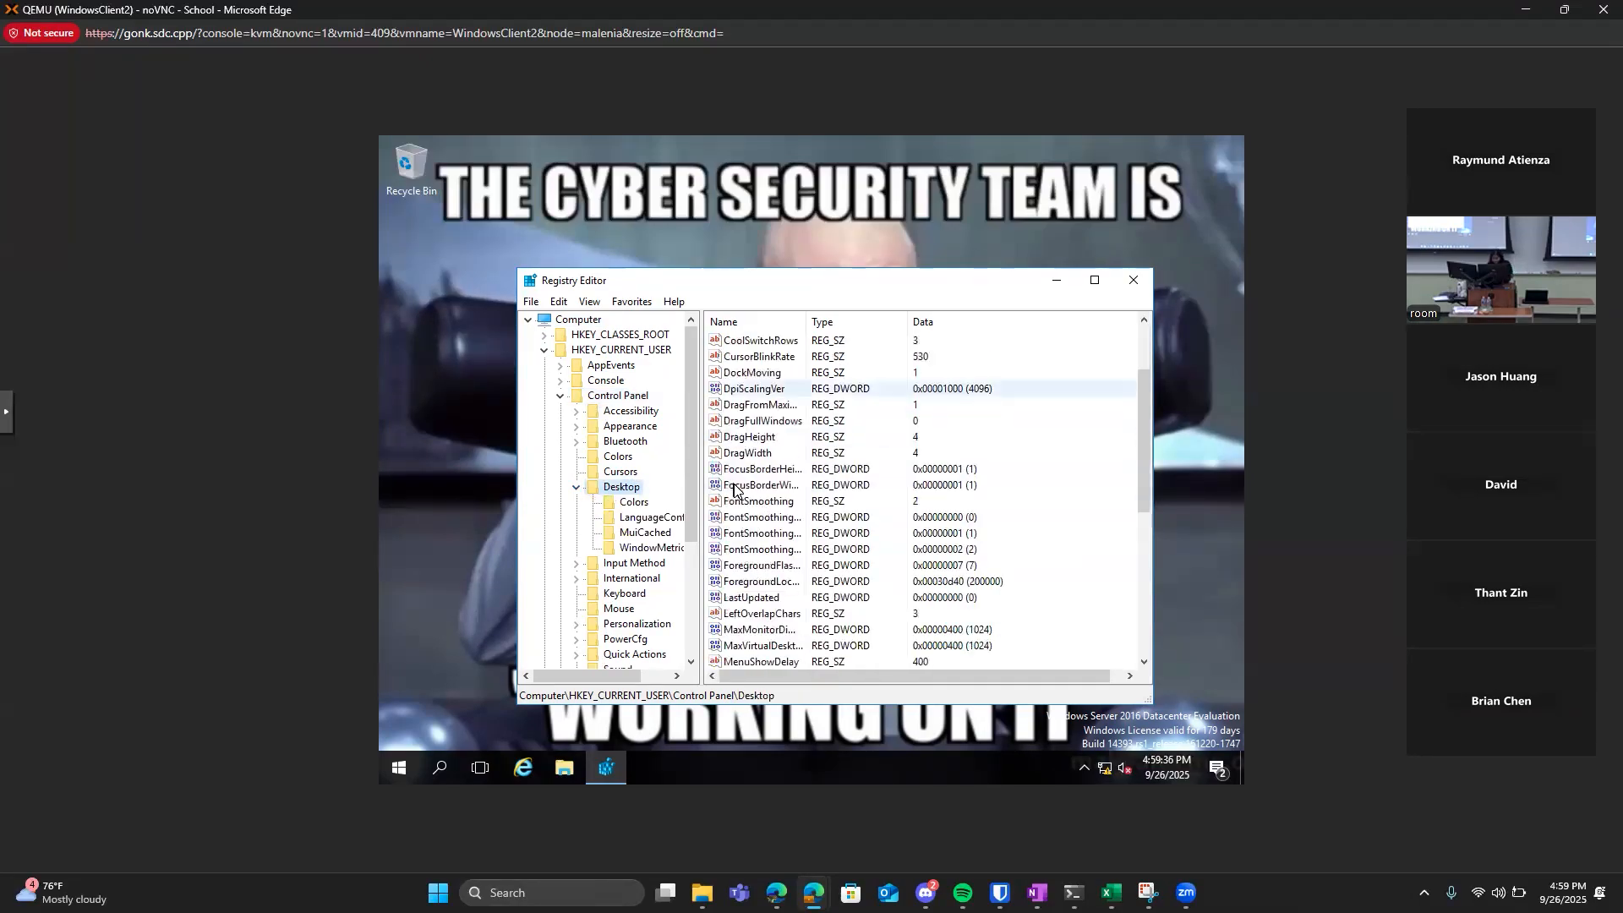
scroll(733, 488, down, 5)
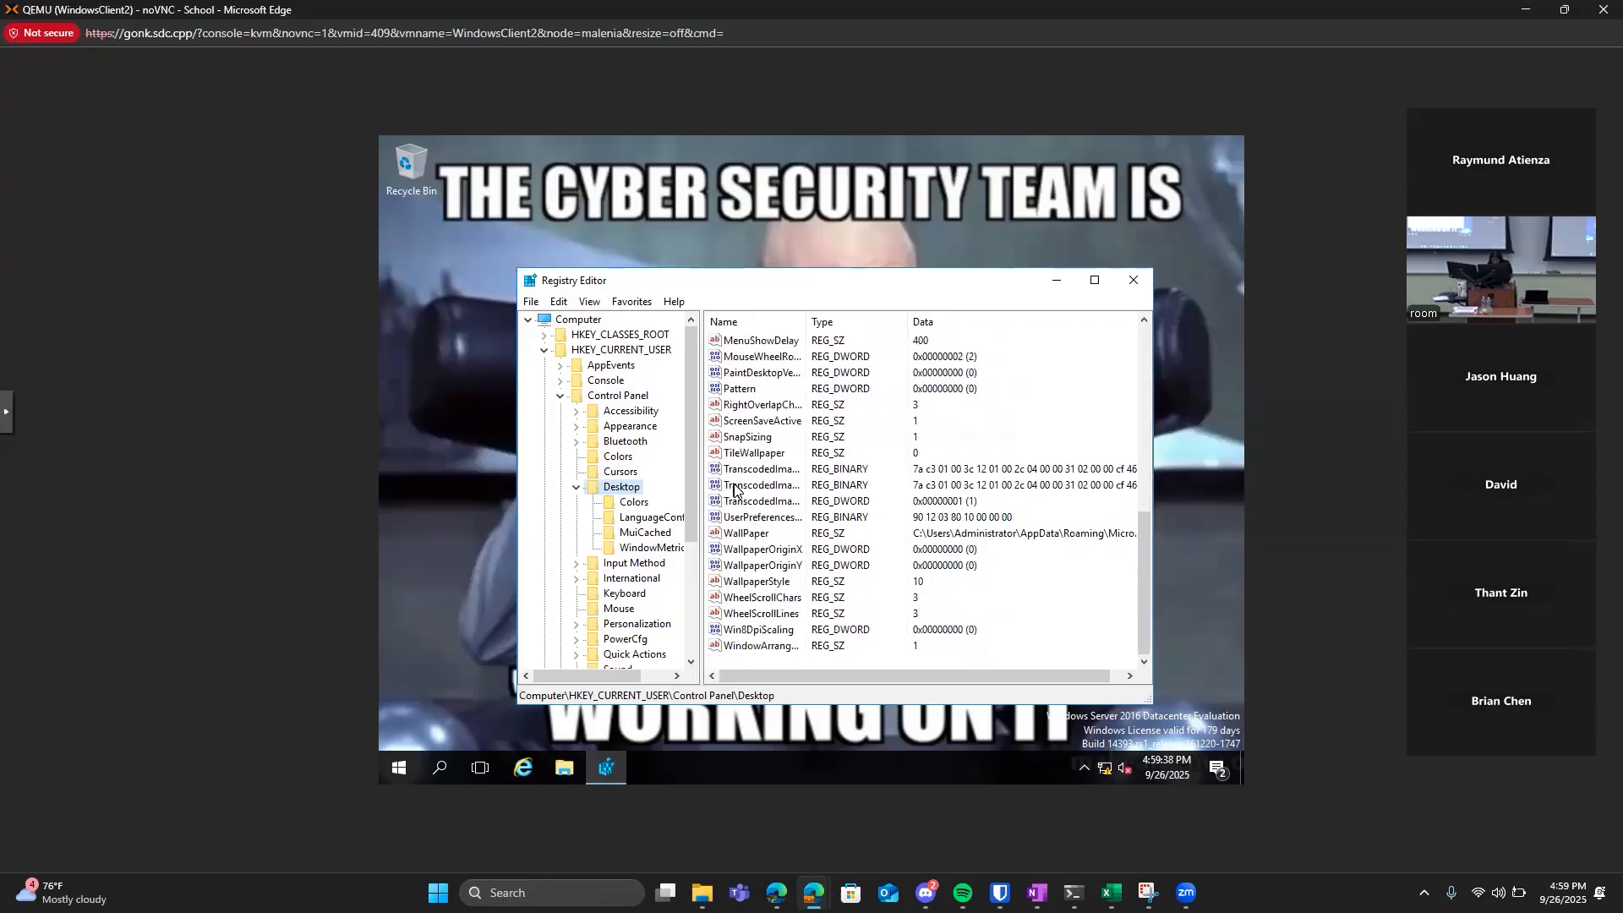
double_click(755, 532)
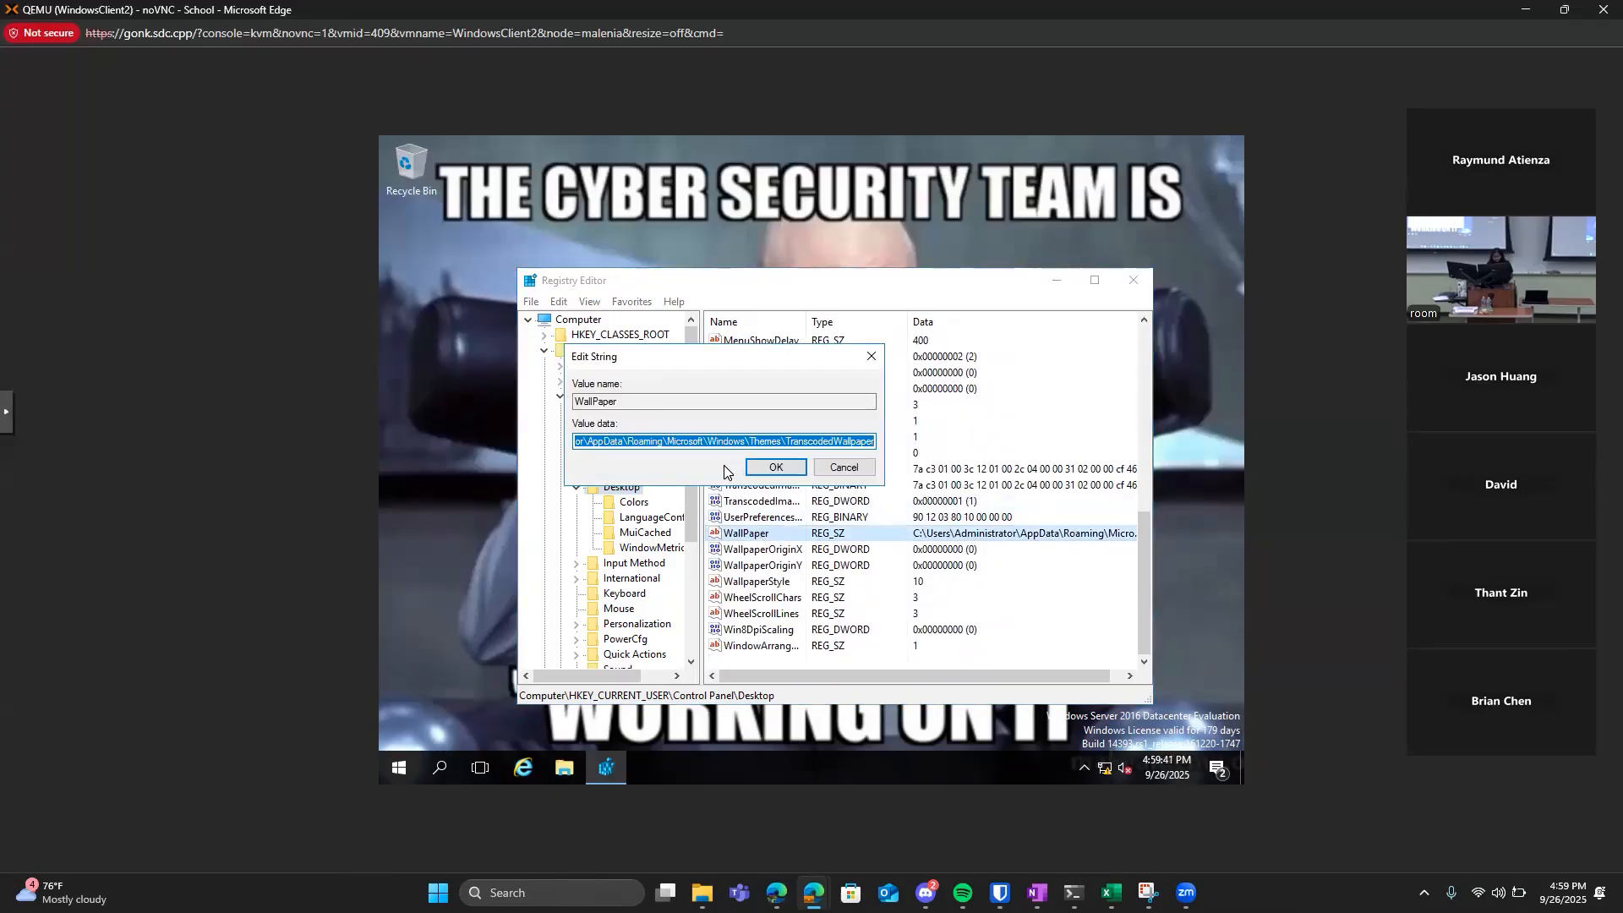
click(680, 439)
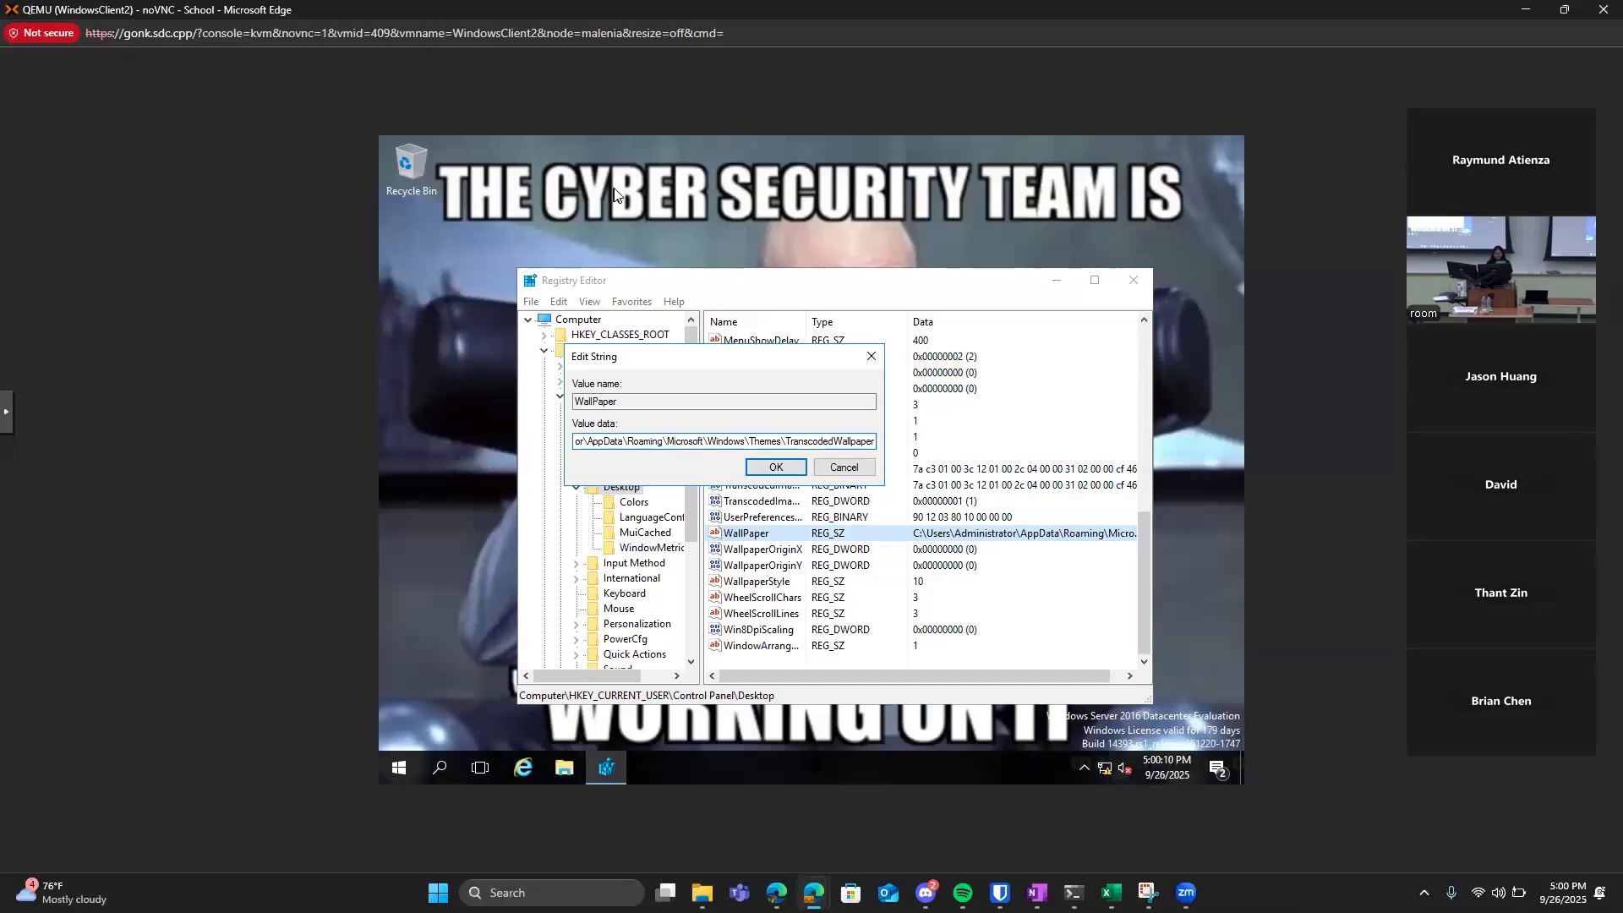
click(775, 467)
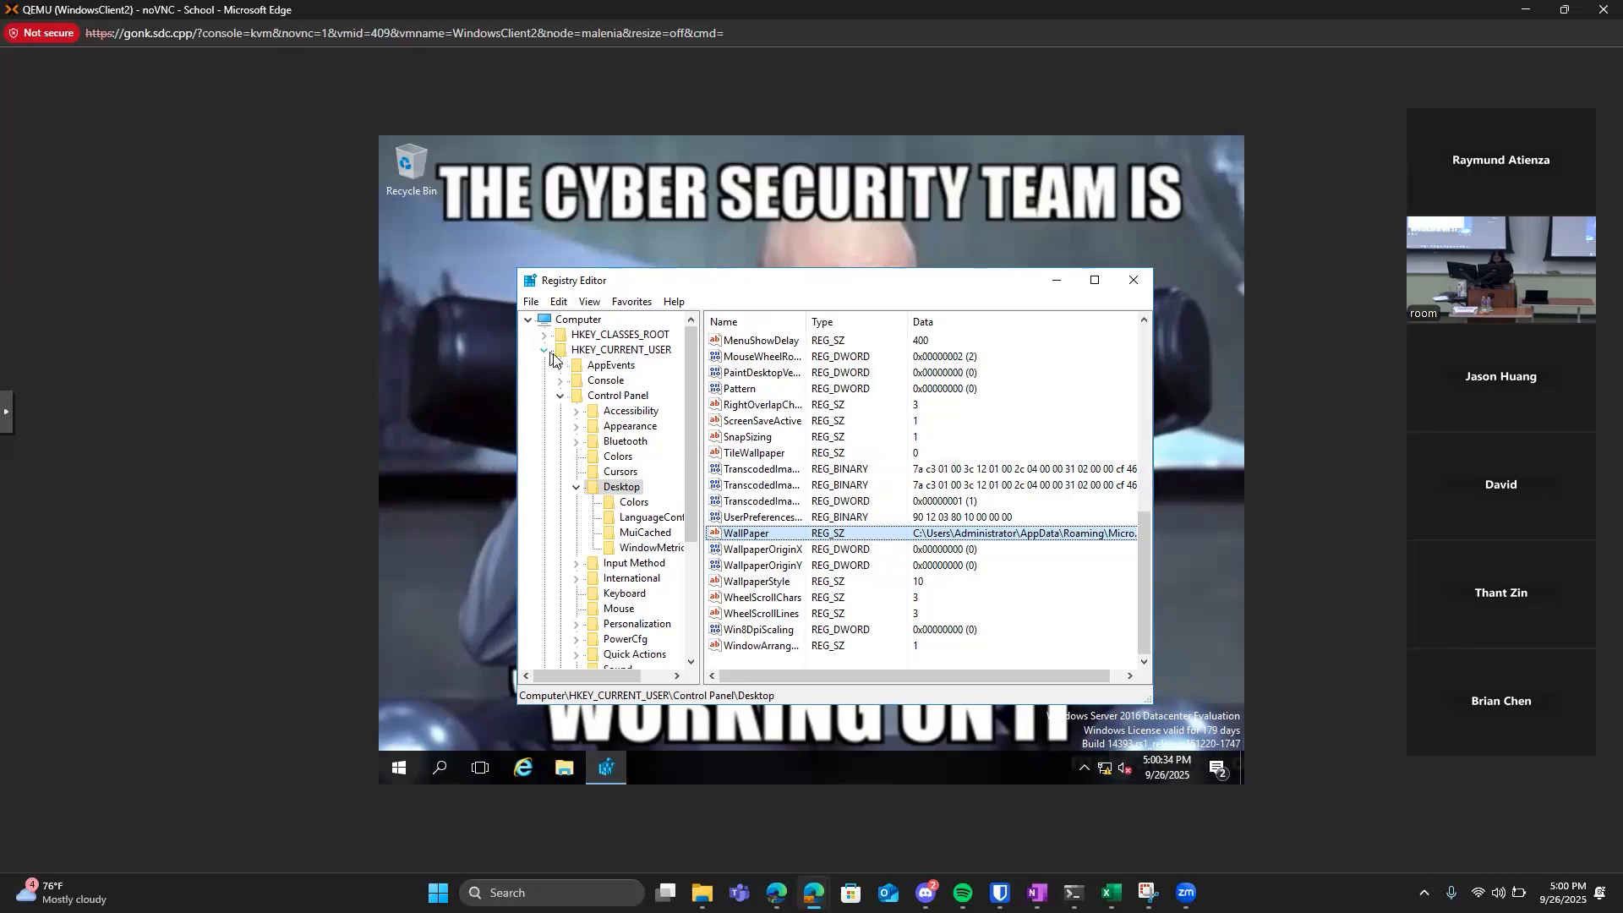
Create a new key named FavColors under HKEY_CURRENT_USER\SOFTWARE.
click(560, 397)
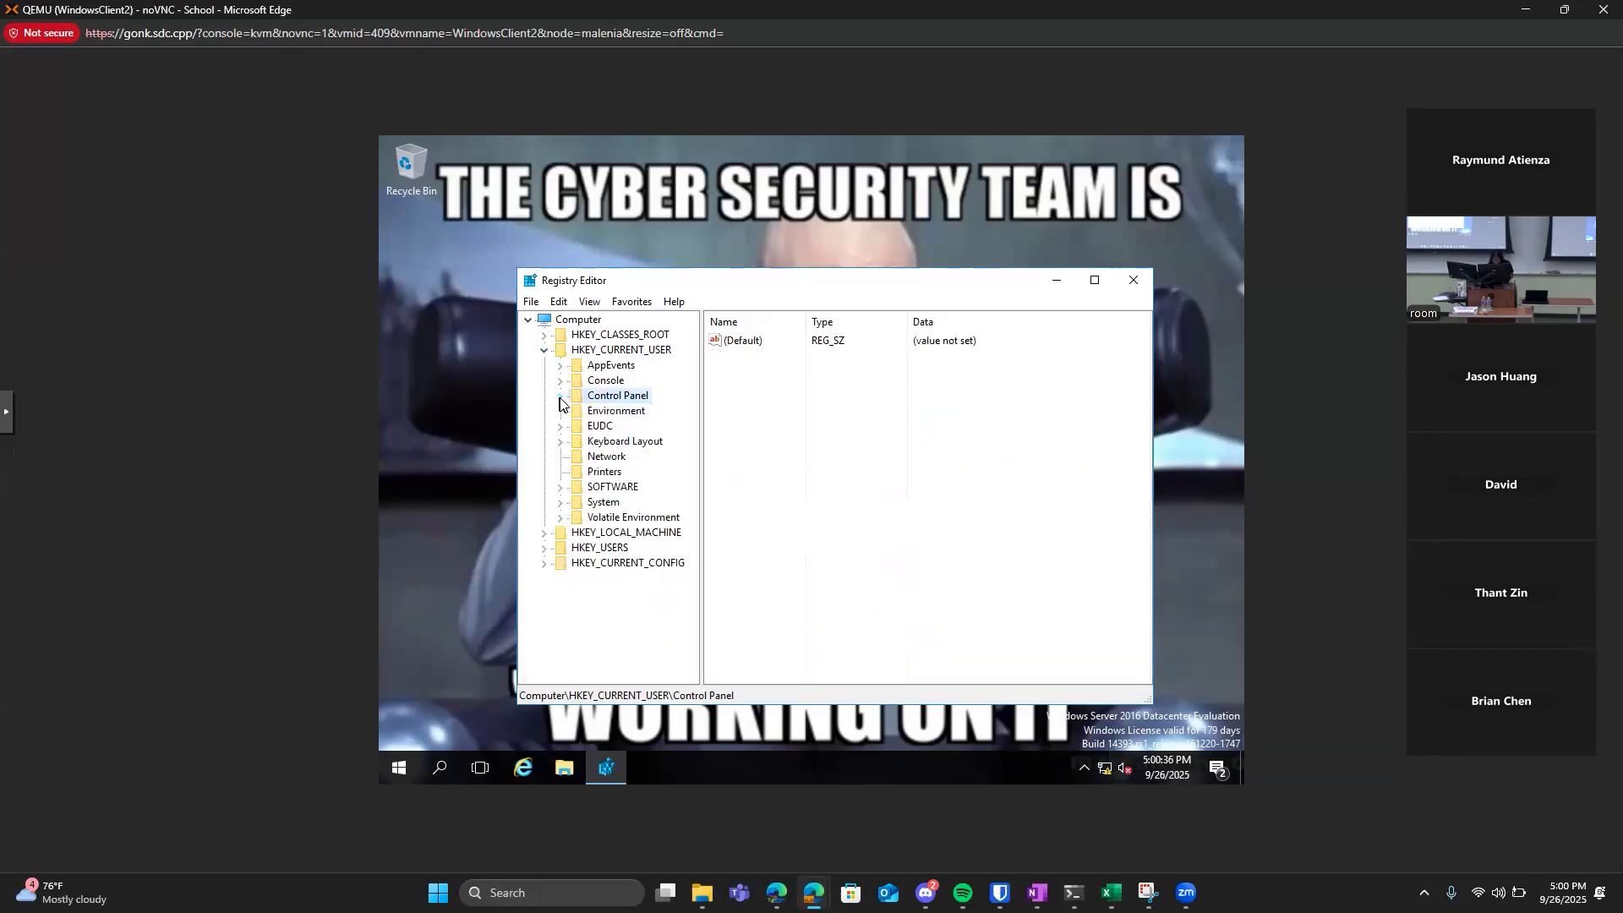
double_click(592, 489)
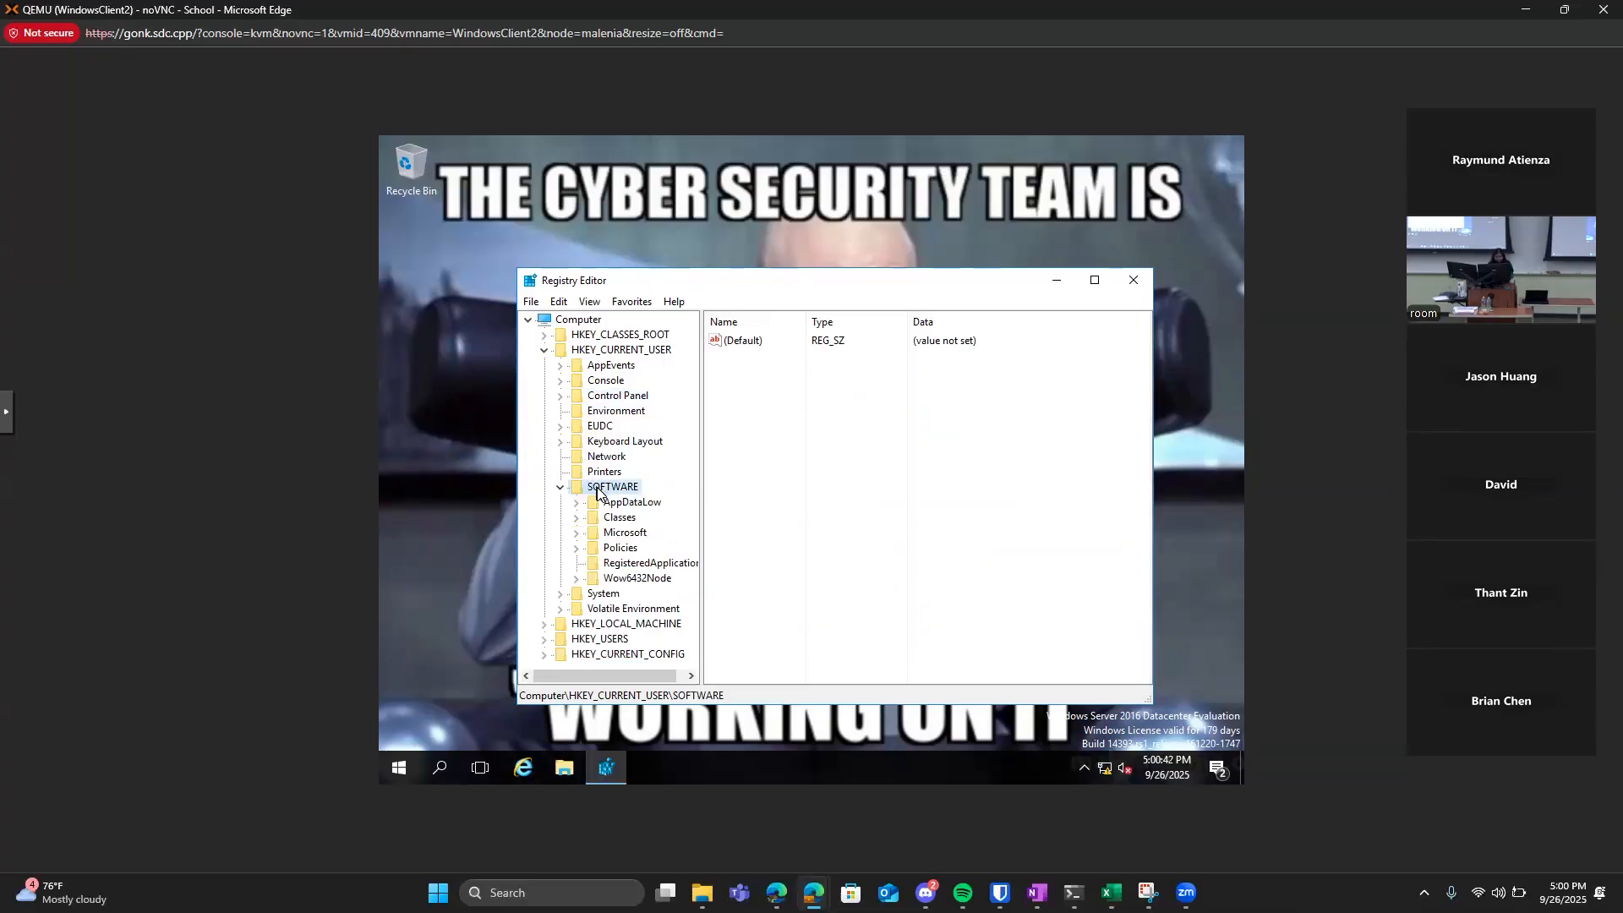
right_click(596, 489)
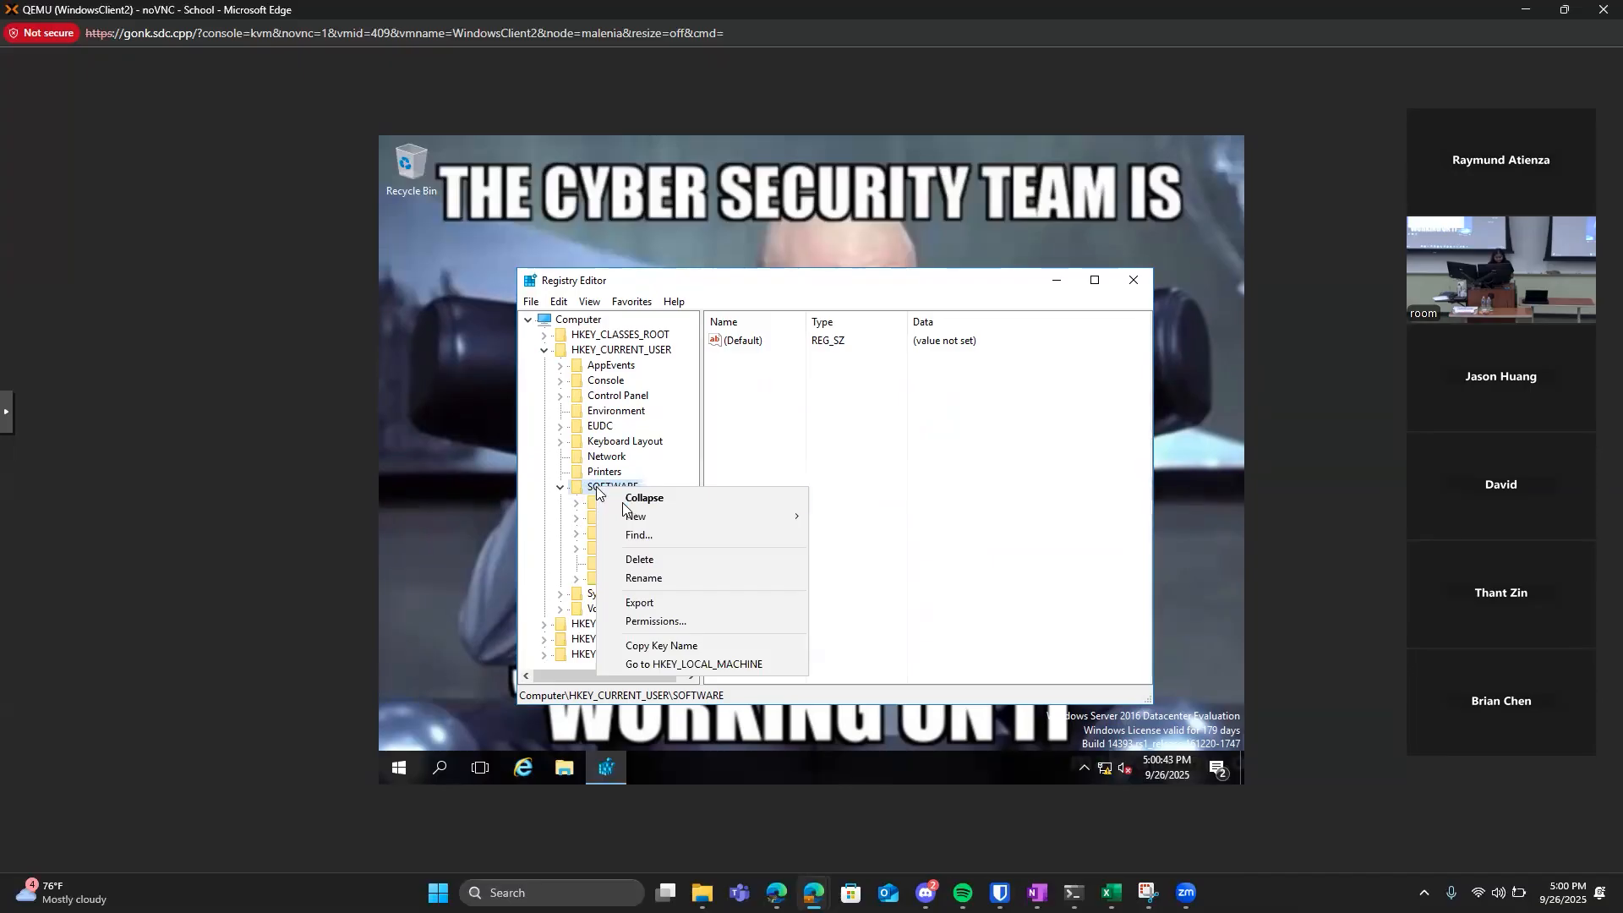
mouse_move(630, 520)
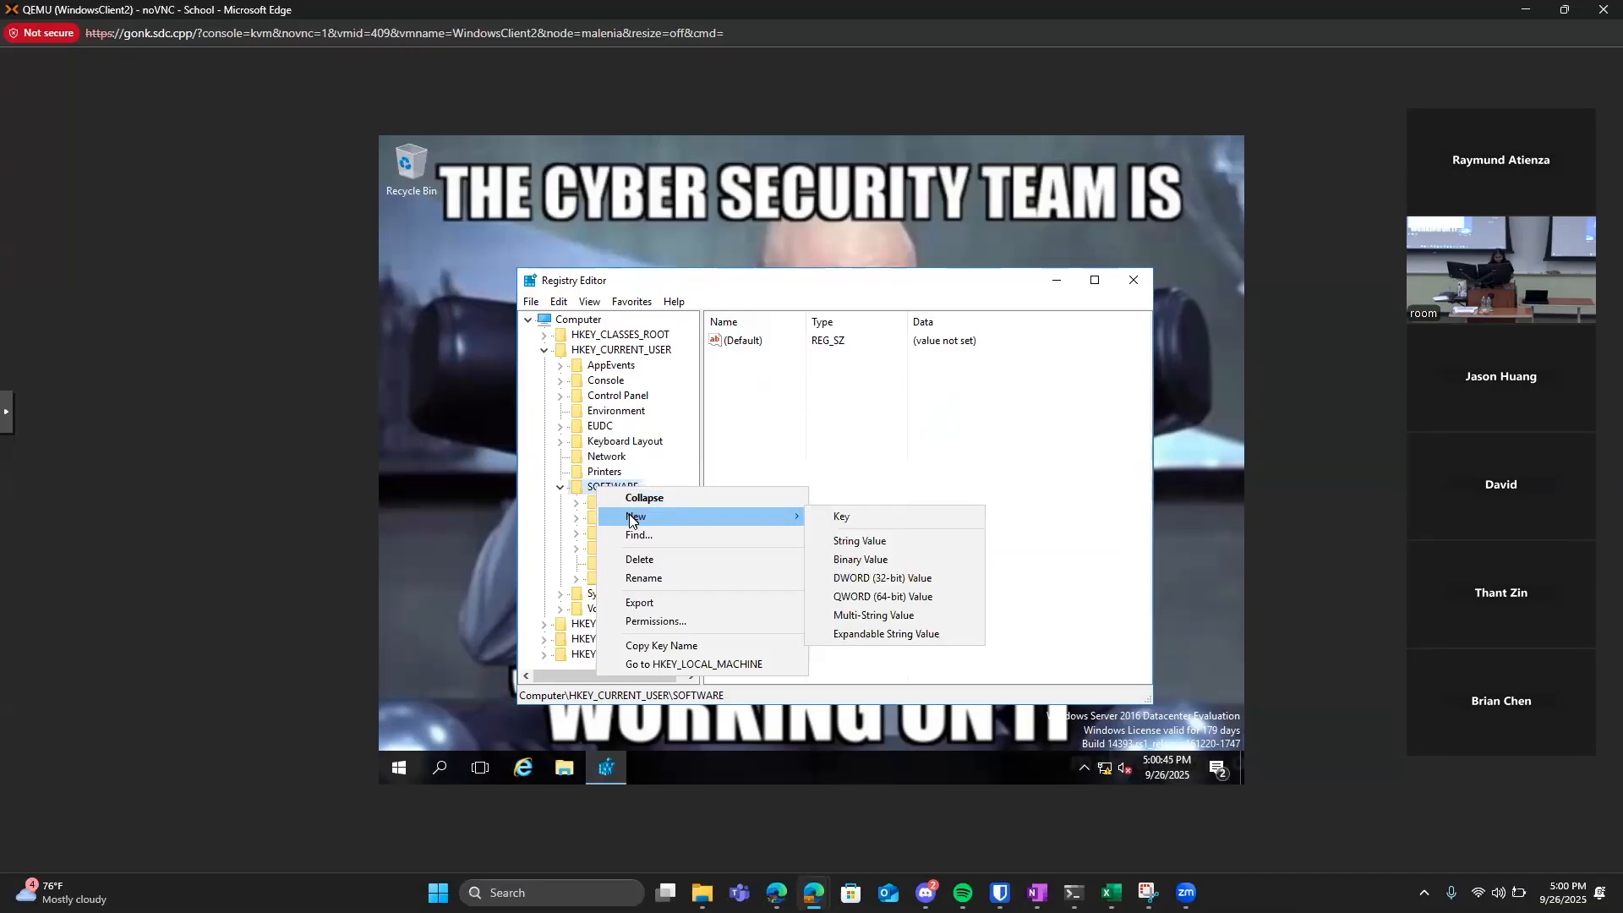
click(827, 516)
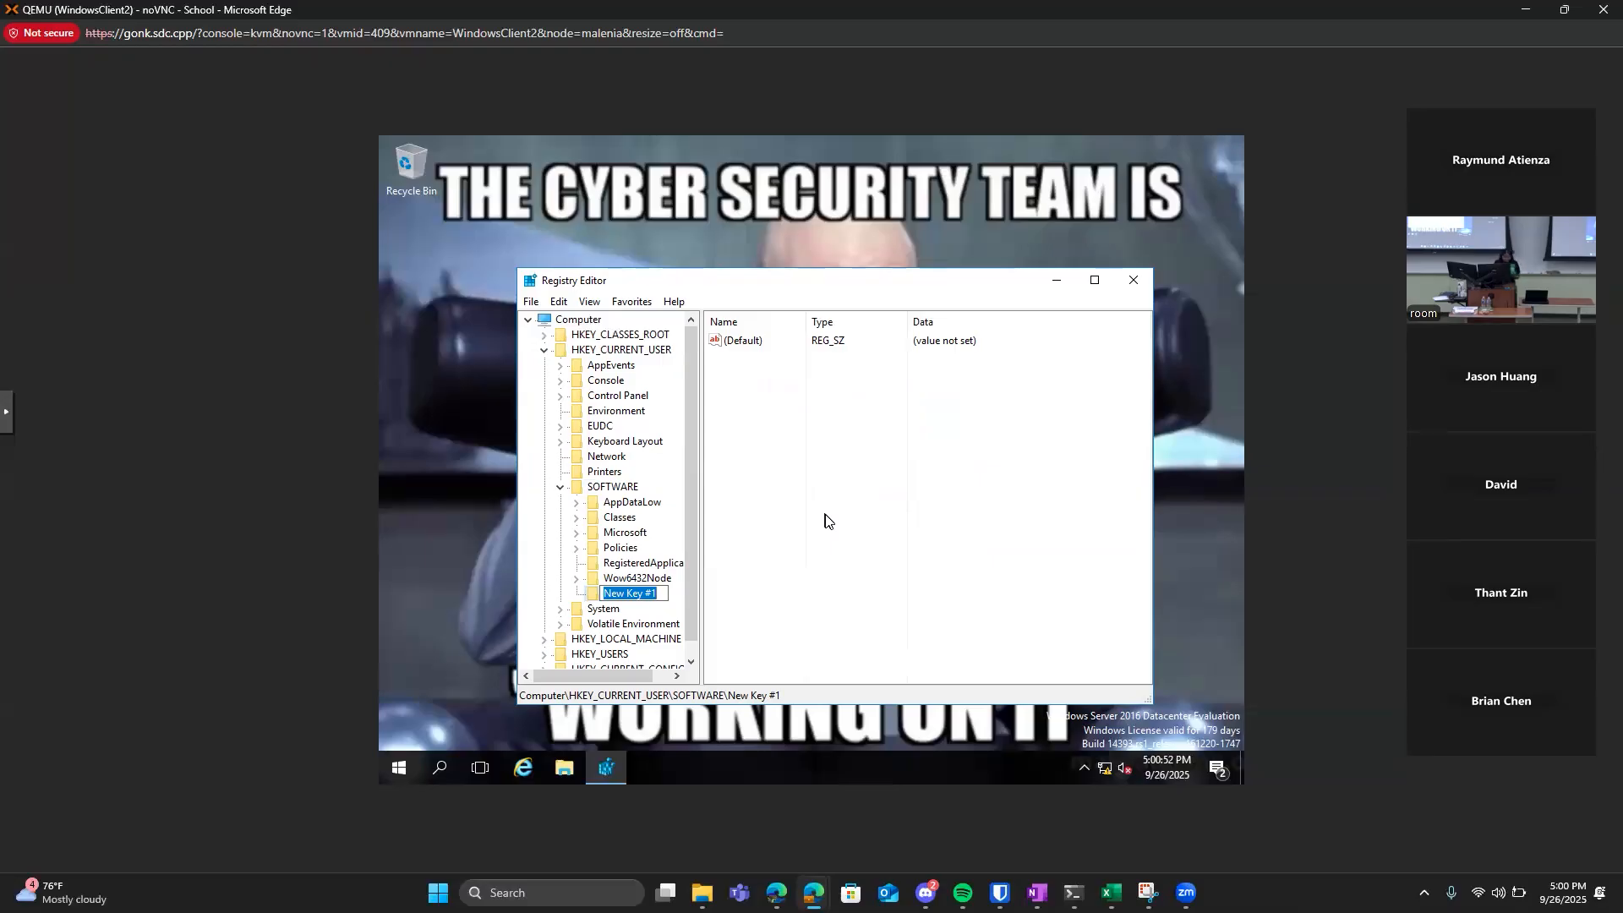
text(FavColors)
key(Return)
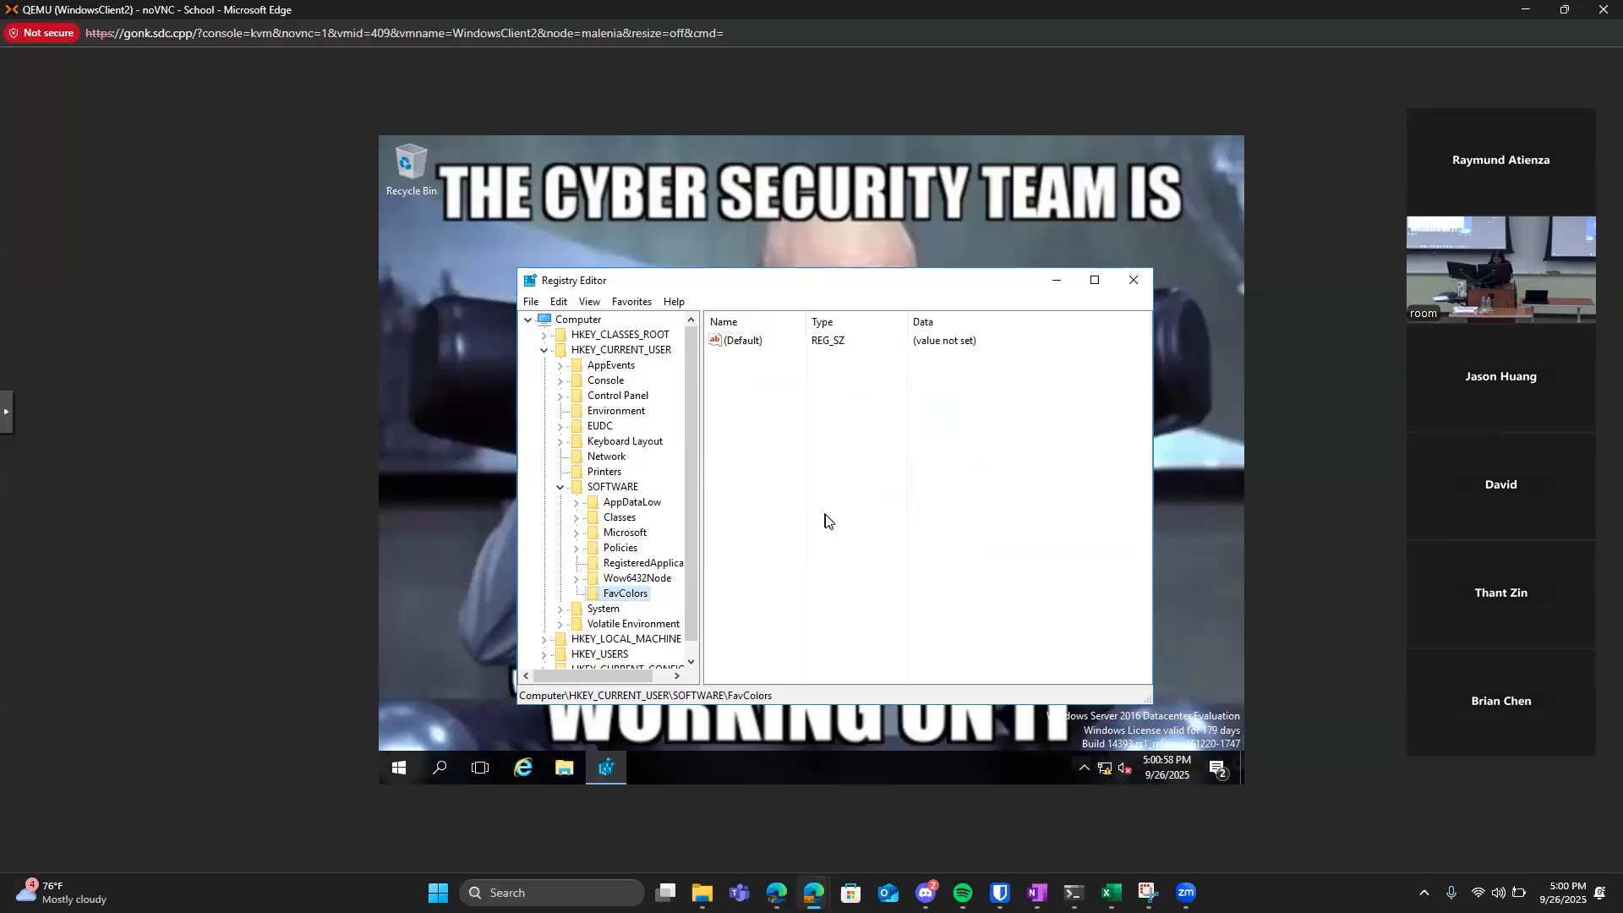
Add a new string value to the FavColors key.
right_click(625, 596)
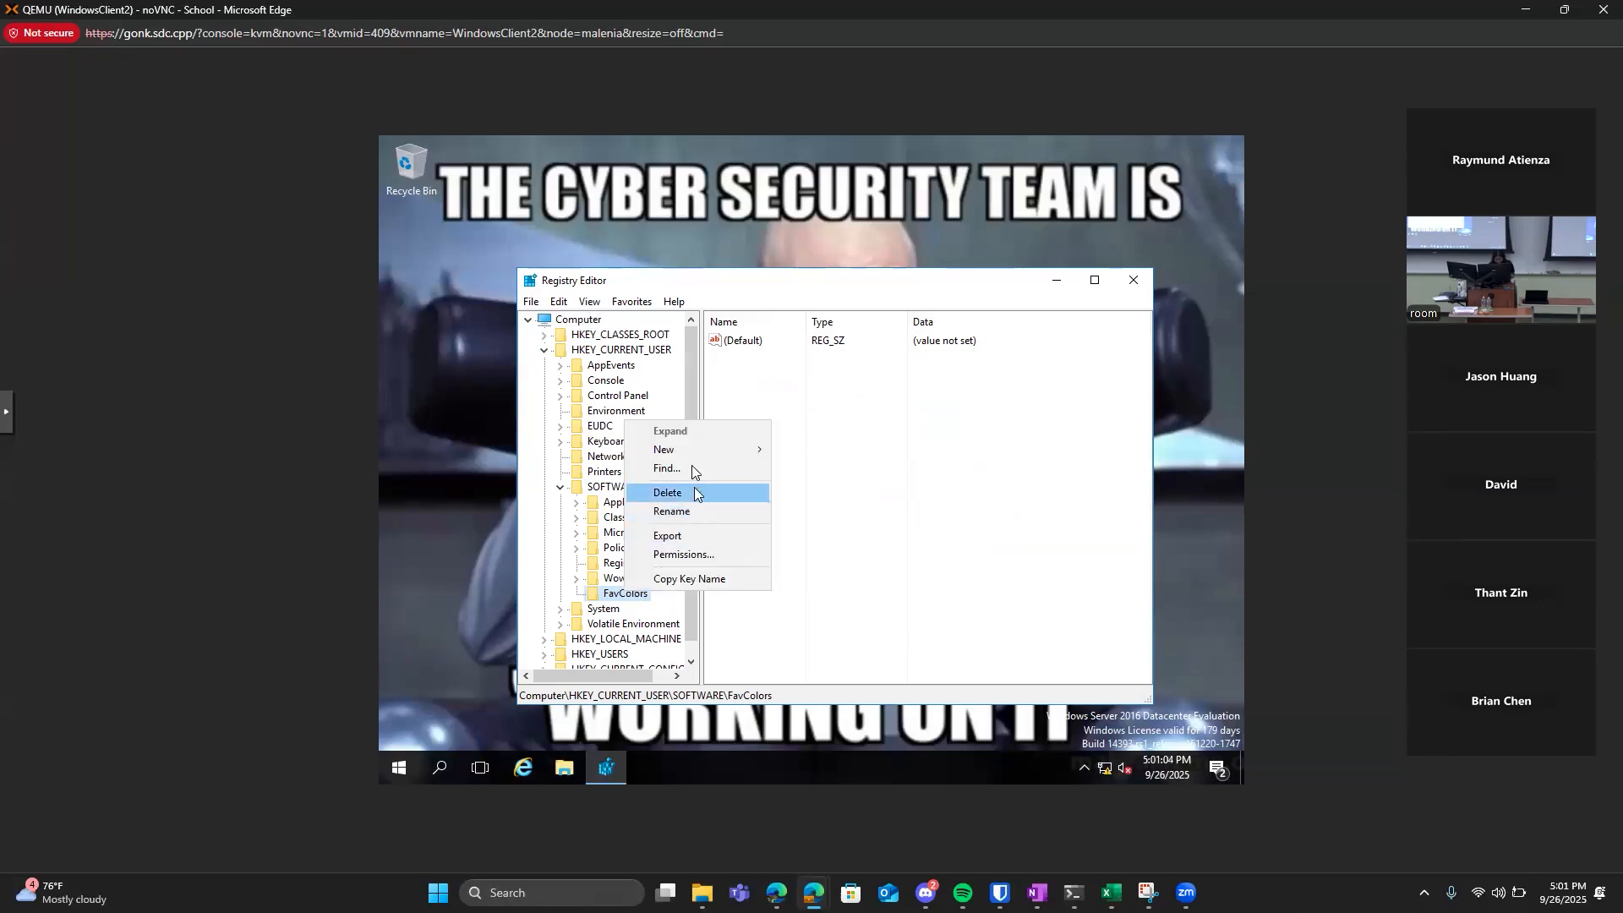
mouse_move(691, 452)
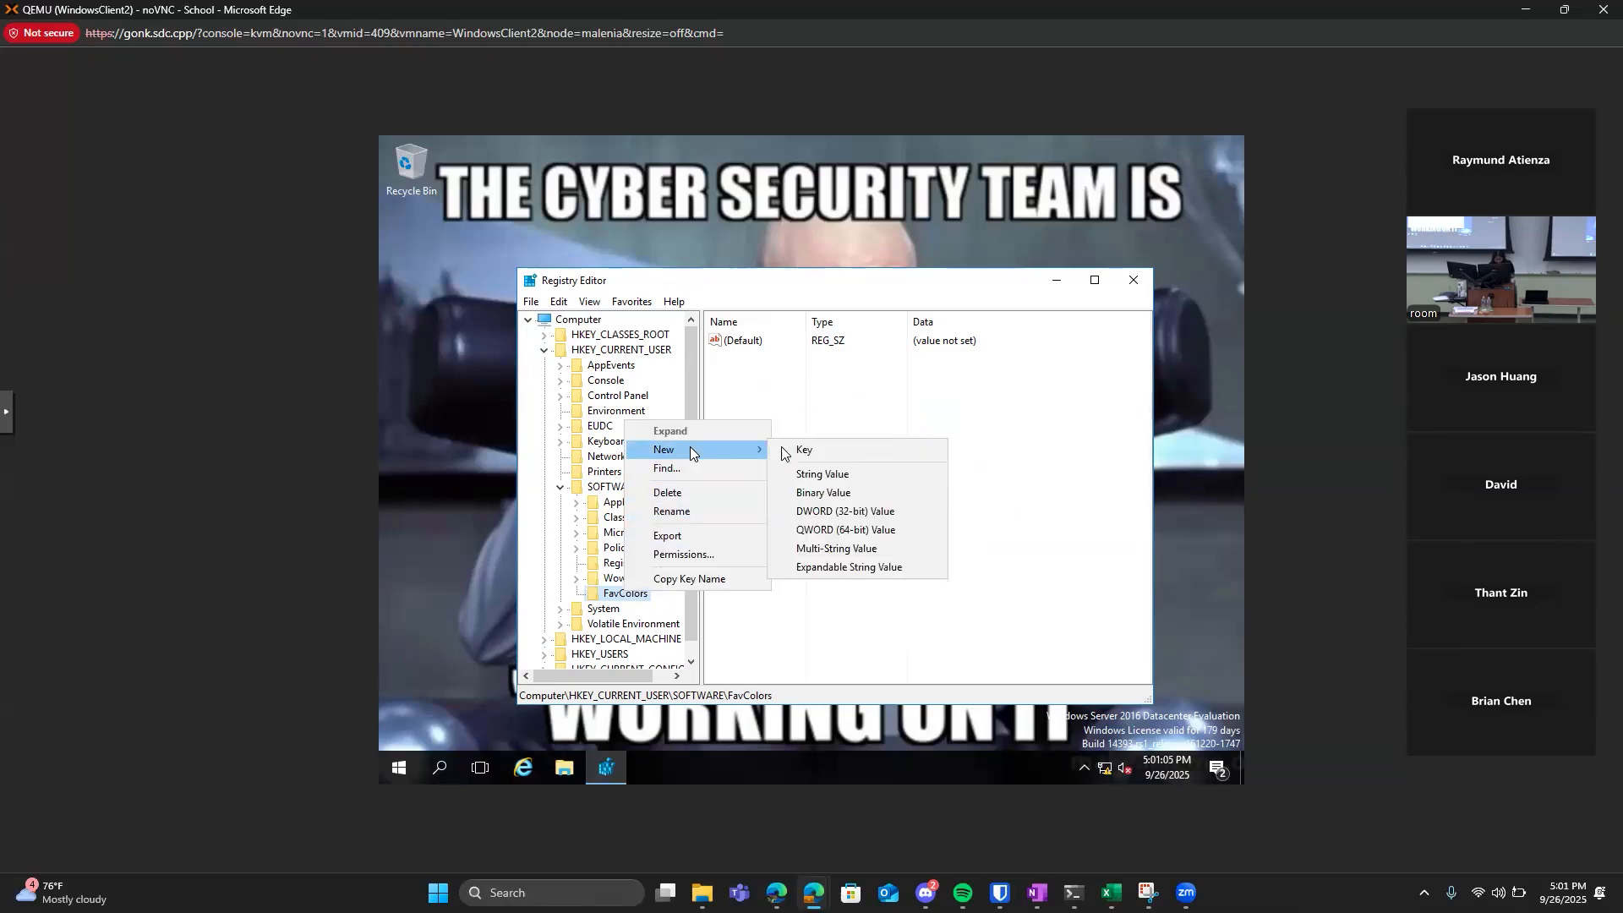
click(818, 476)
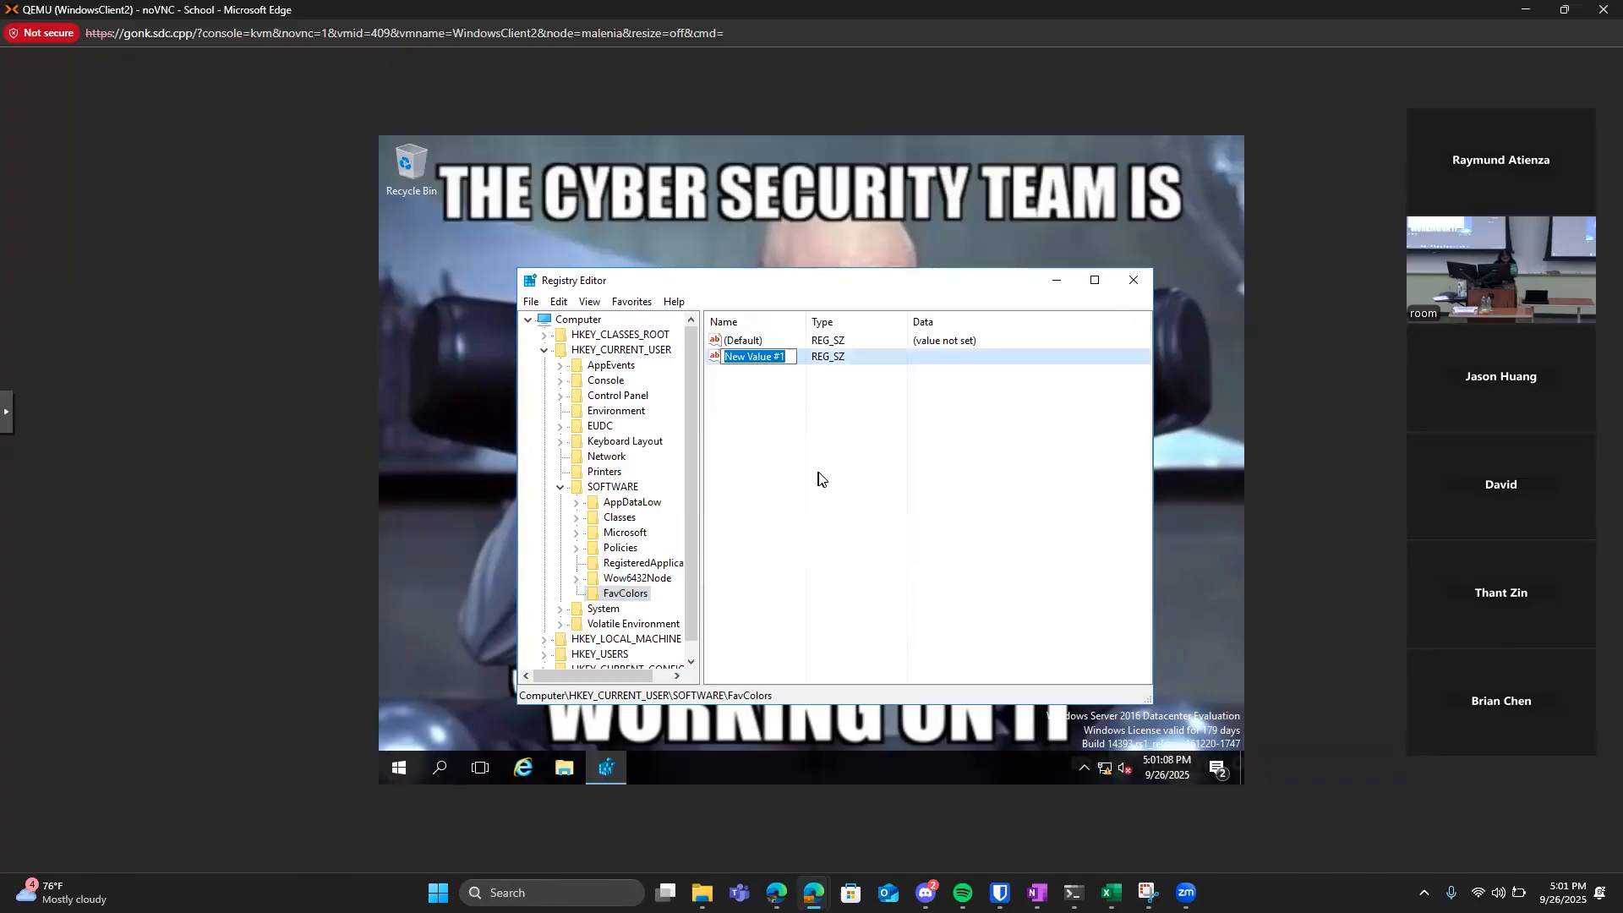
double_click(784, 365)
text(o)
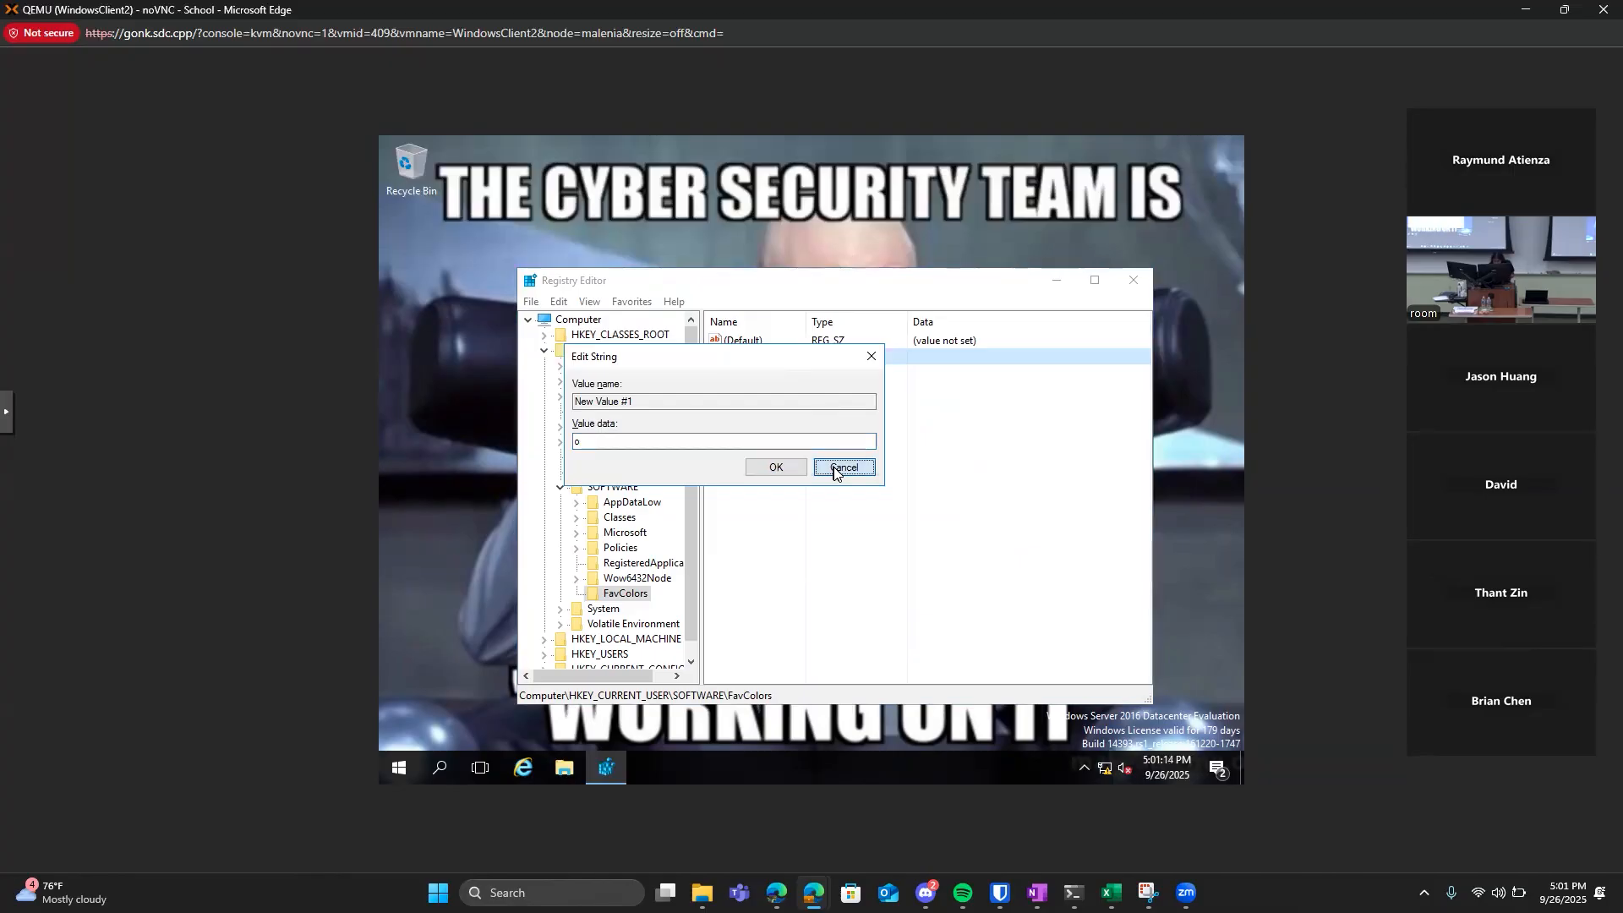
click(840, 467)
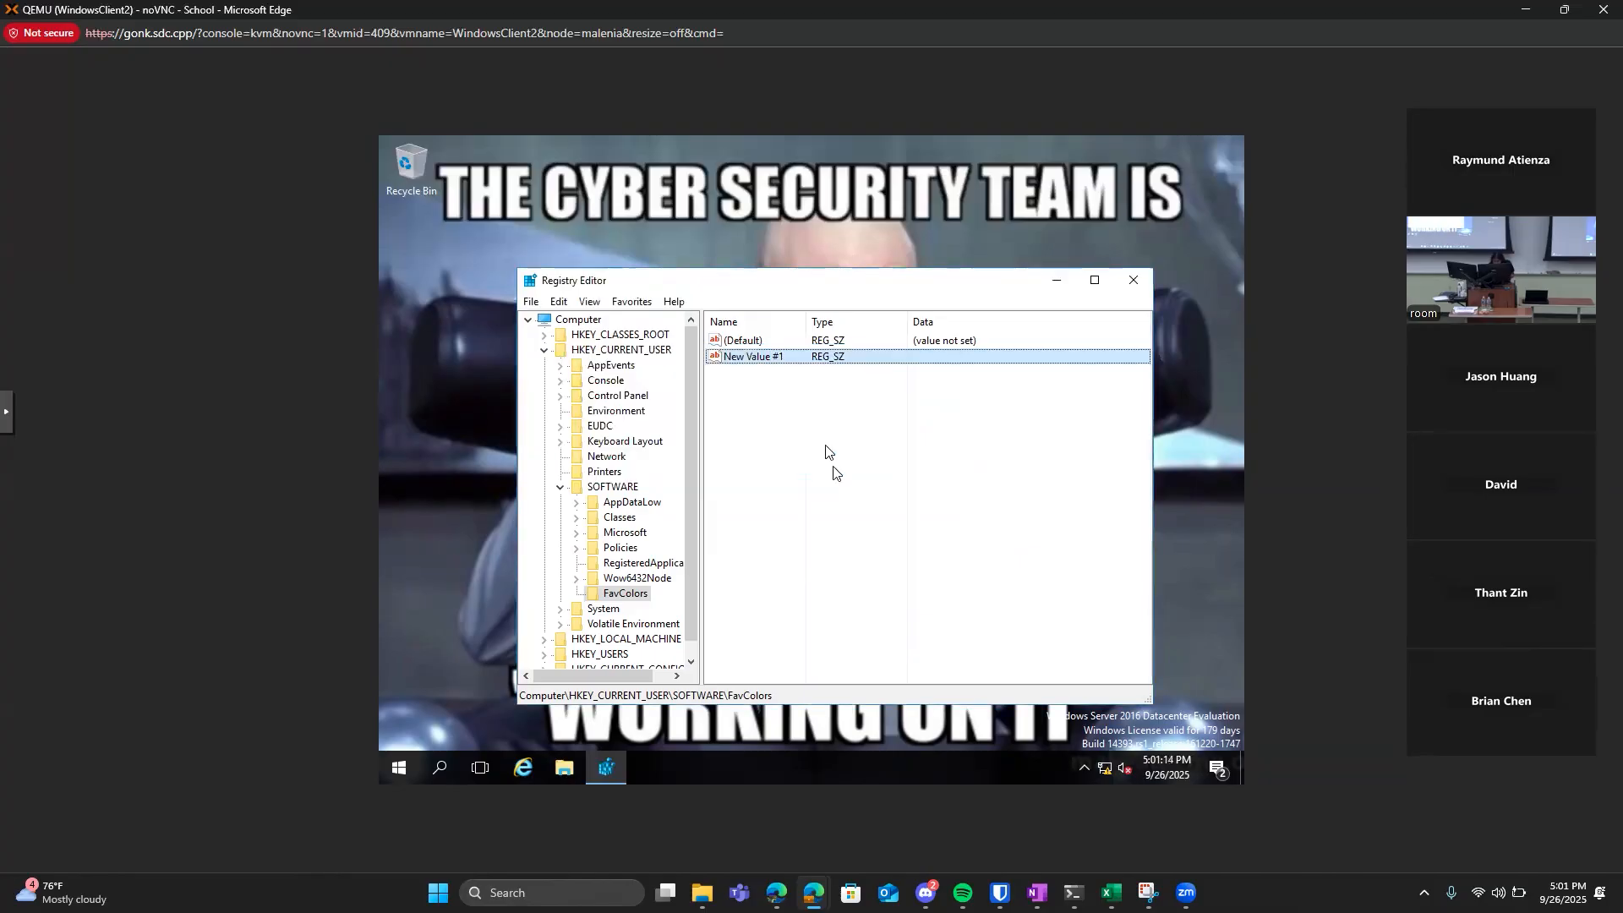
Rename the new string value in the FavColors key to OrangeAndBlack.
right_click(743, 359)
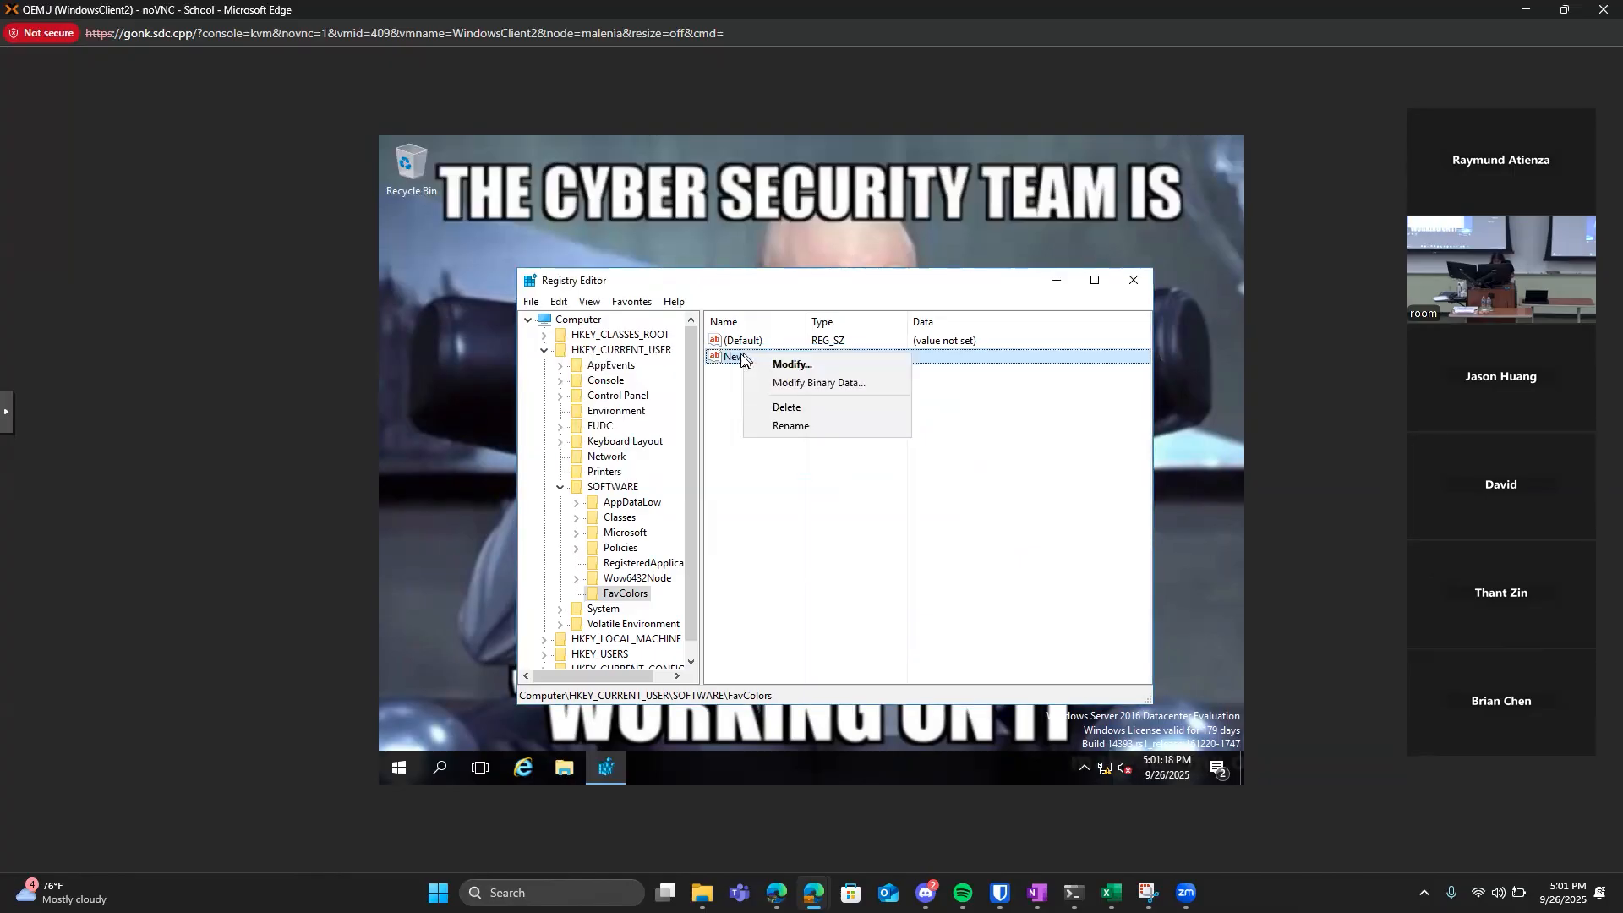
click(788, 426)
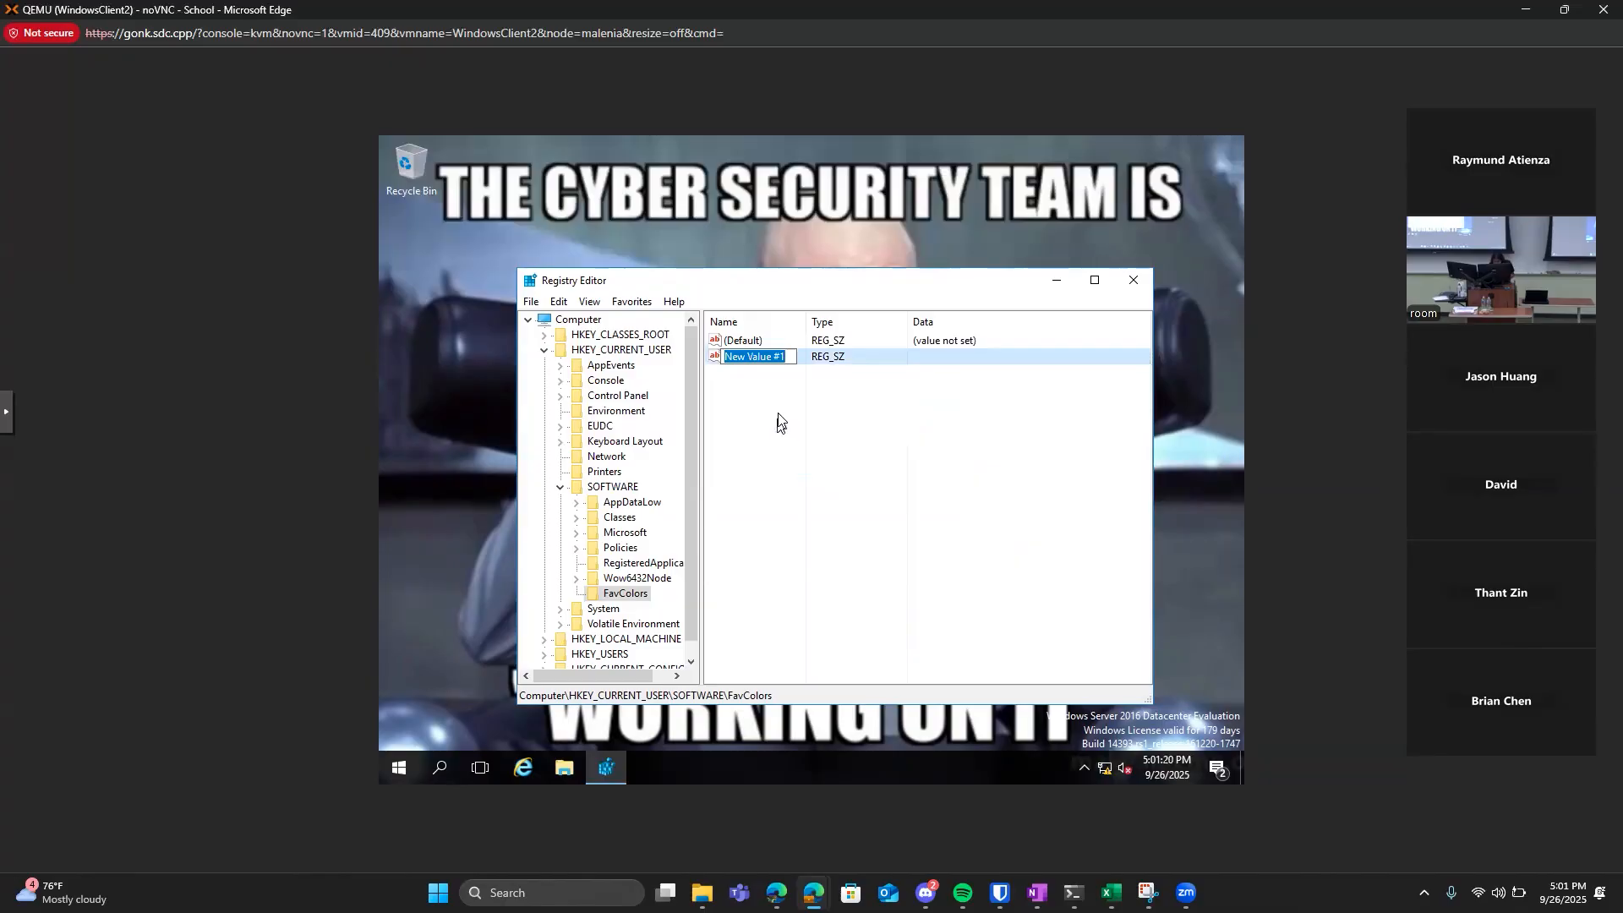
text(Oran)
text(geA)
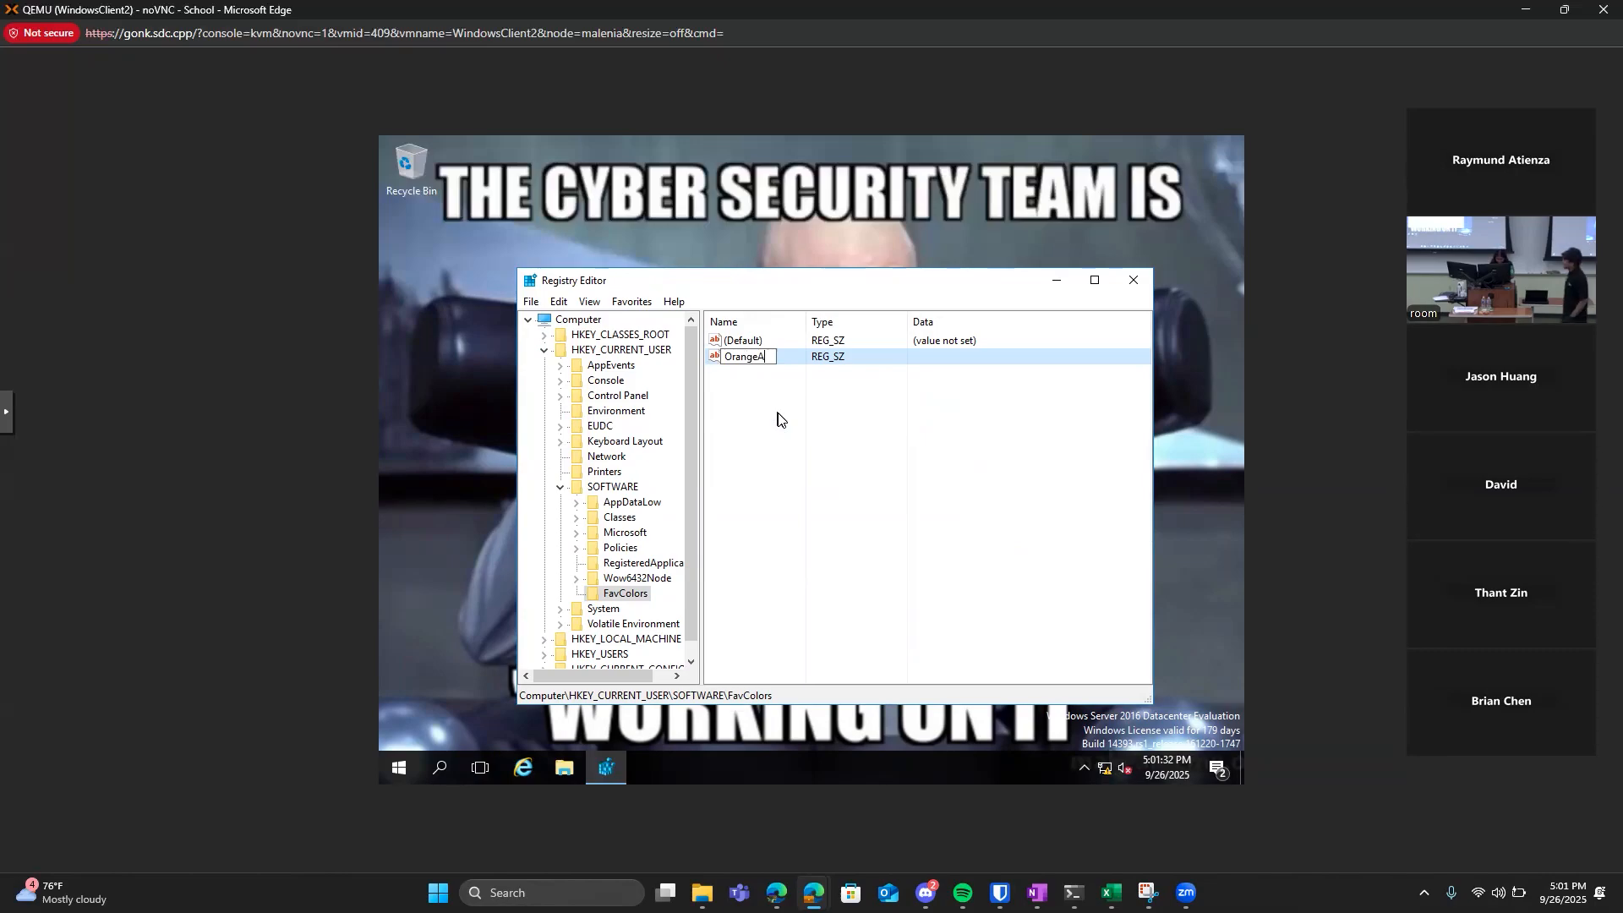
text(nd)
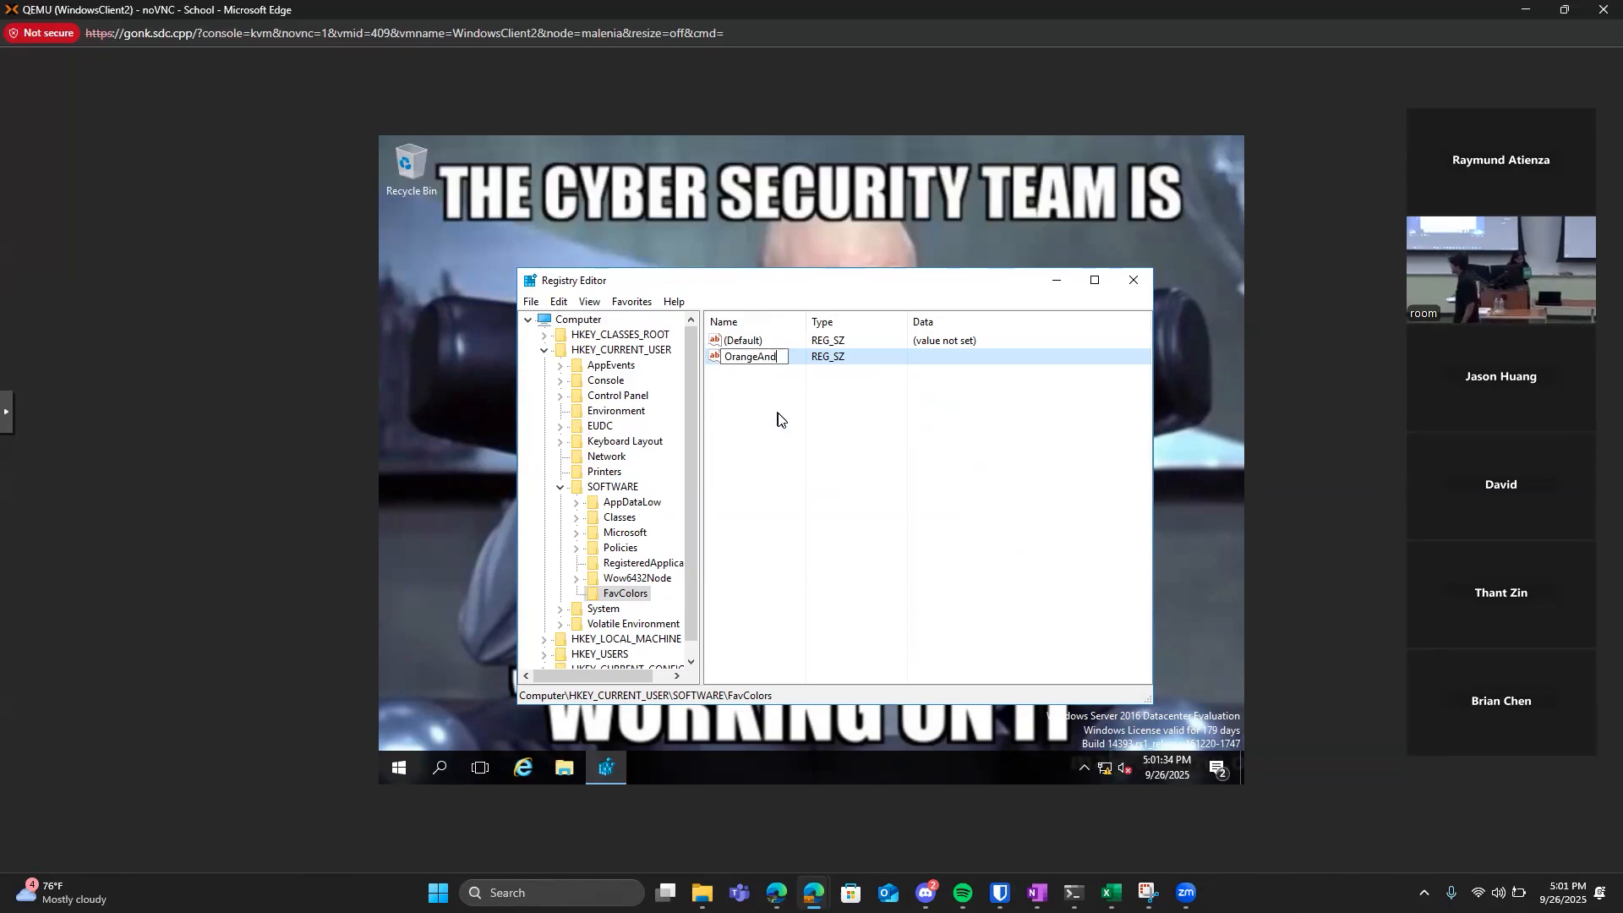
text(Black)
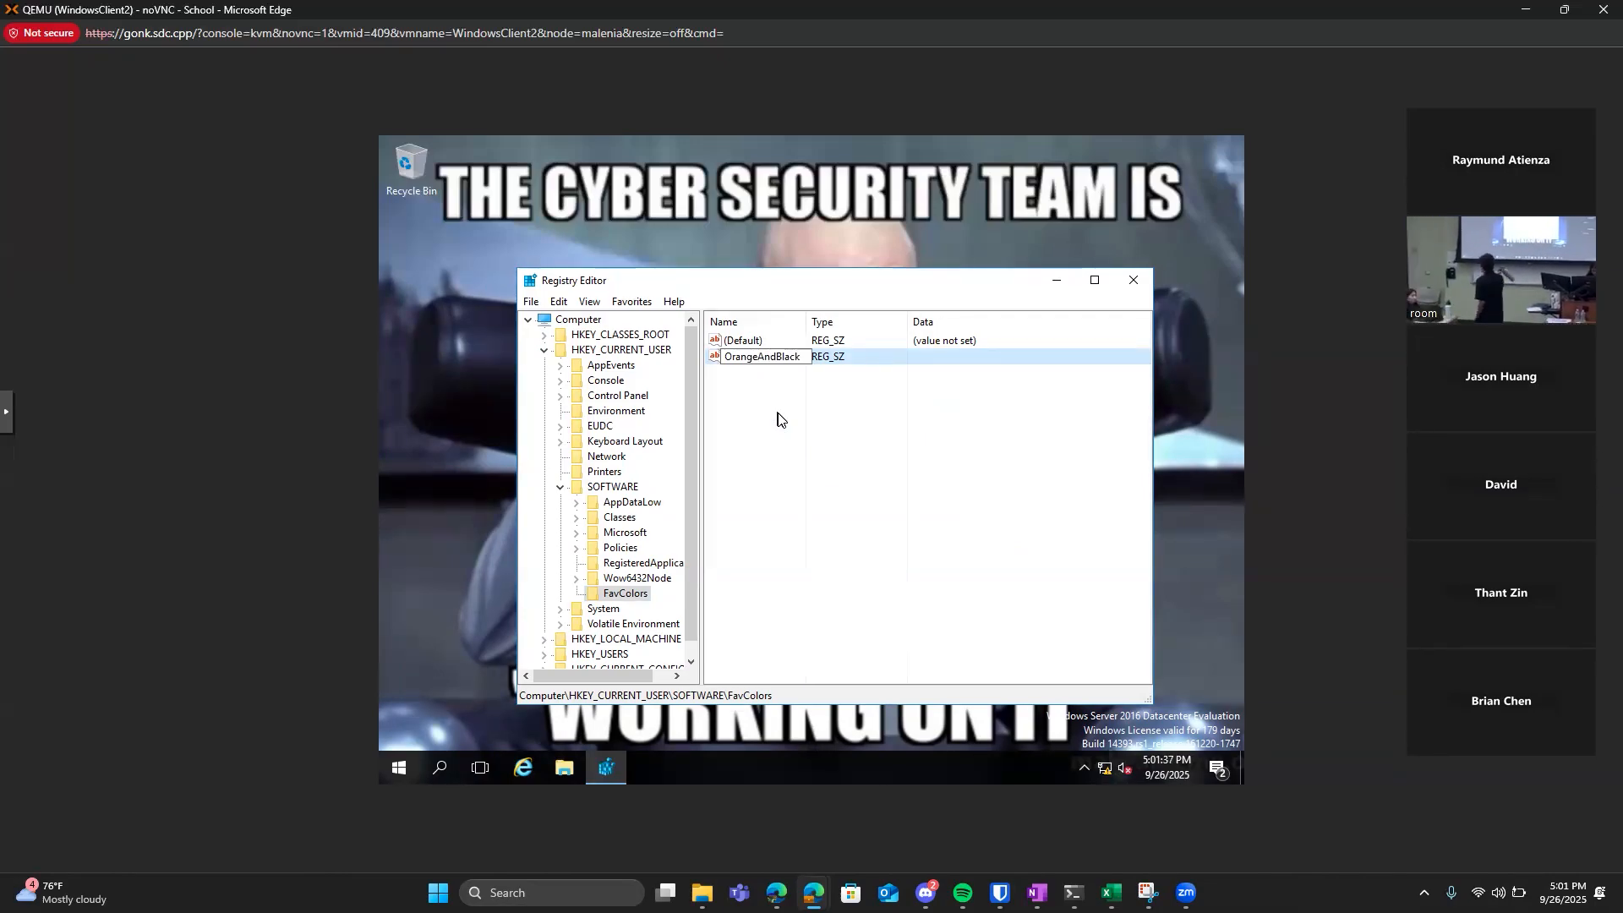
key(Return)
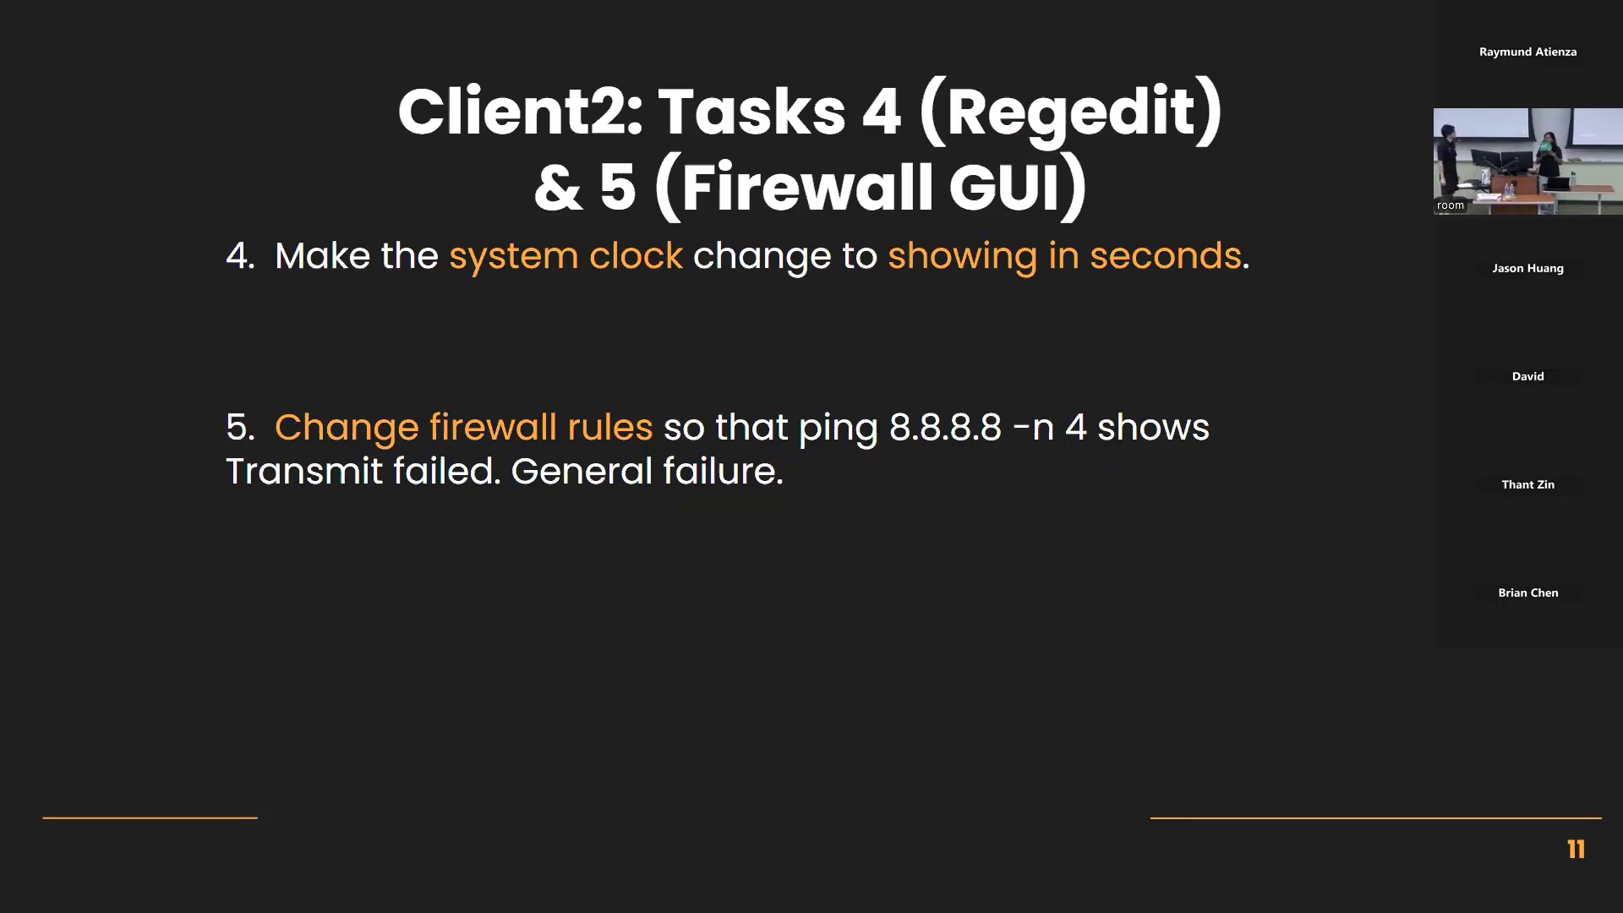
Switch from the slides back to the WindowsClient2 virtual machine and bring up the Registry Editor with regedit.
key(alt+Tab)
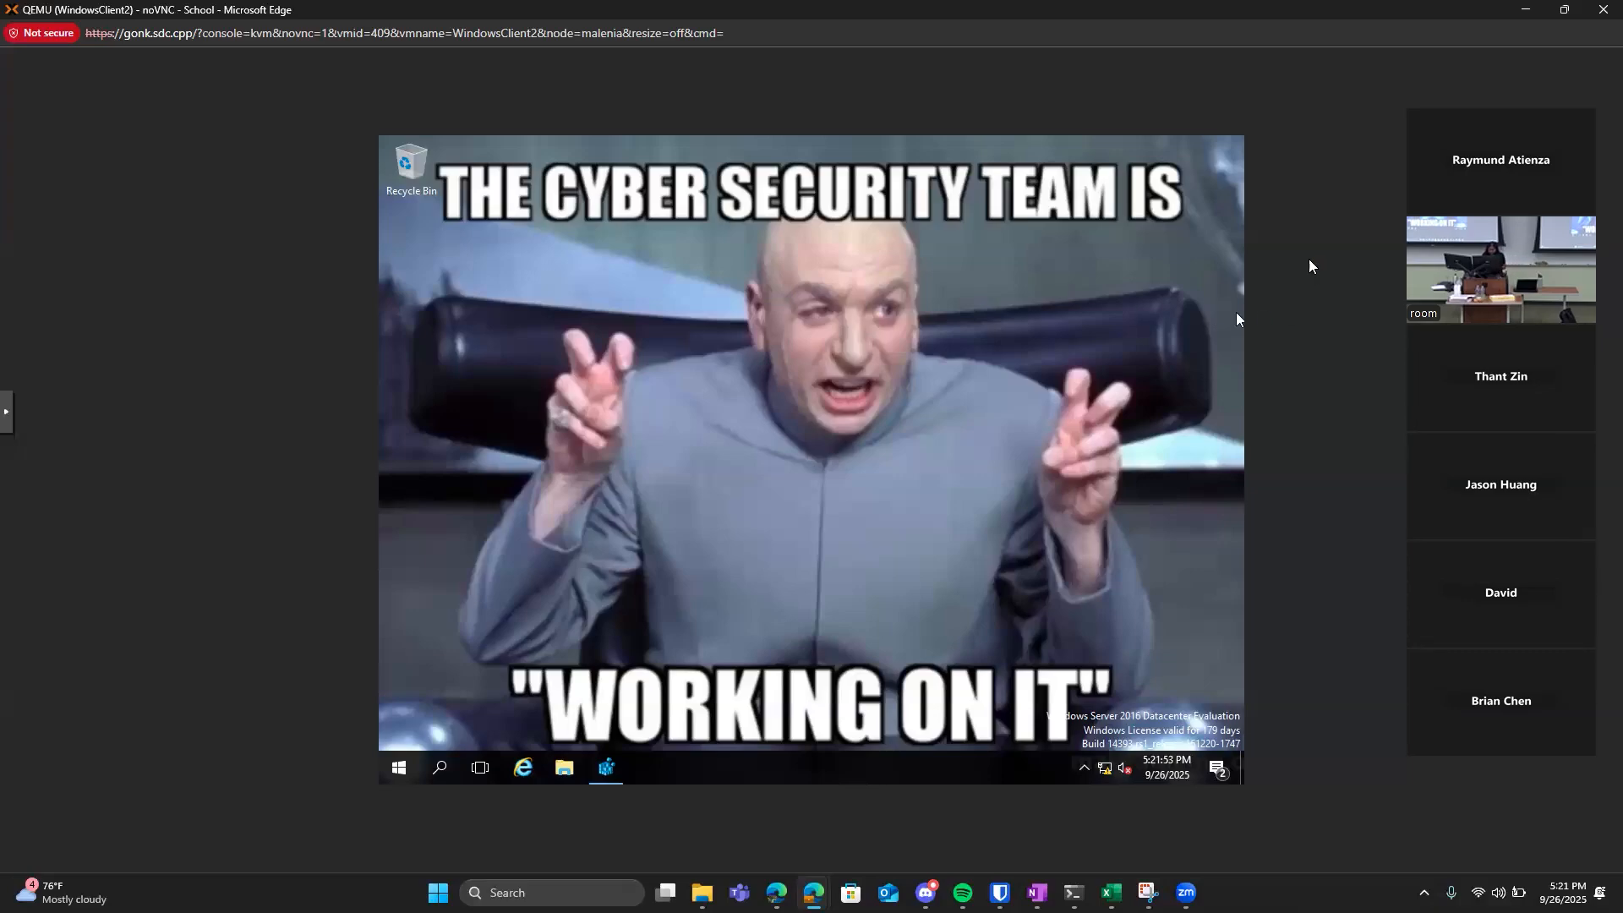
click(439, 769)
text(reged)
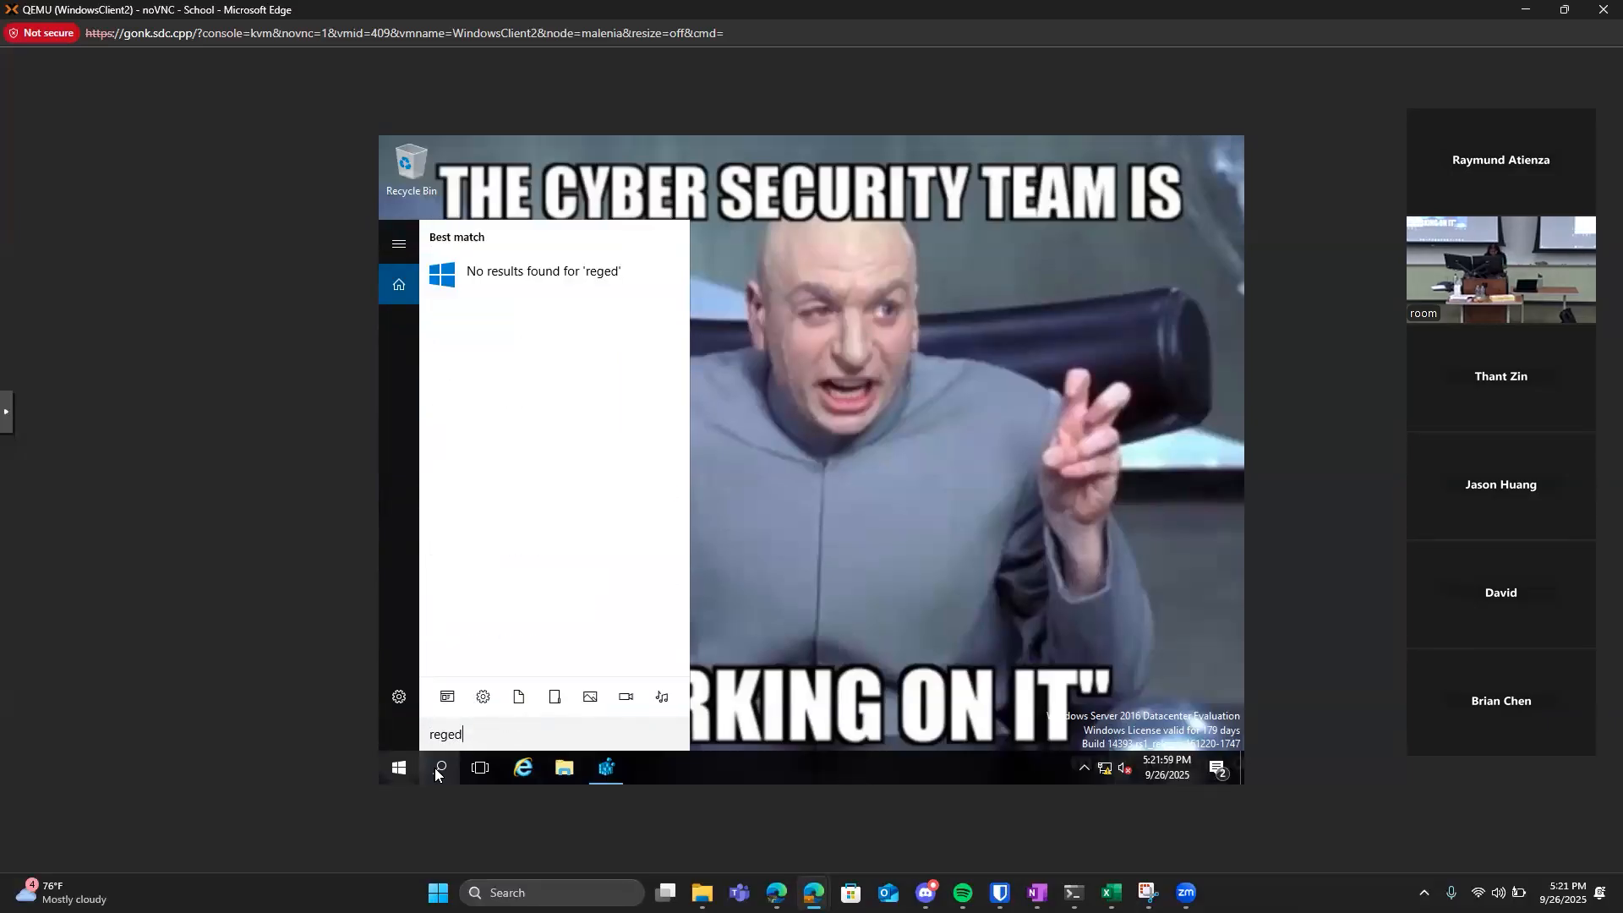
text(it)
key(Return)
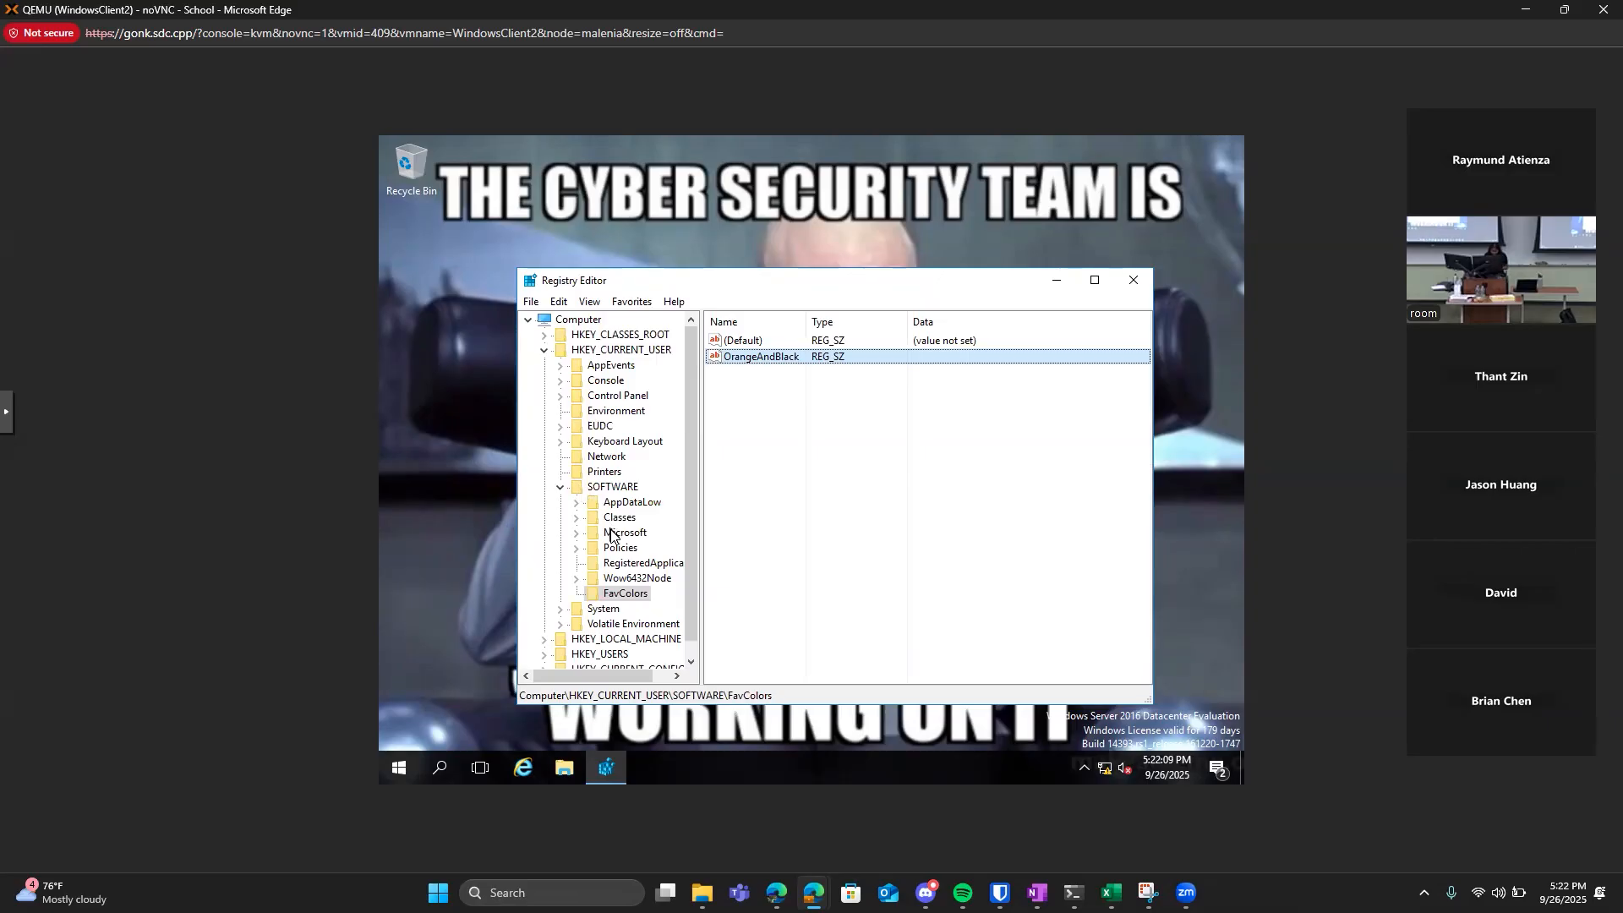
Expand HKEY_CURRENT_USER\SOFTWARE\Microsoft\Windows\CurrentVersion in the registry tree and widen the key tree so the names are readable.
click(577, 533)
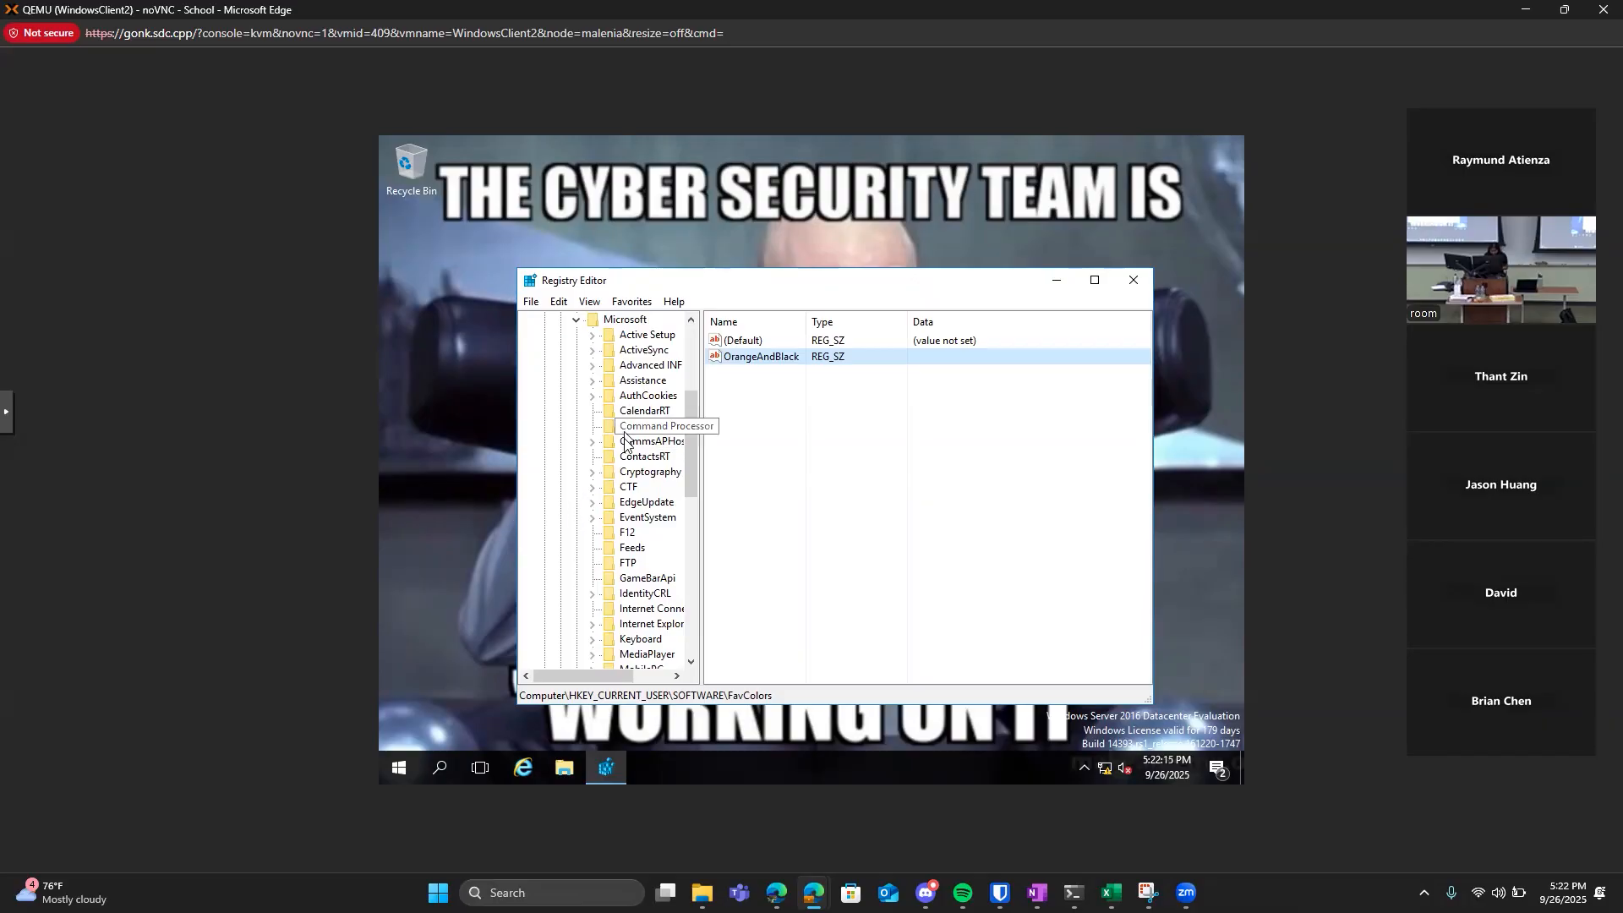
scroll(626, 444, down, 1)
scroll(625, 443, down, 10)
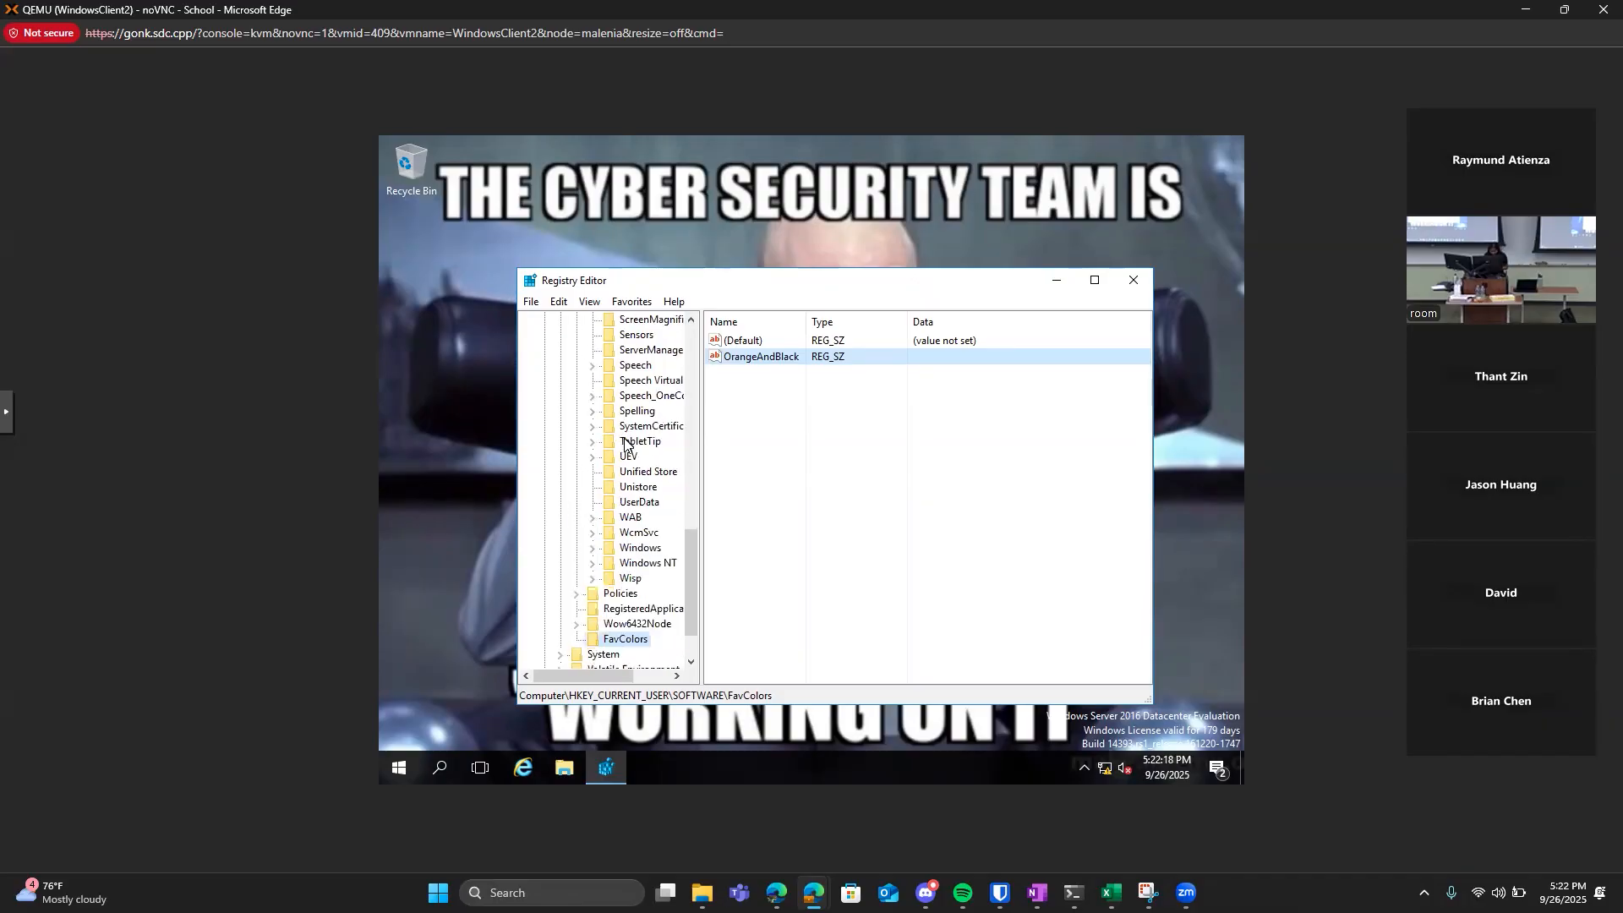
click(591, 548)
scroll(613, 513, down, 2)
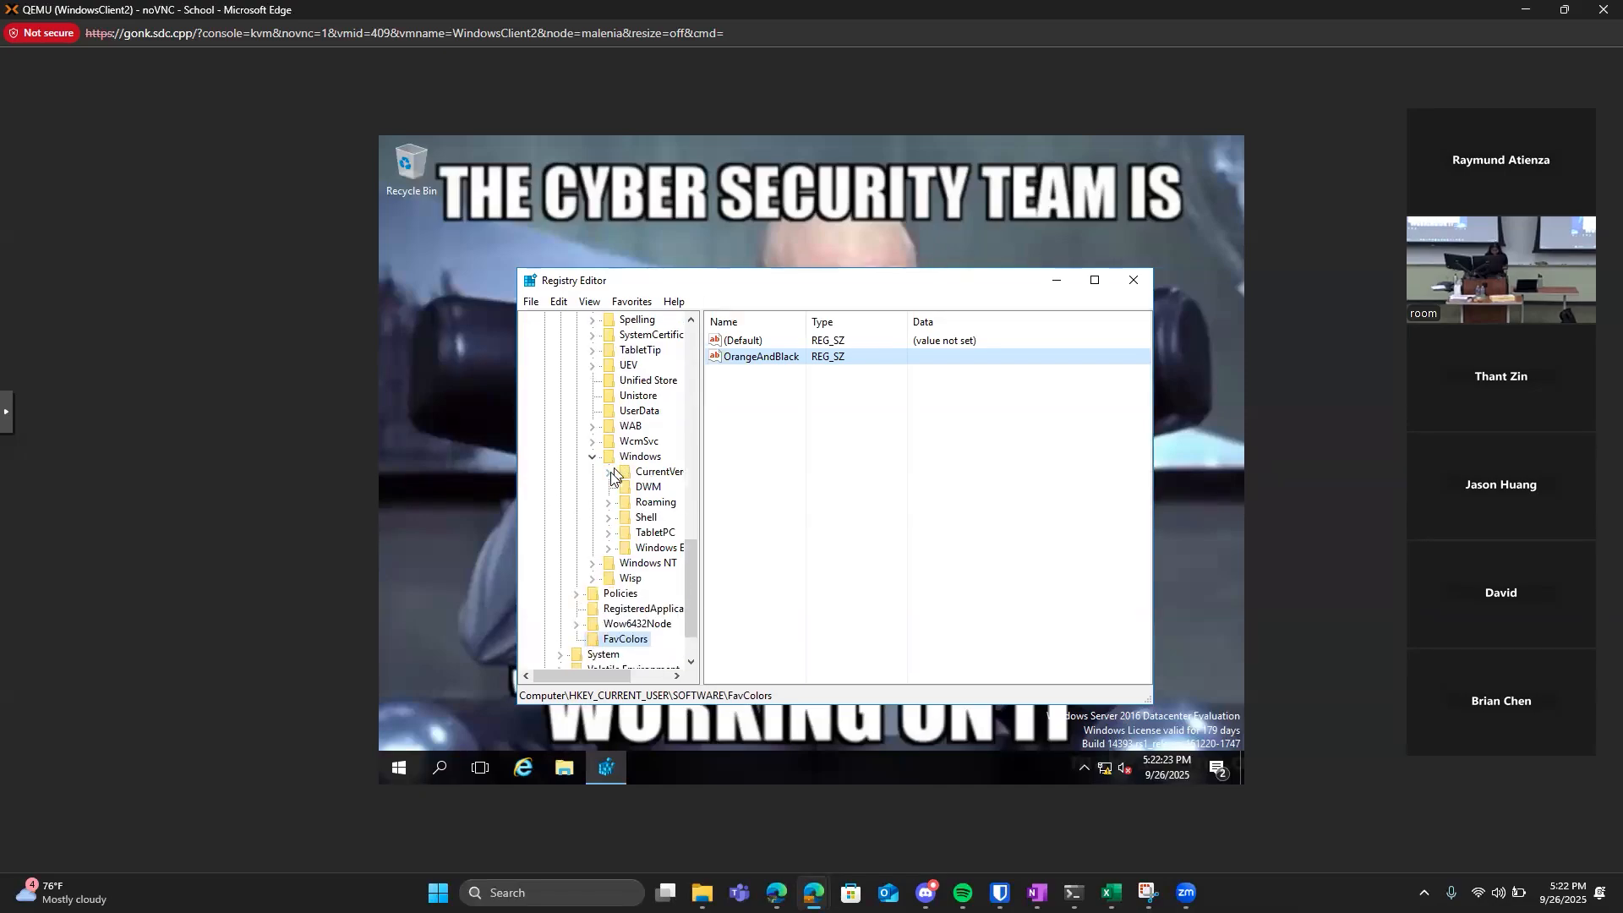
click(608, 473)
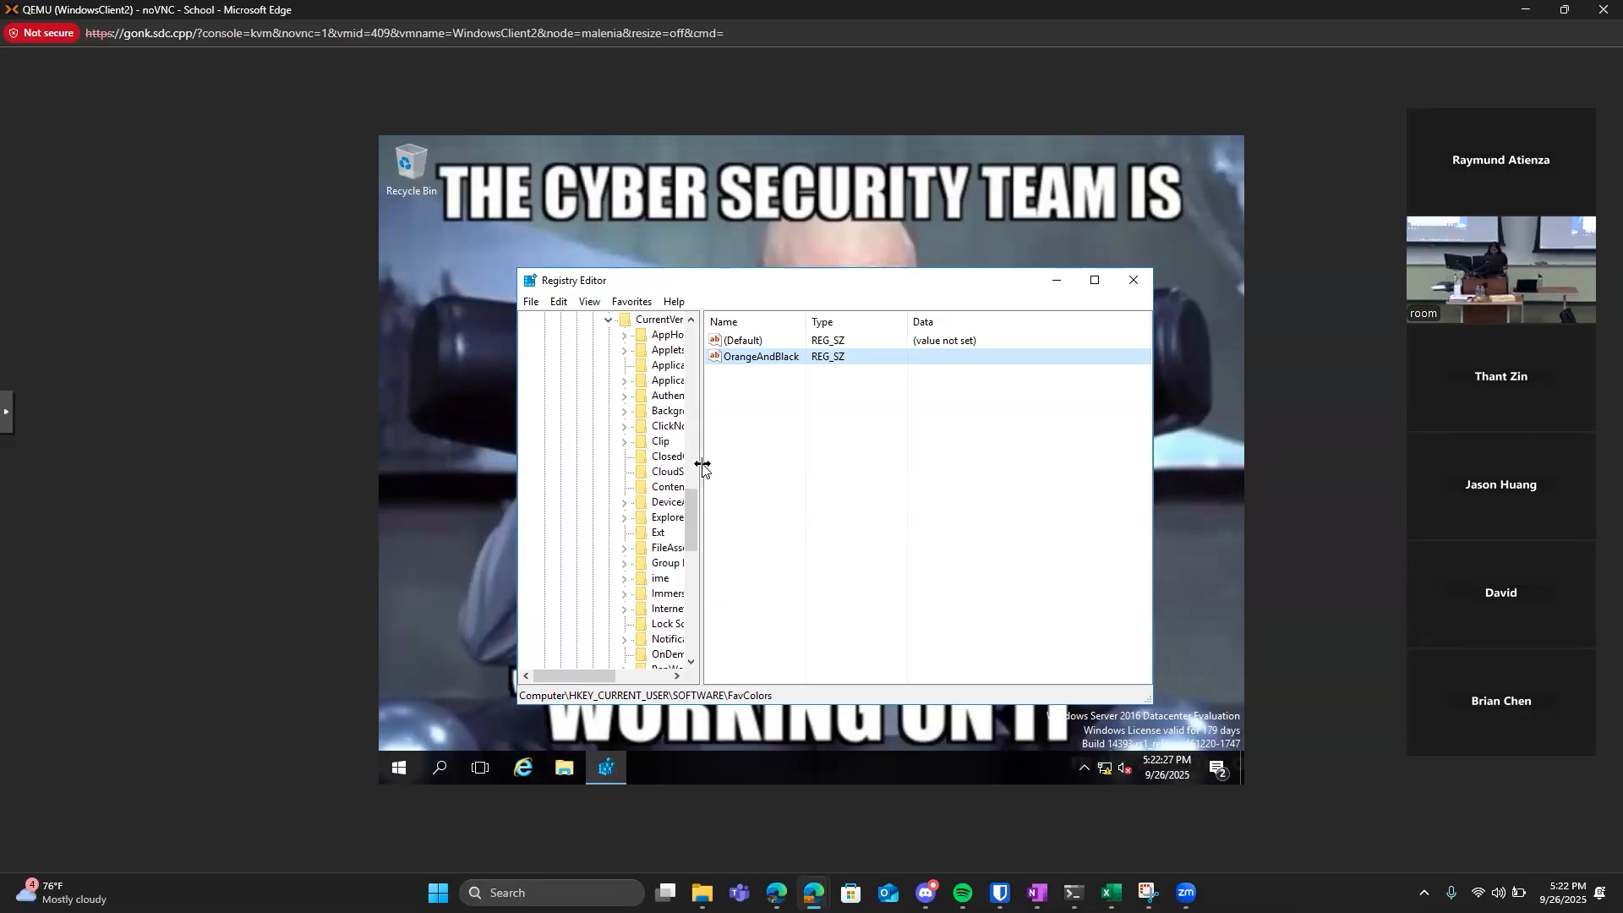
drag(703, 464, 804, 459)
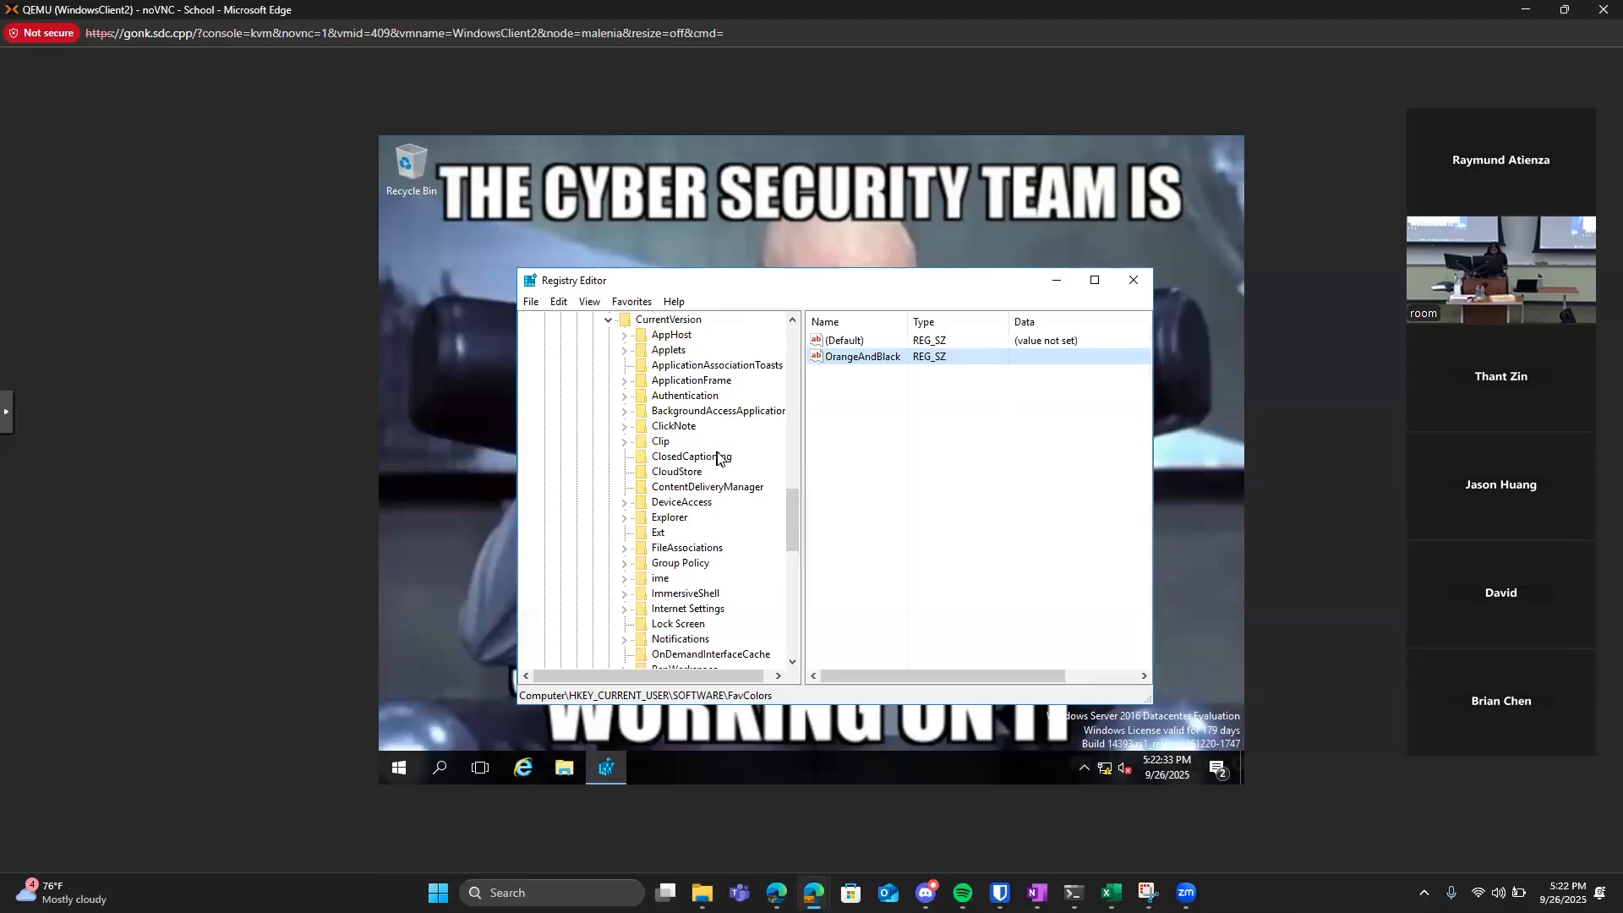
Expand the Explorer key under CurrentVersion and open its Advanced subkey.
scroll(717, 457, down, 4)
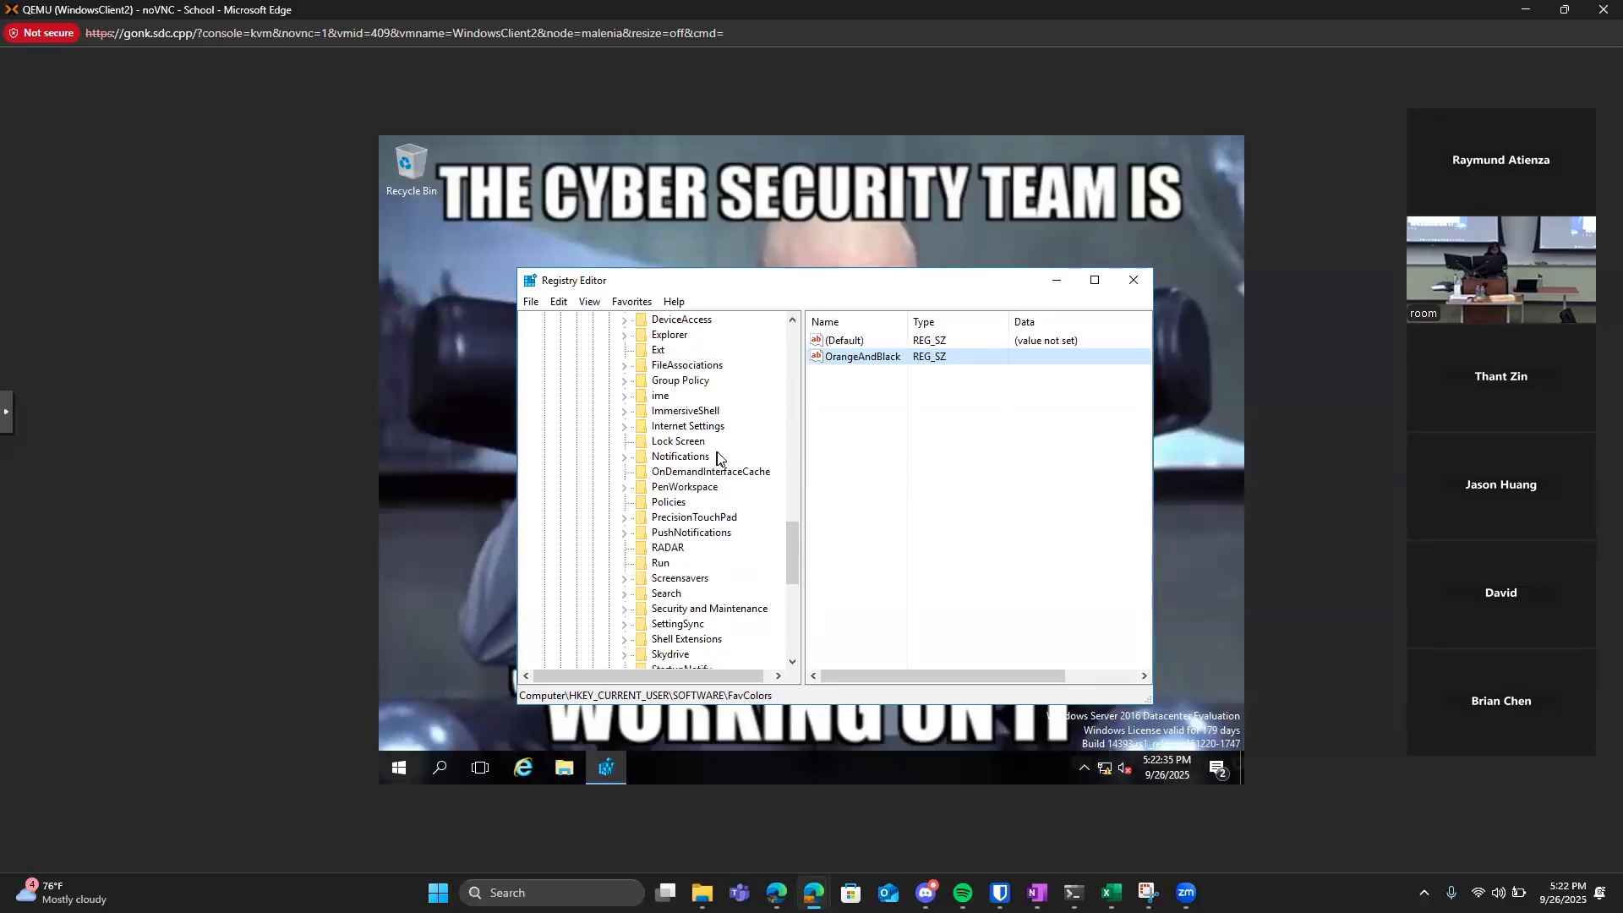
scroll(698, 462, down, 1)
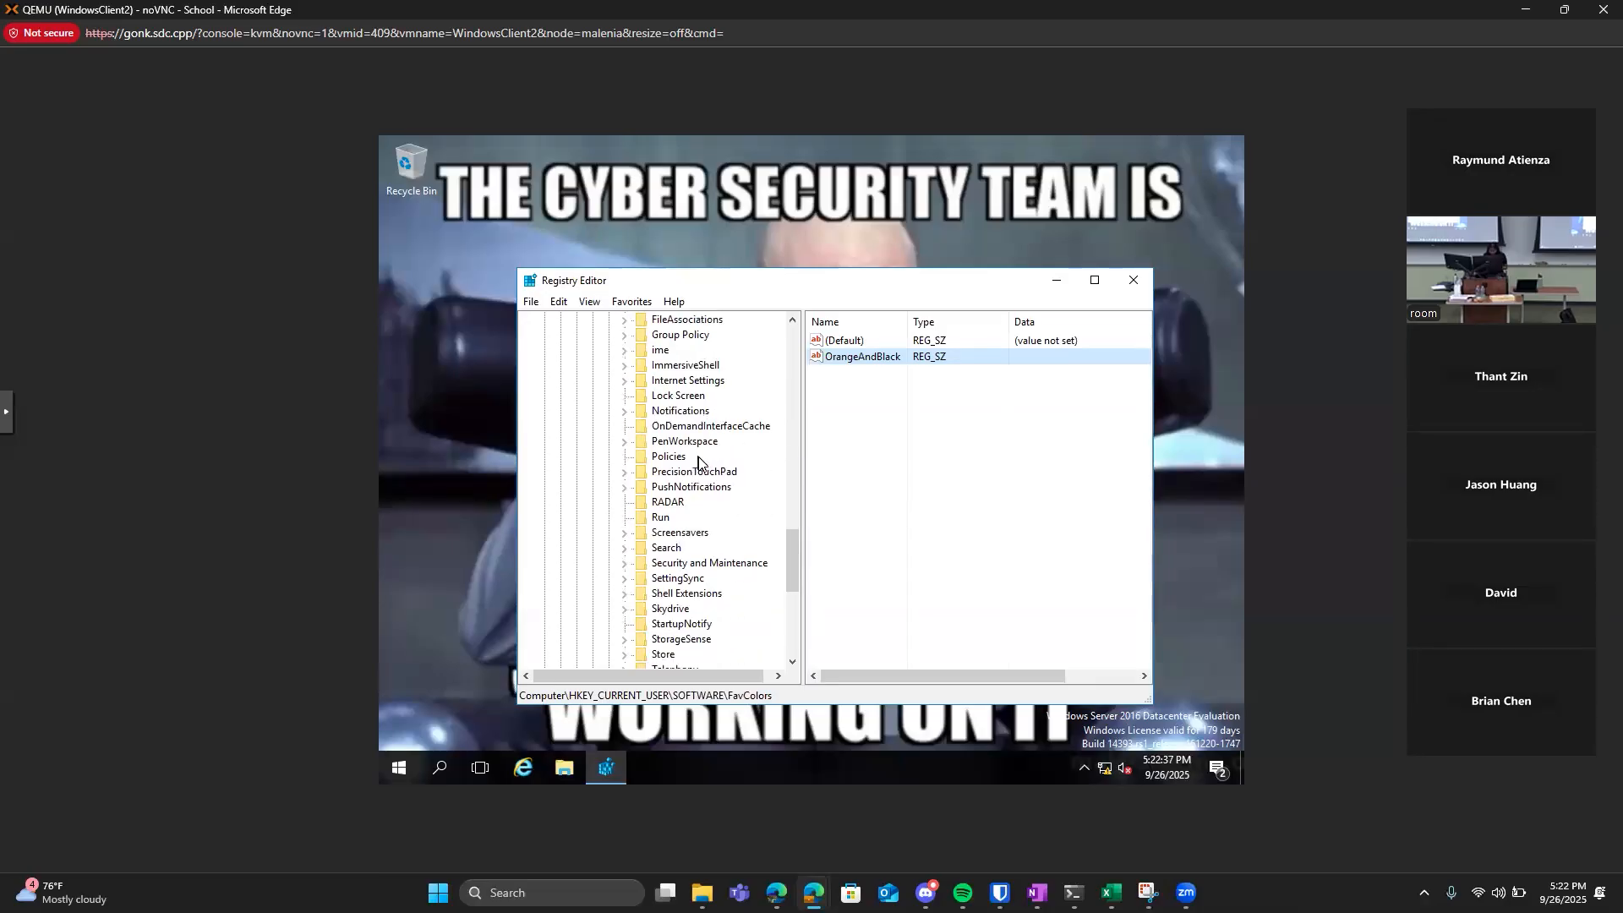
scroll(698, 461, up, 2)
scroll(698, 461, up, 1)
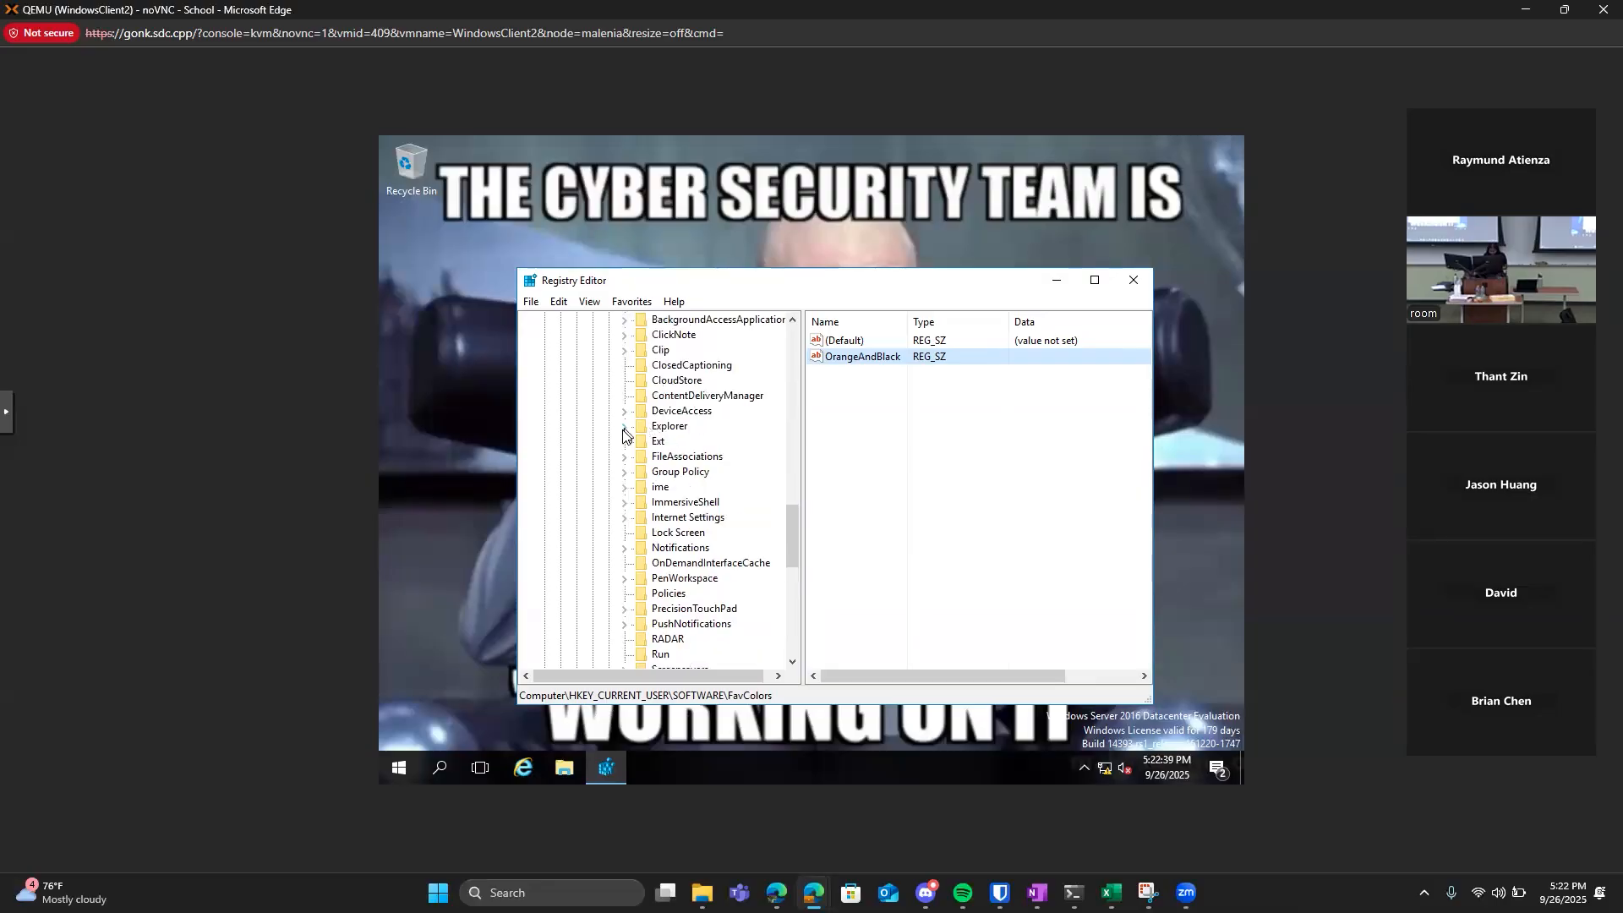
click(624, 430)
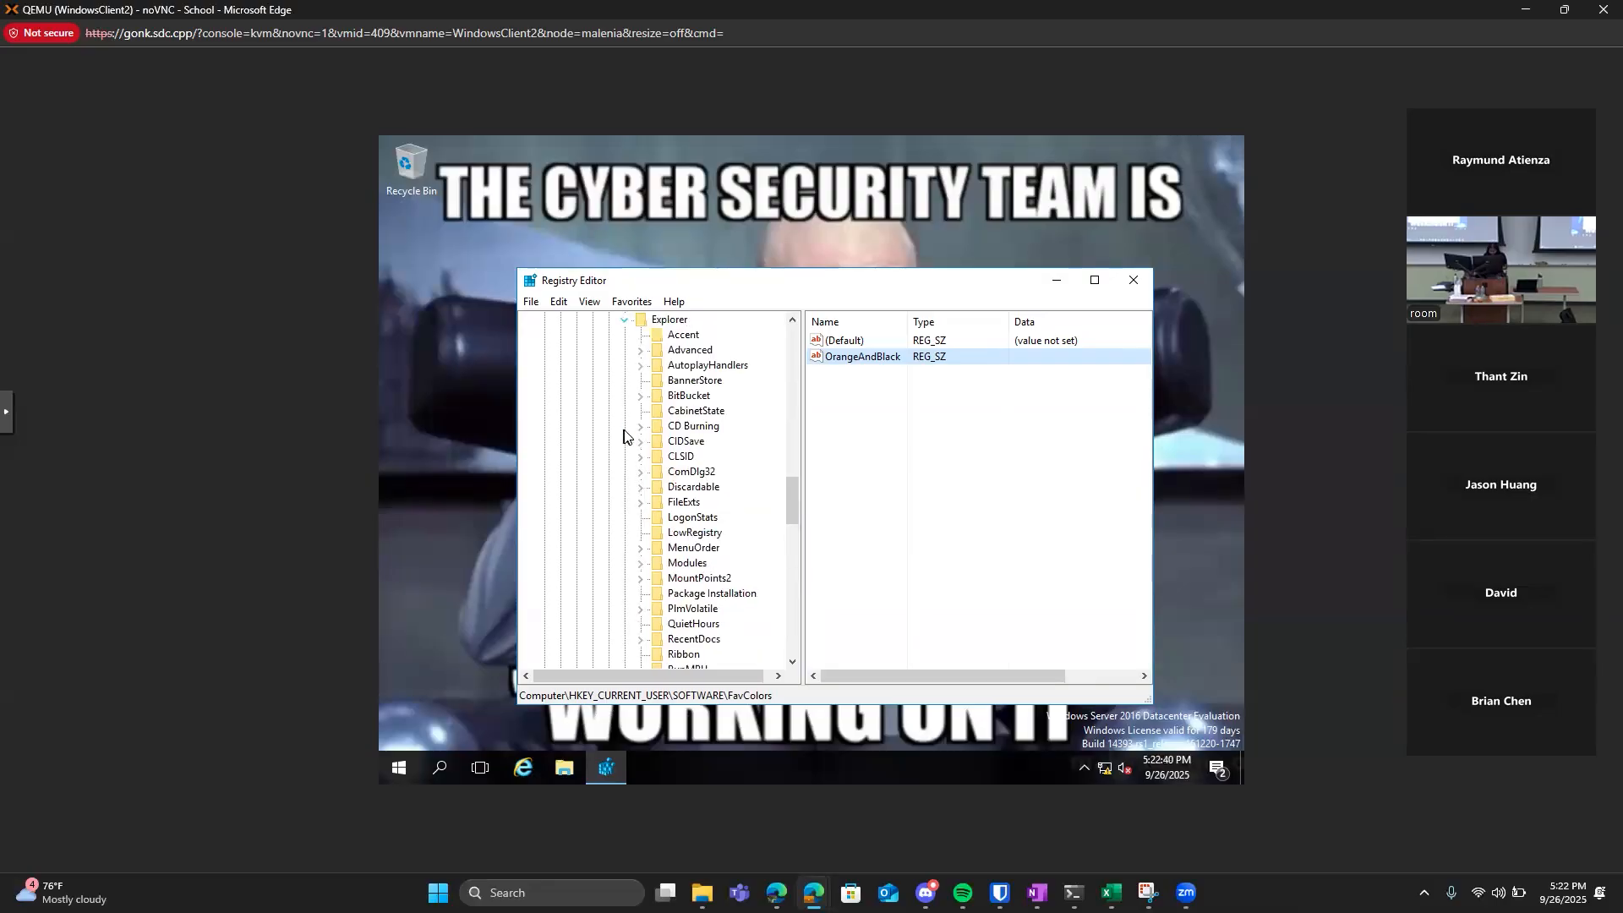
click(641, 351)
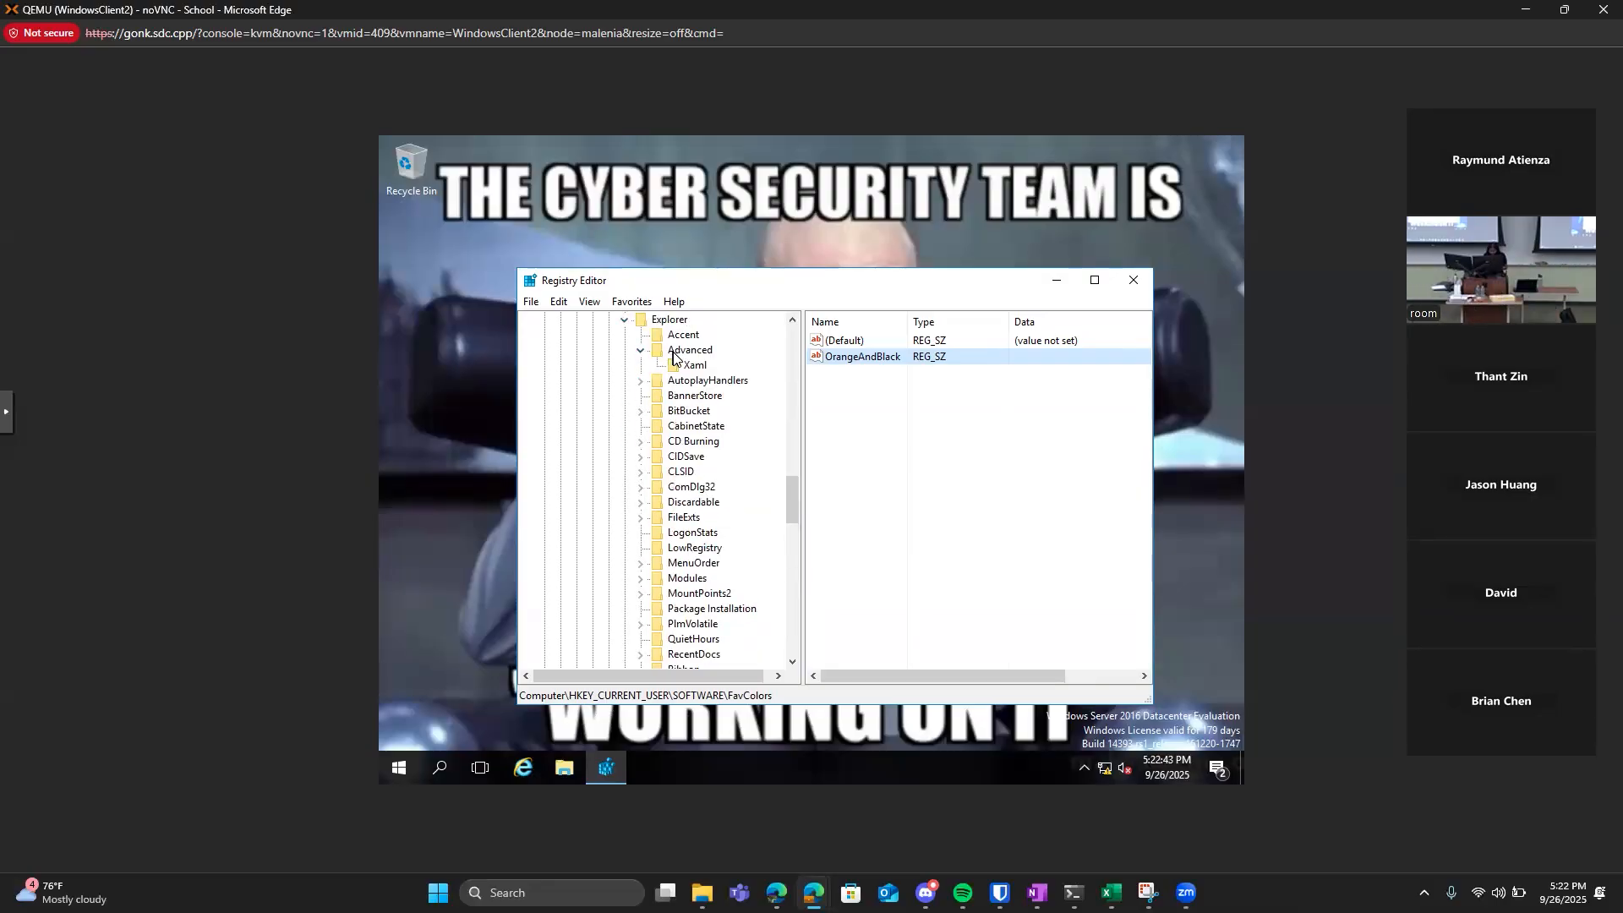
click(672, 355)
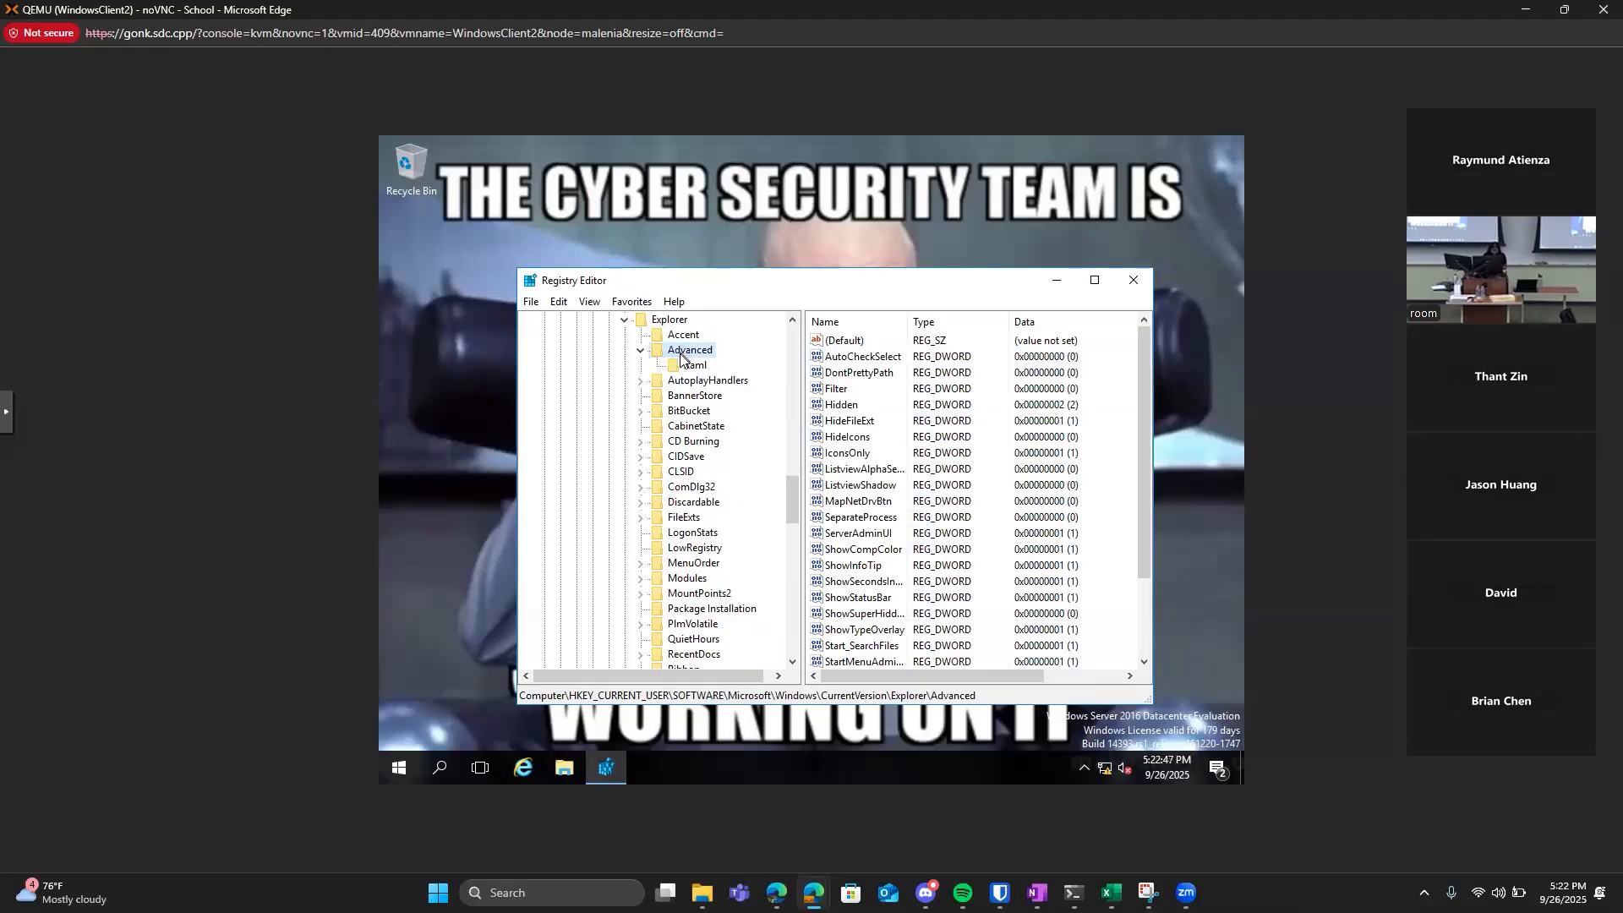
Inspect the ShowSecondsInSystemClock value in the Advanced key and close it without changes.
scroll(828, 414, down, 2)
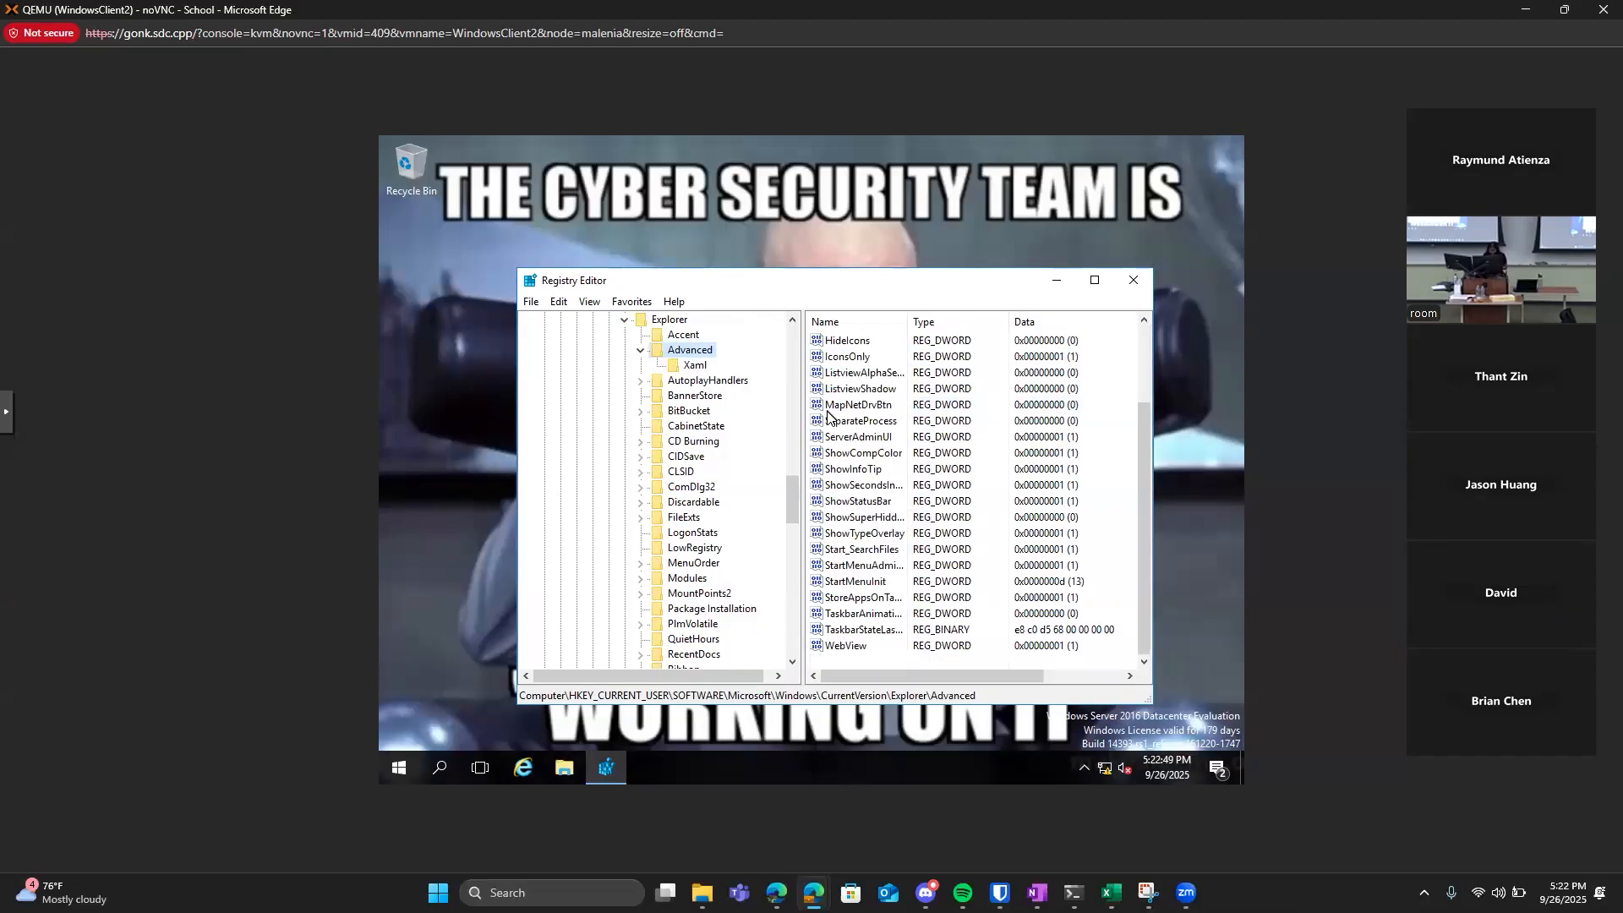
double_click(856, 484)
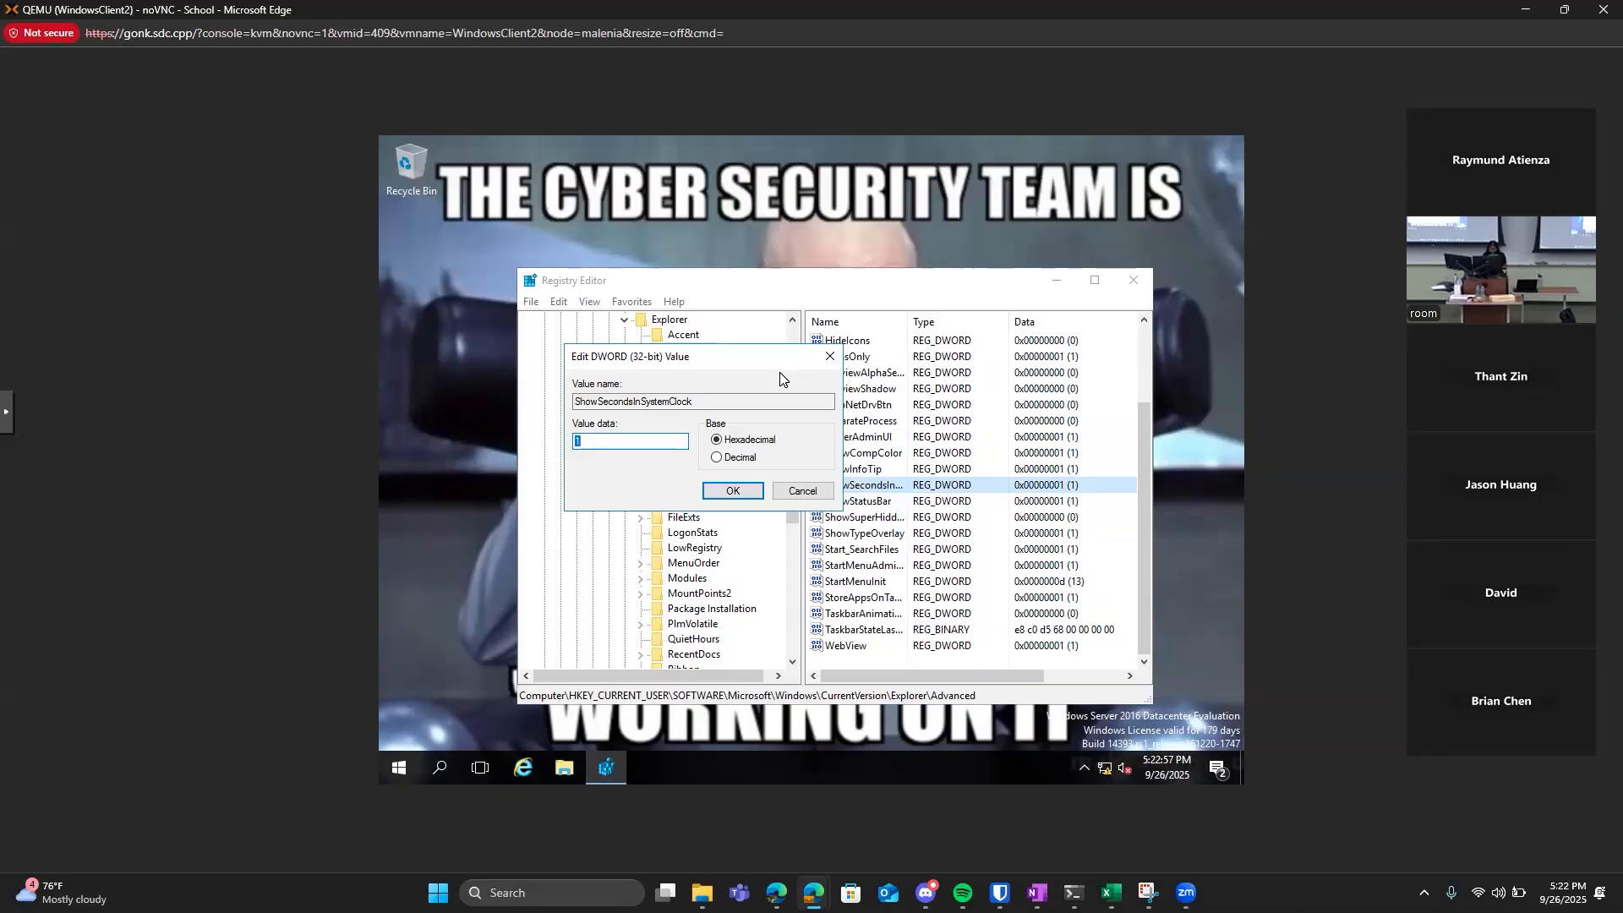
click(829, 356)
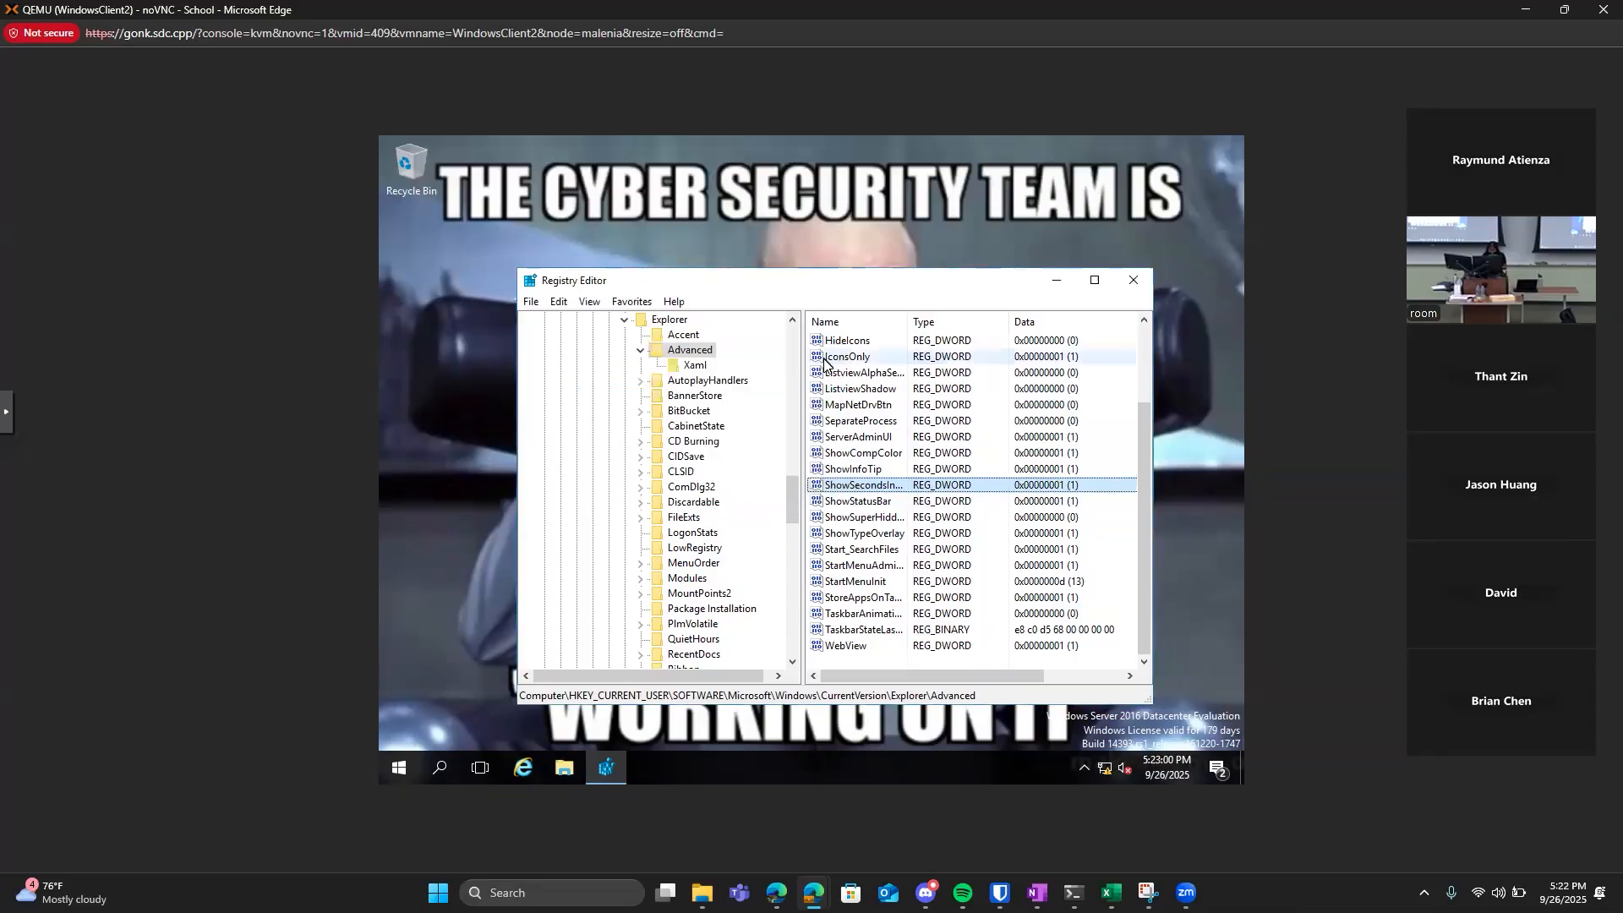
Add a new DWORD (32-bit) value to the Advanced key.
right_click(700, 358)
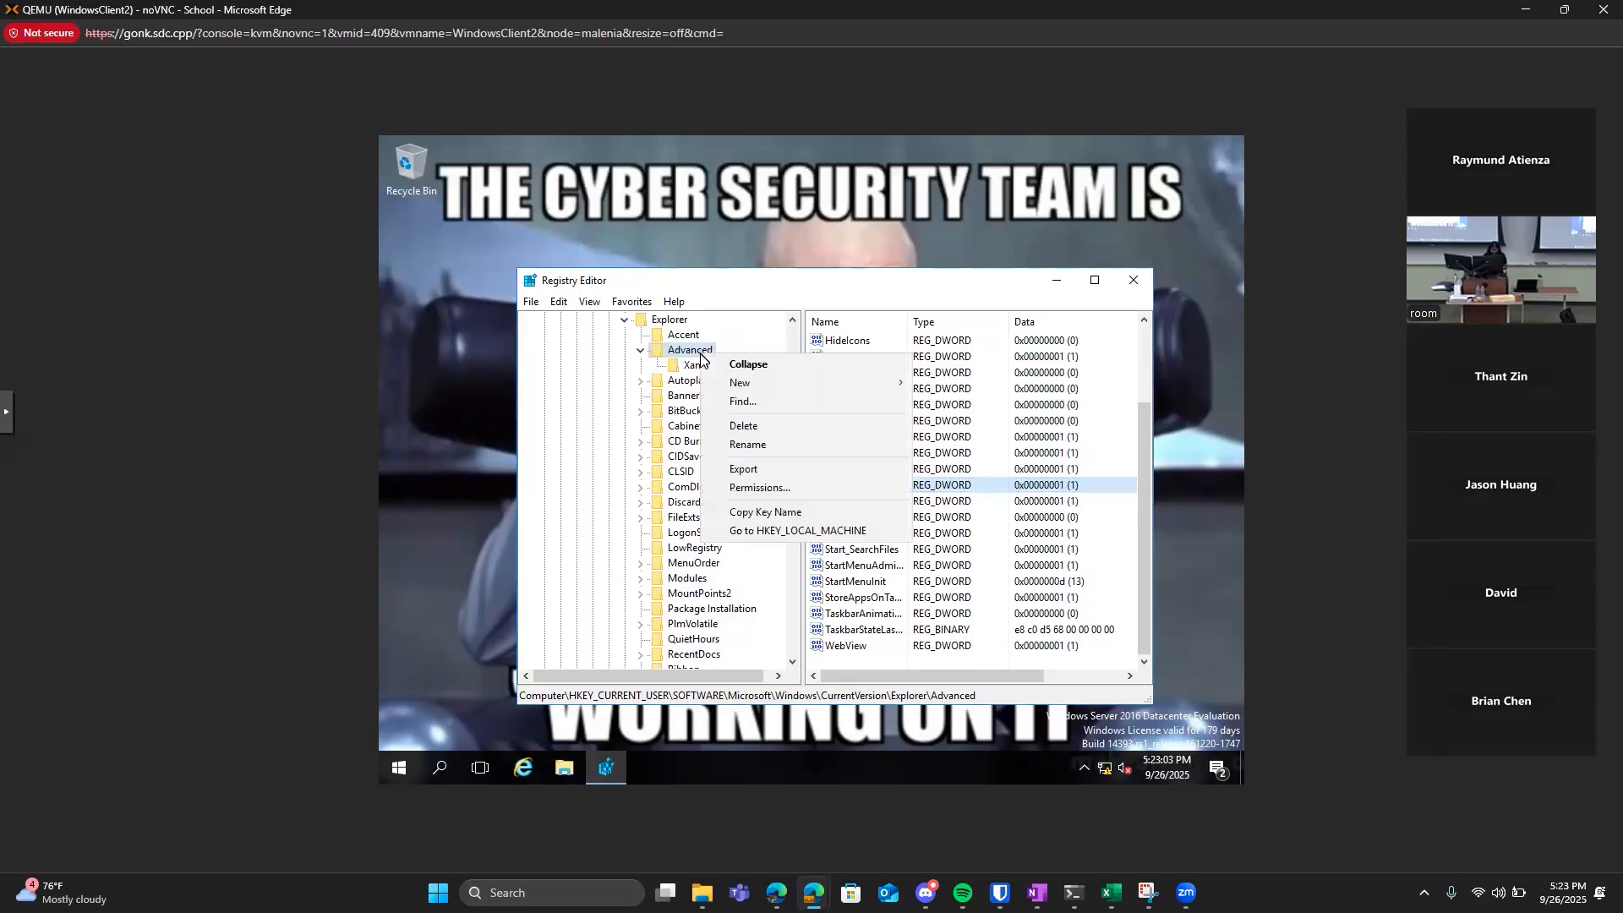
mouse_move(748, 385)
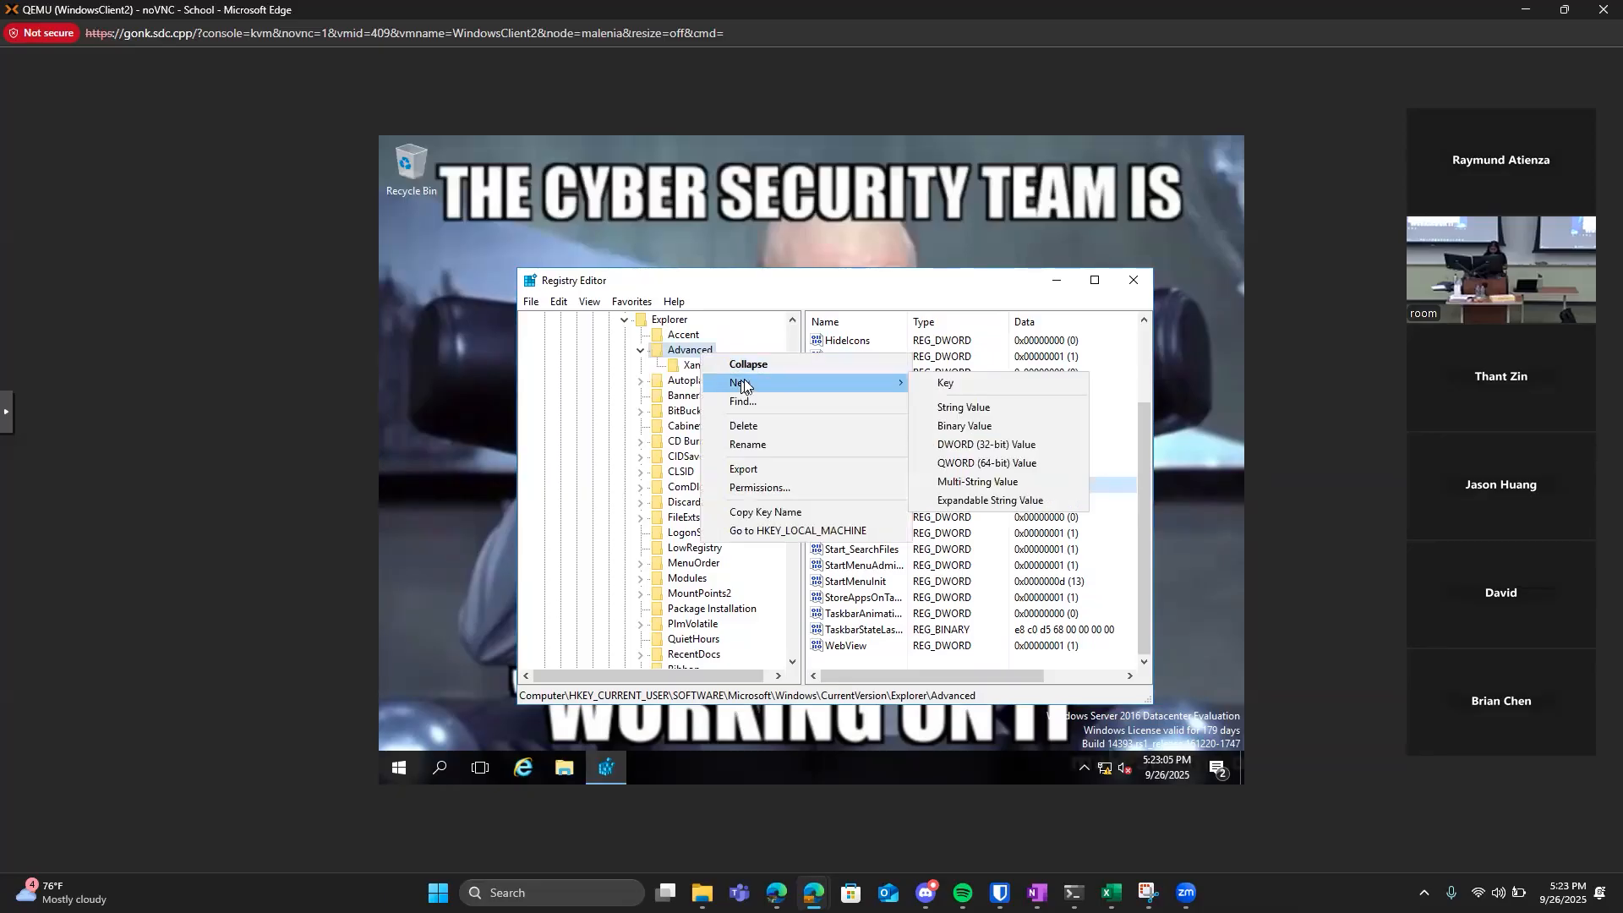
click(936, 448)
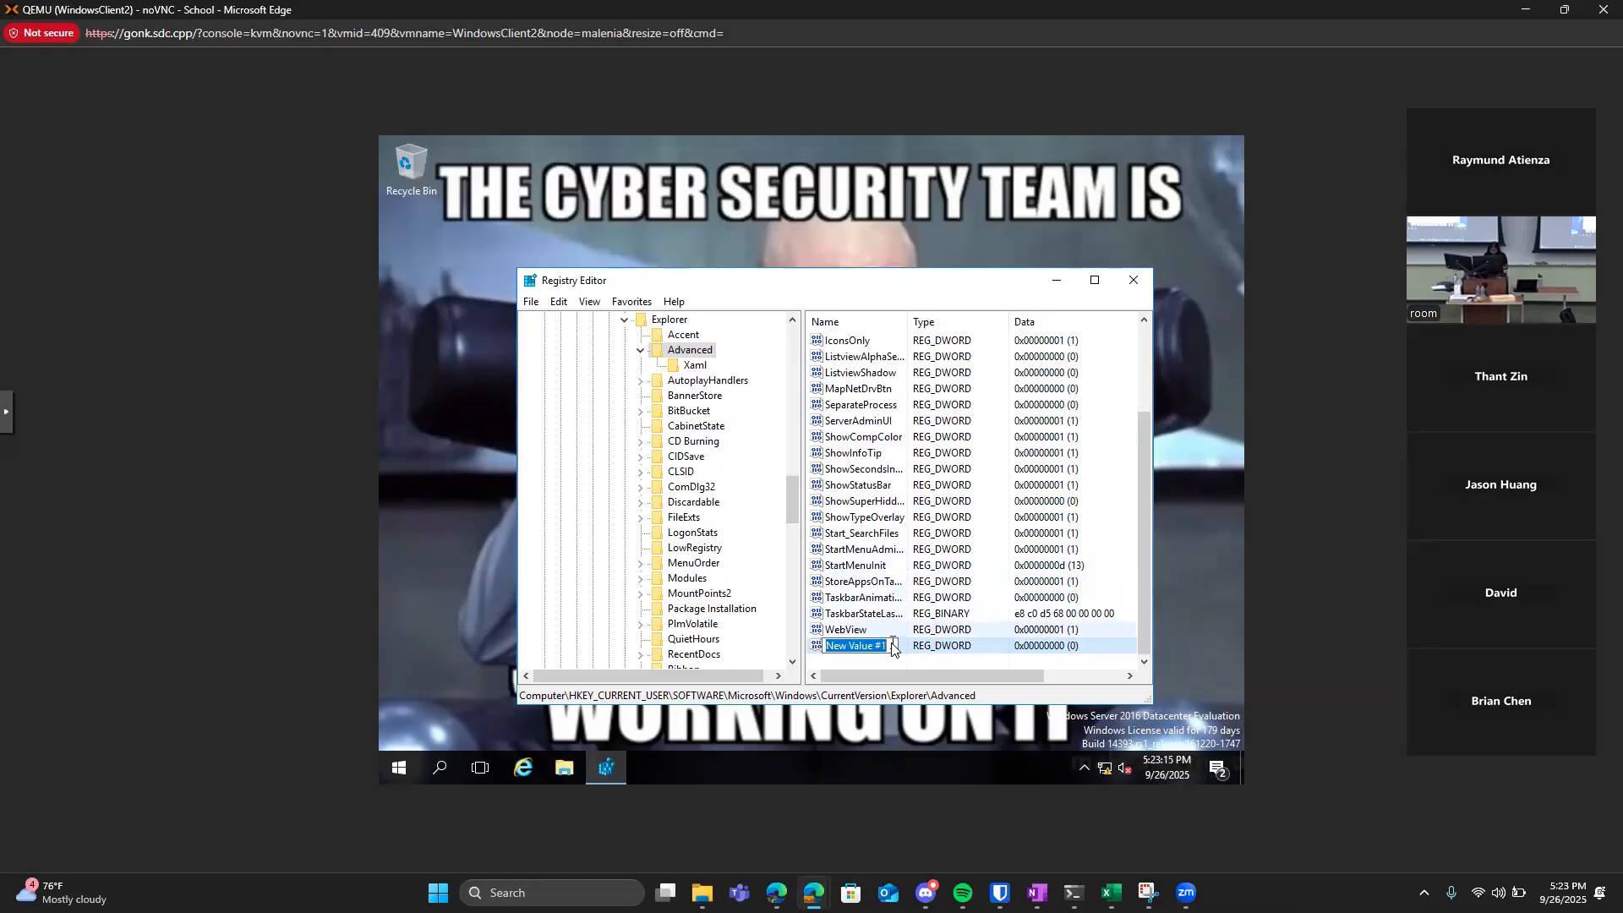
Try to name the new DWORD value ShowSecondsInSystemClock.
key(BackSpace)
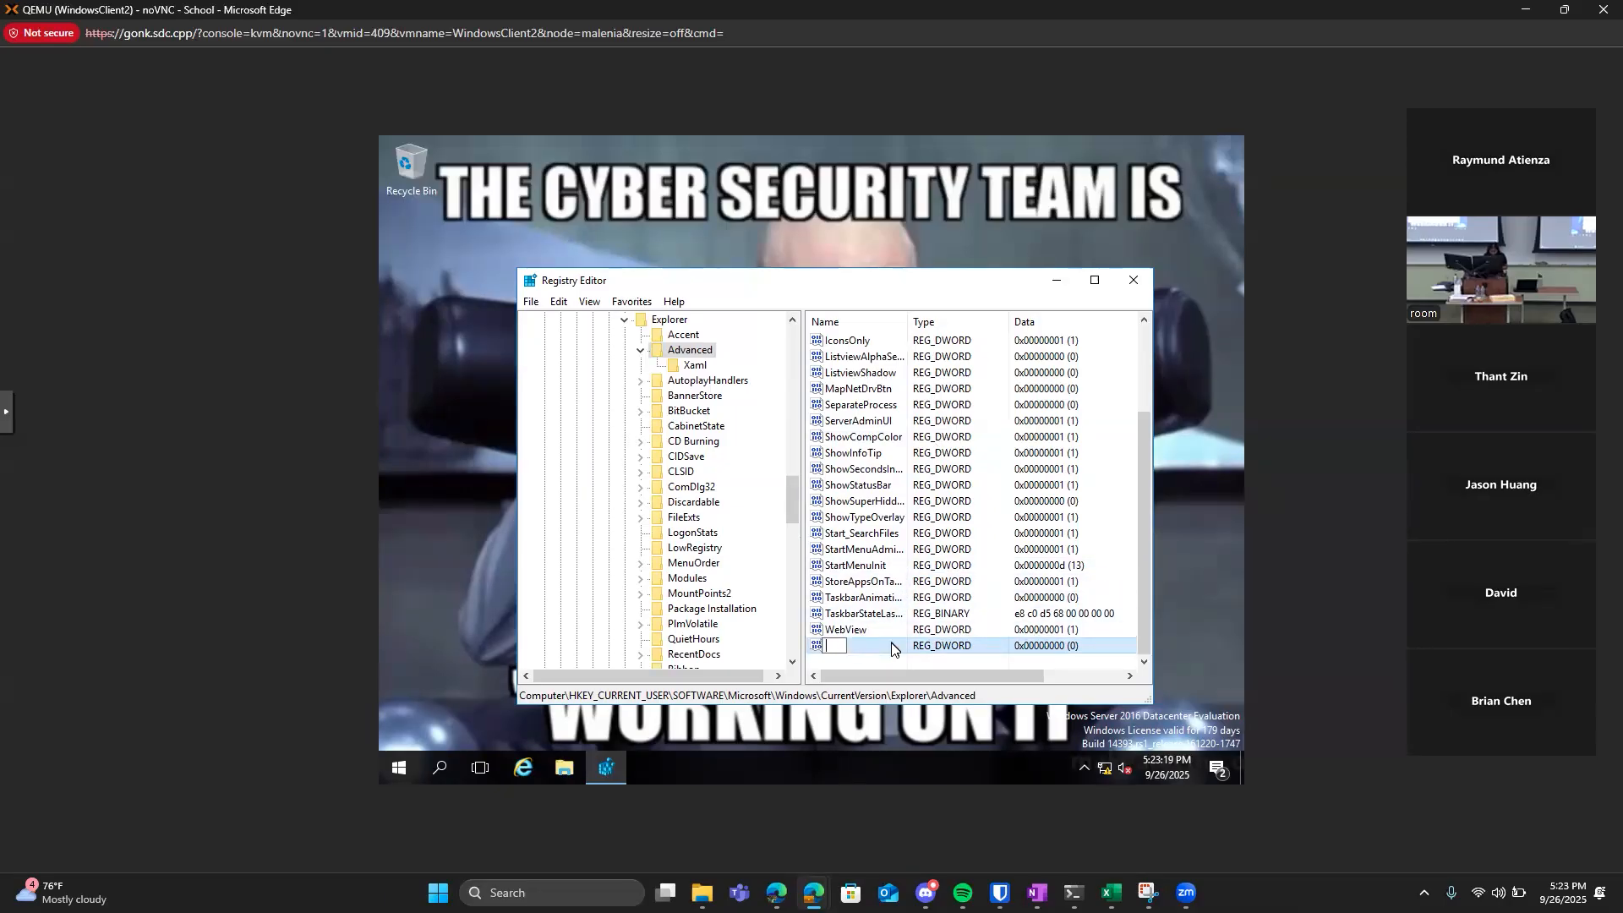
text(ShowSecondsInSystemClock)
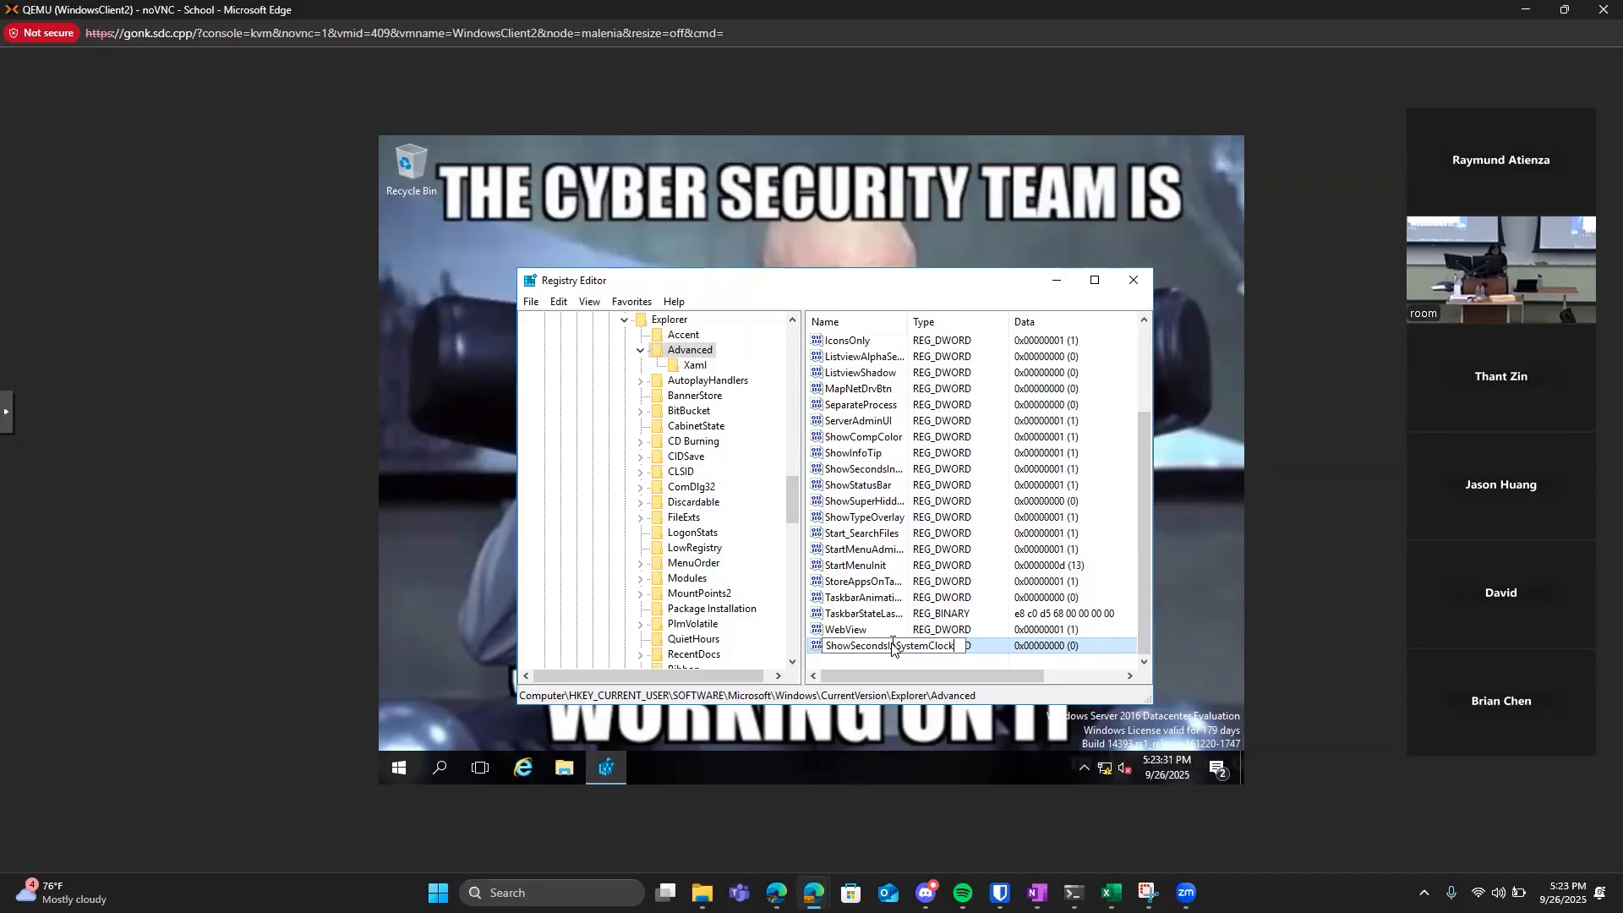
key(Return)
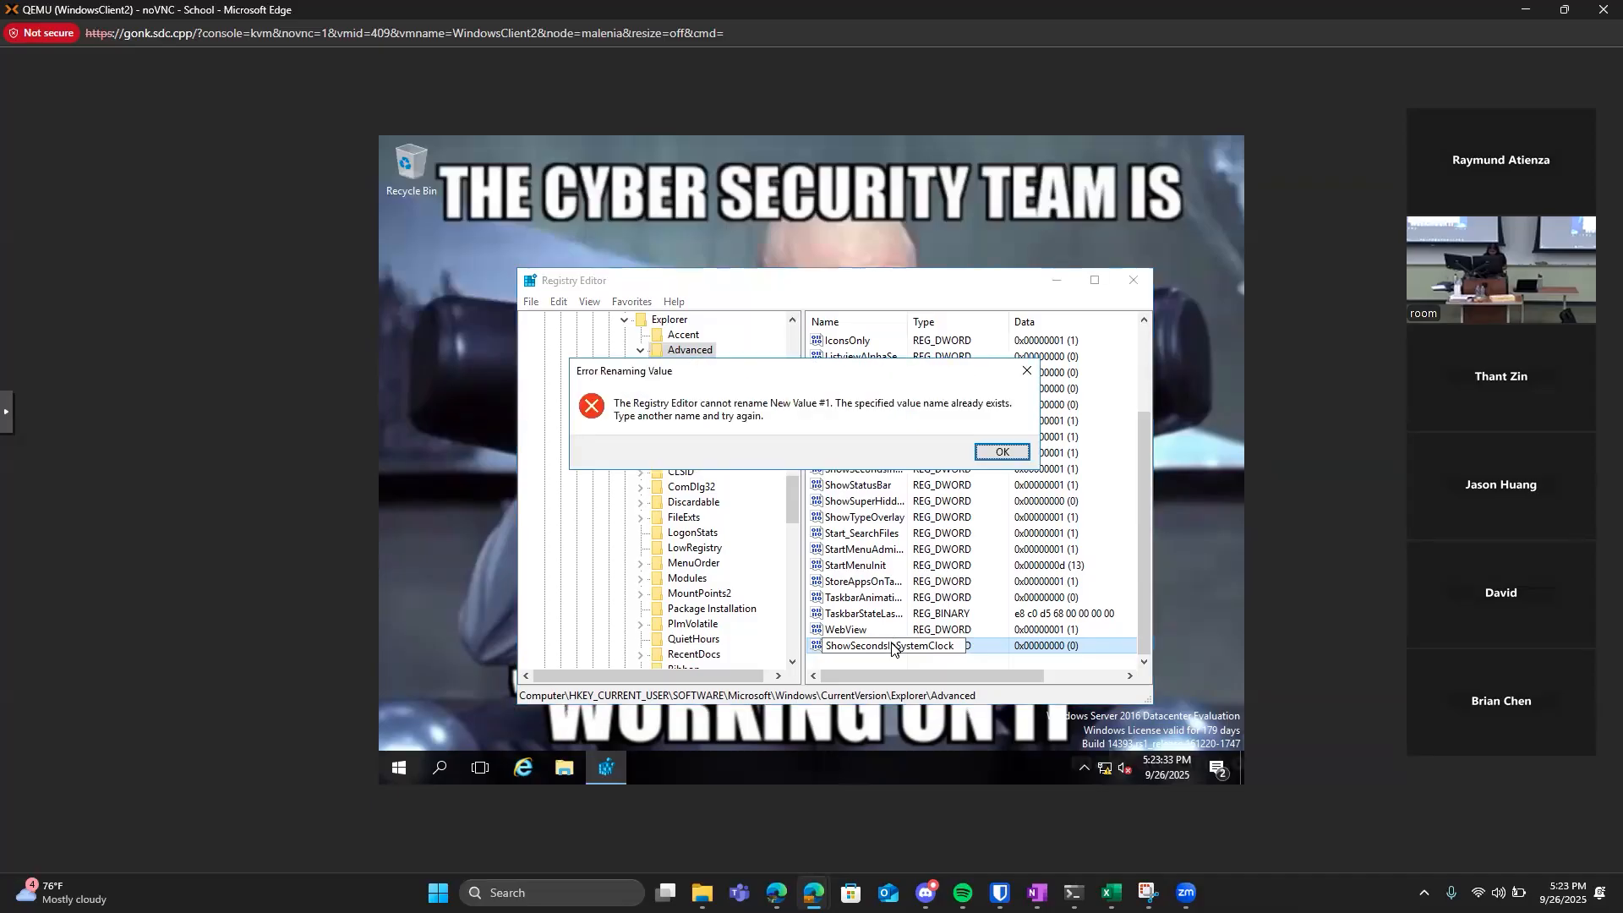
click(1003, 453)
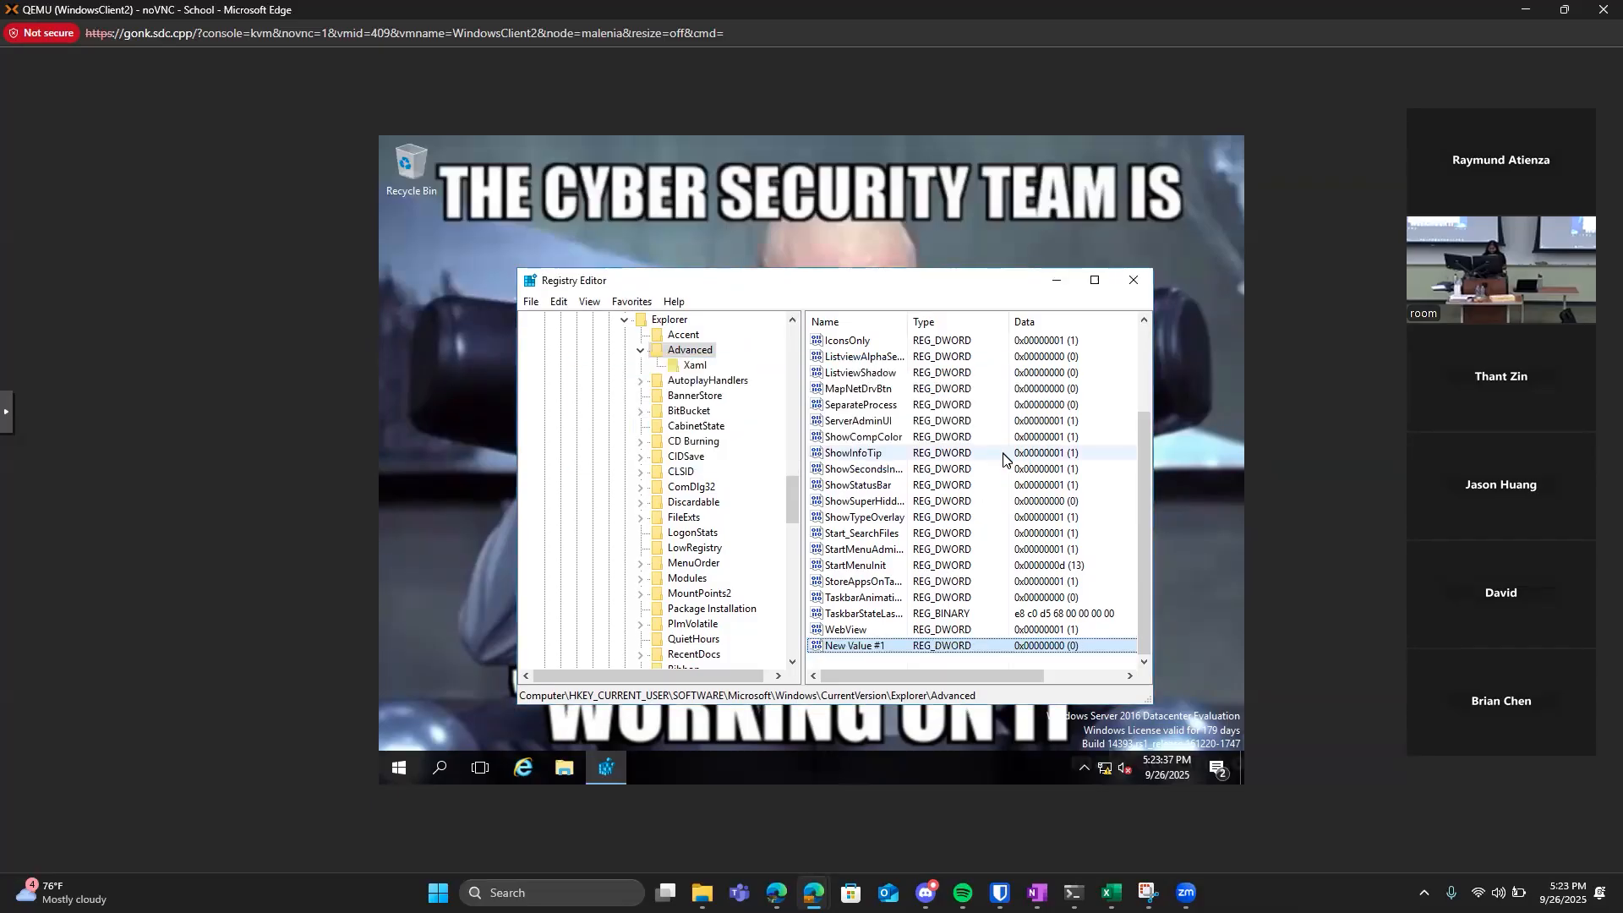
Open the existing ShowSecondsInSystemClock value, switch its base to Decimal and save it.
double_click(878, 470)
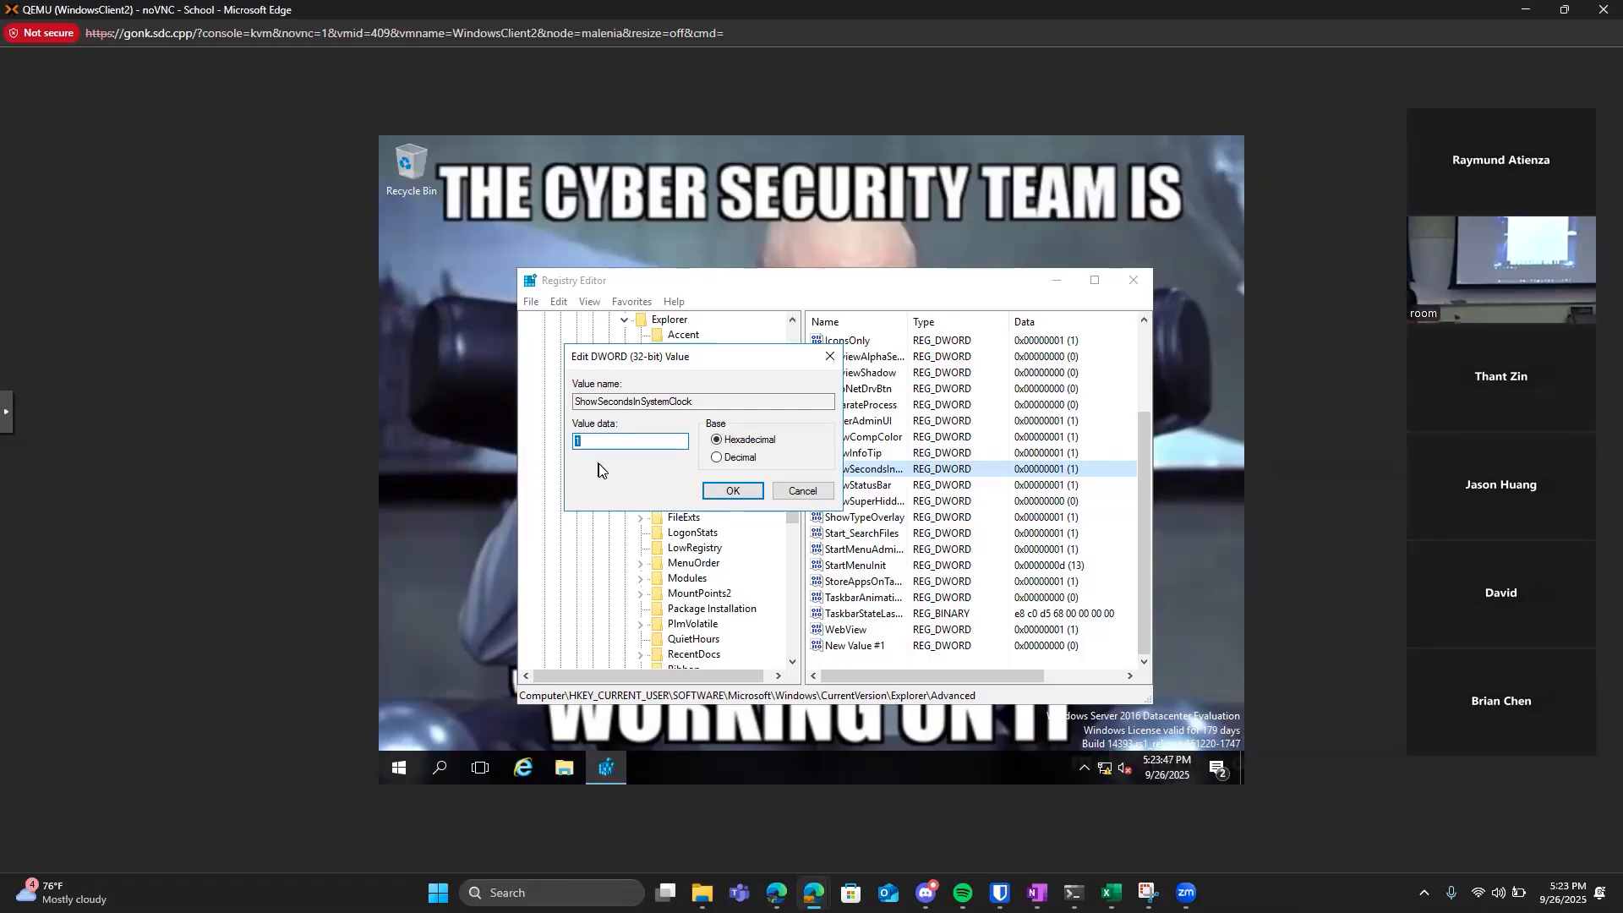
click(718, 458)
click(729, 492)
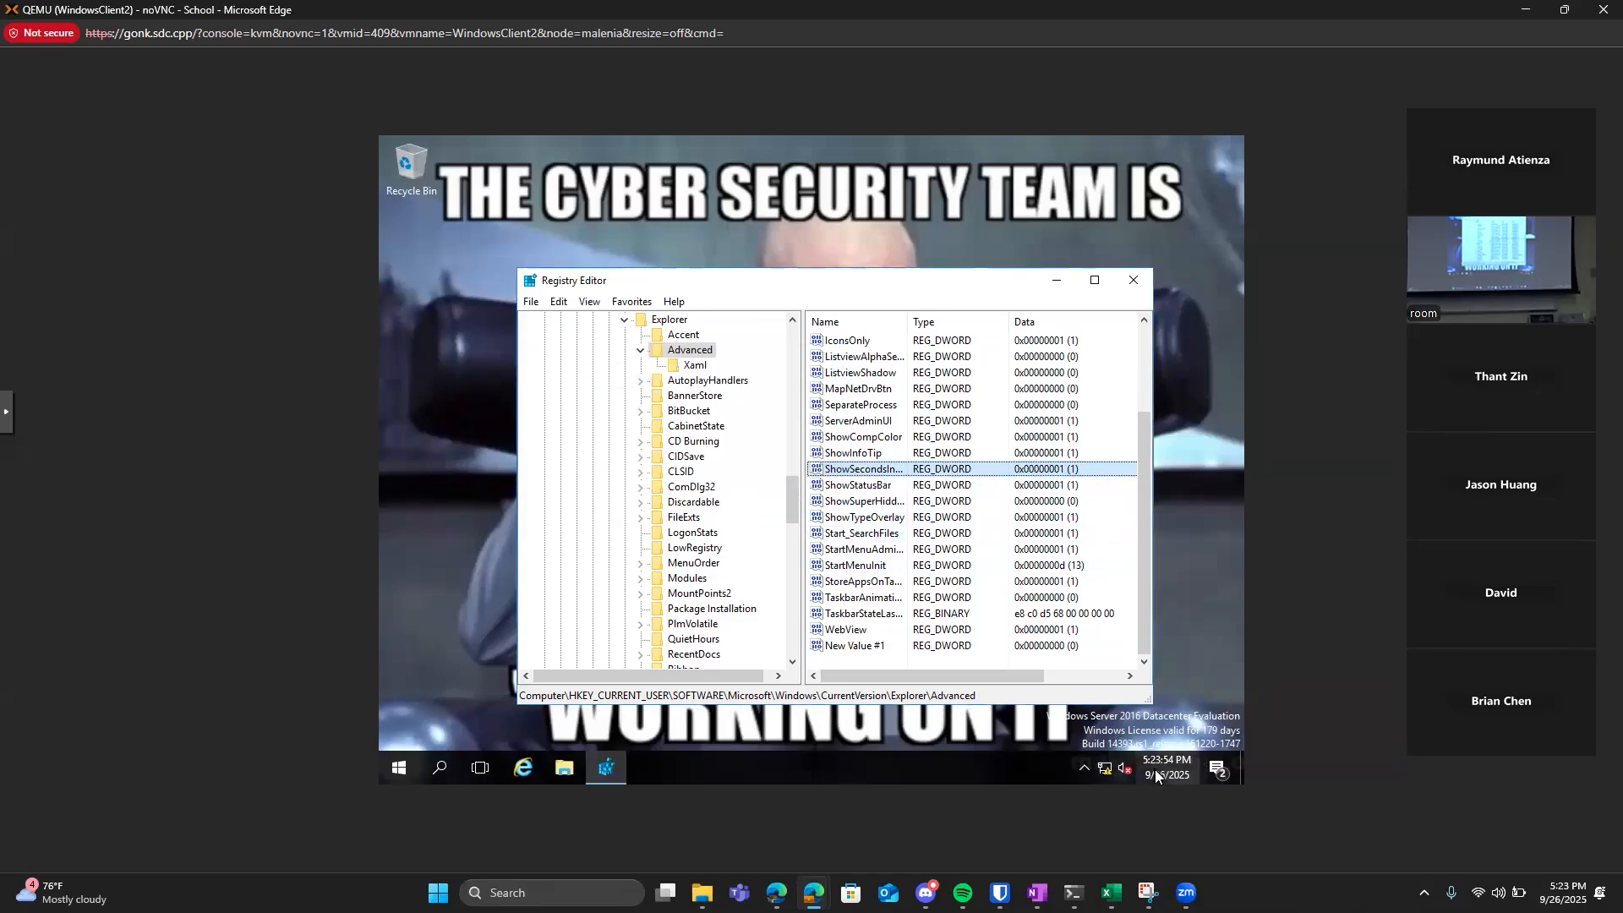
mouse_move(1154, 775)
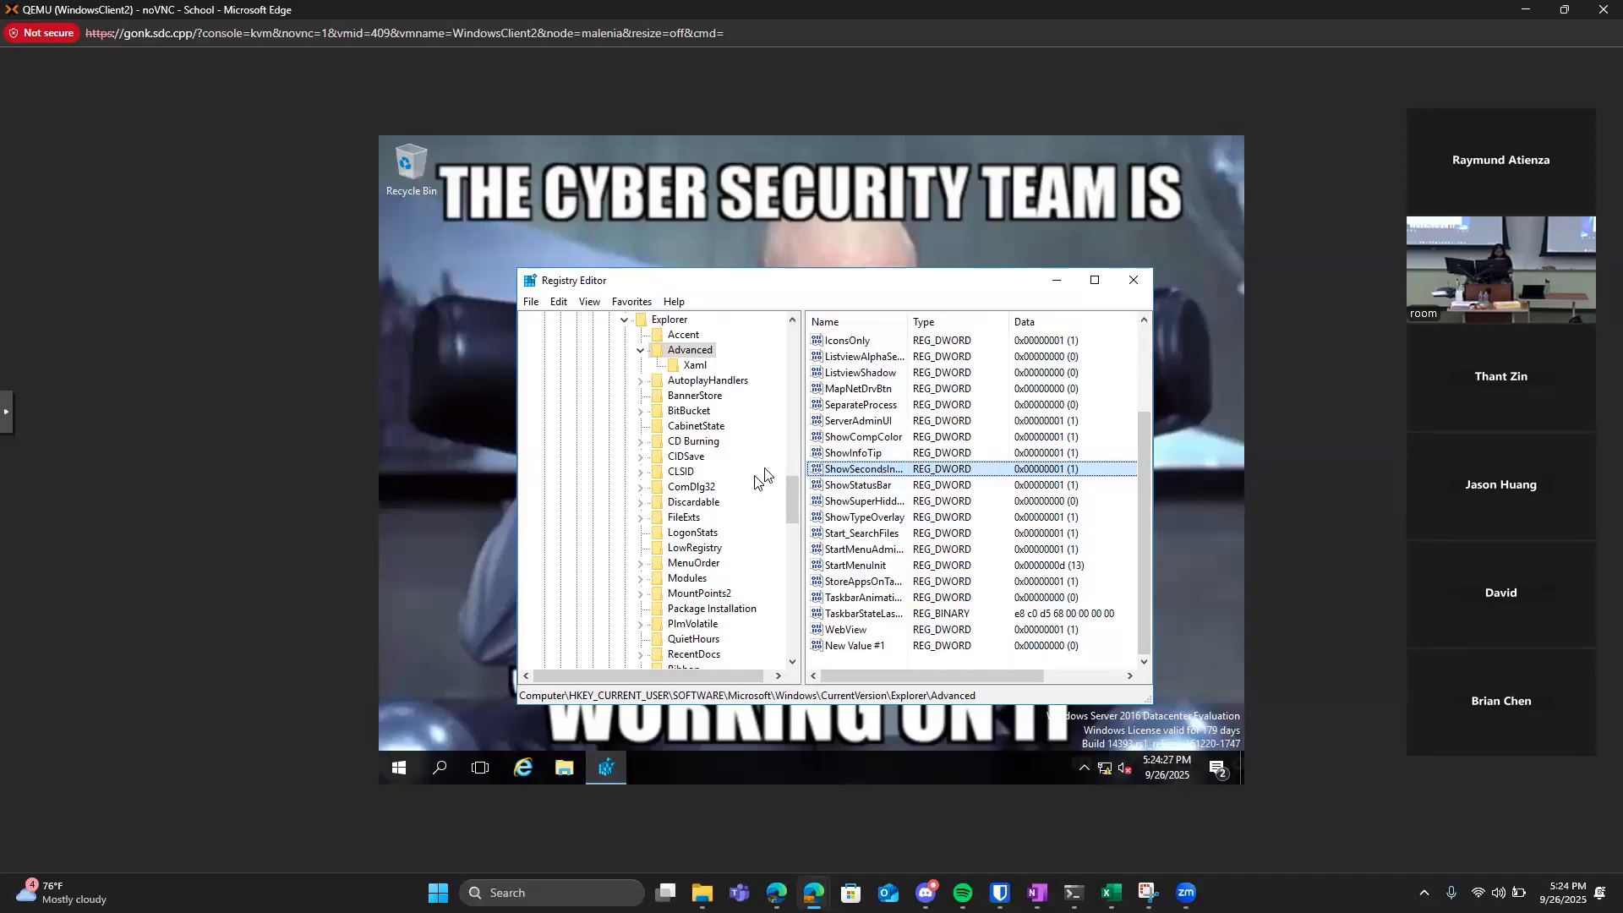
Open an administrator Command Prompt and ping 8.8.8.8.
right_click(406, 771)
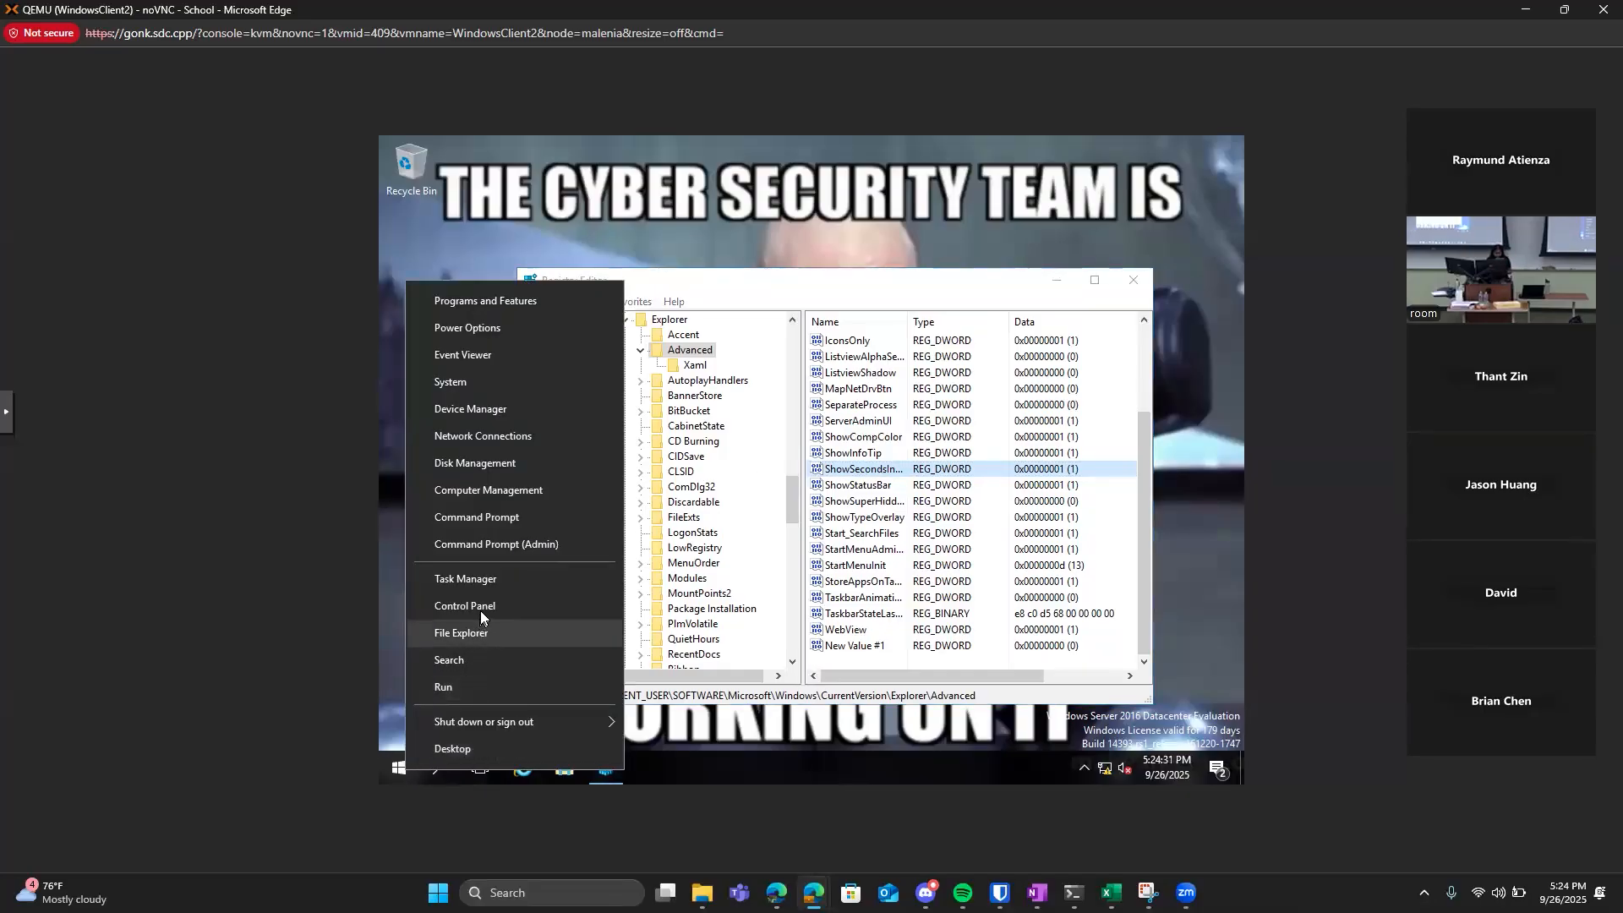
click(507, 545)
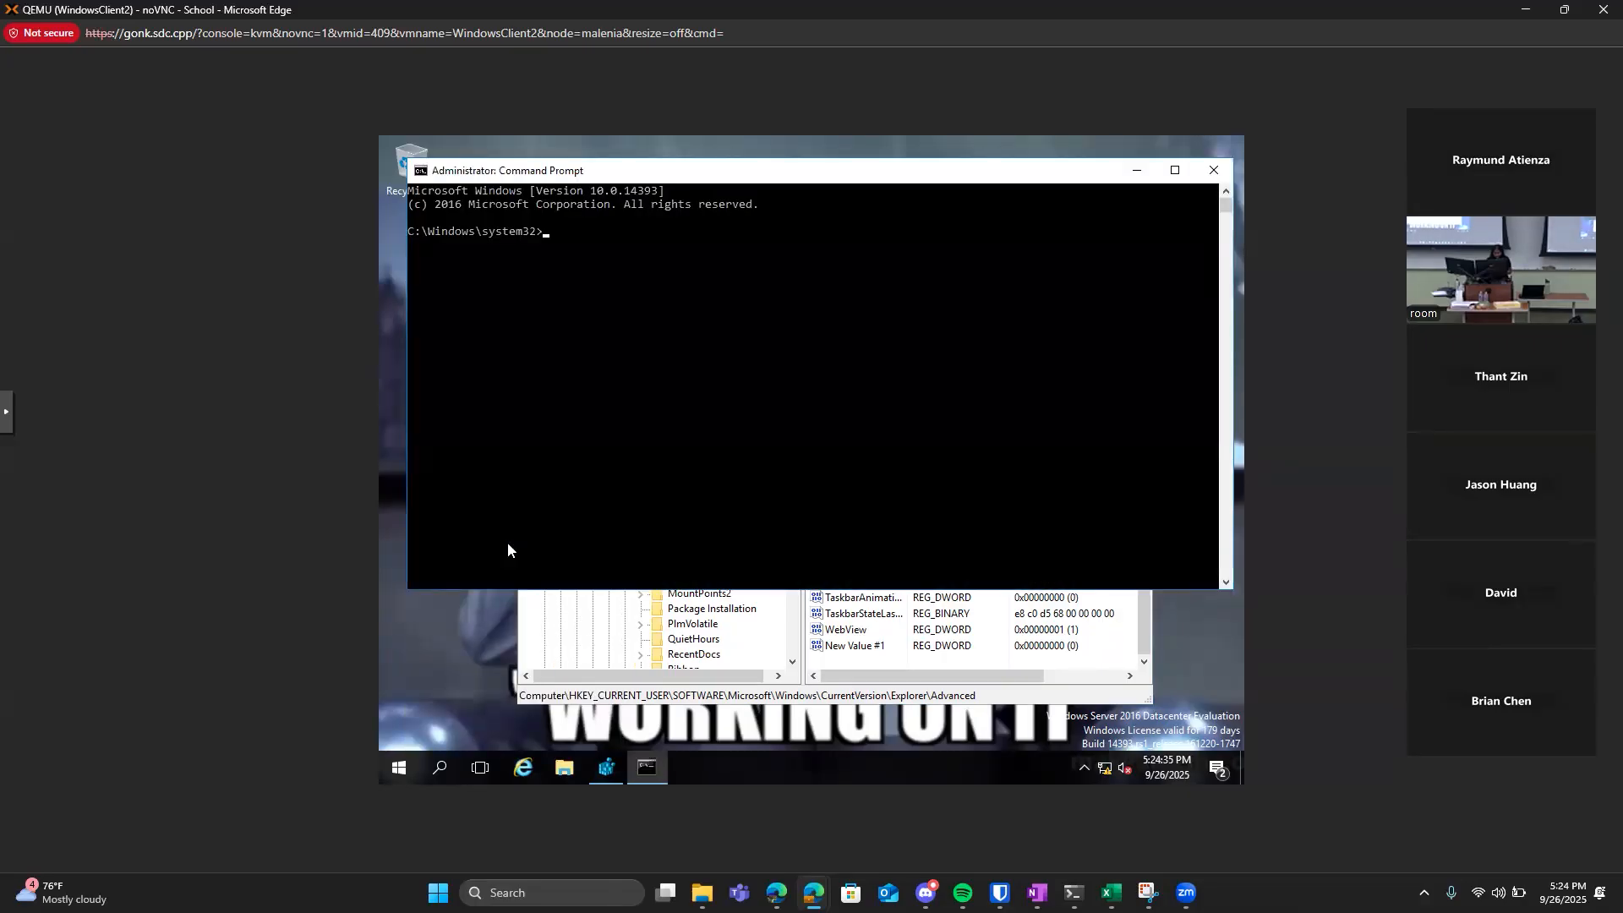
text(ping 8.8.8.8)
key(Return)
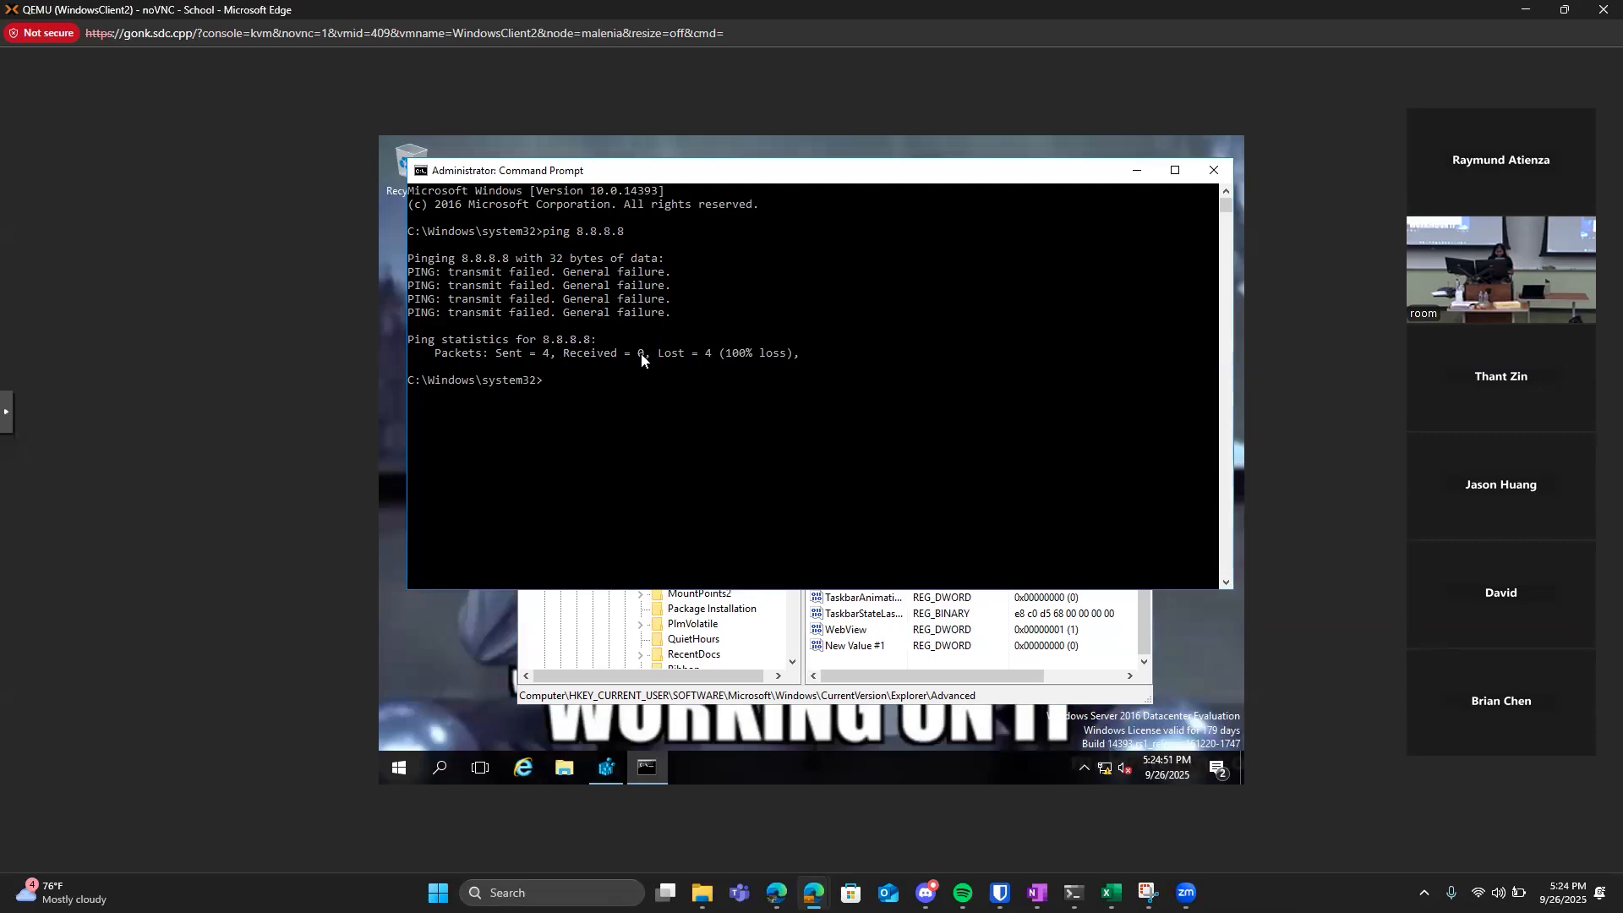
Search Windows for wf.msc and open Windows Firewall with Advanced Security.
click(442, 768)
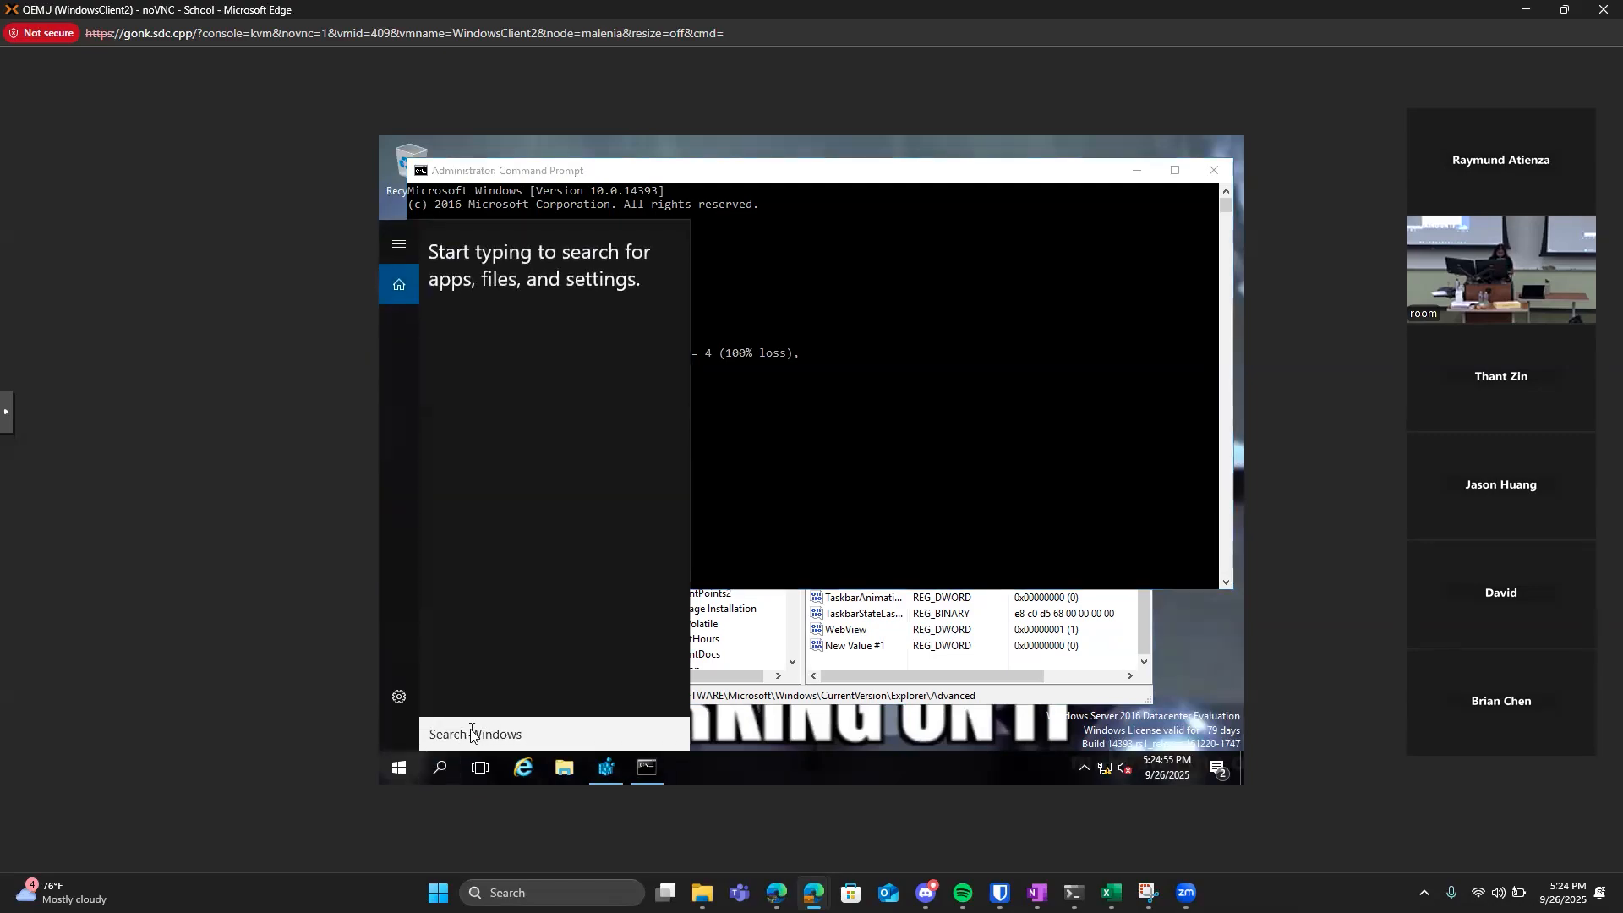
text(w)
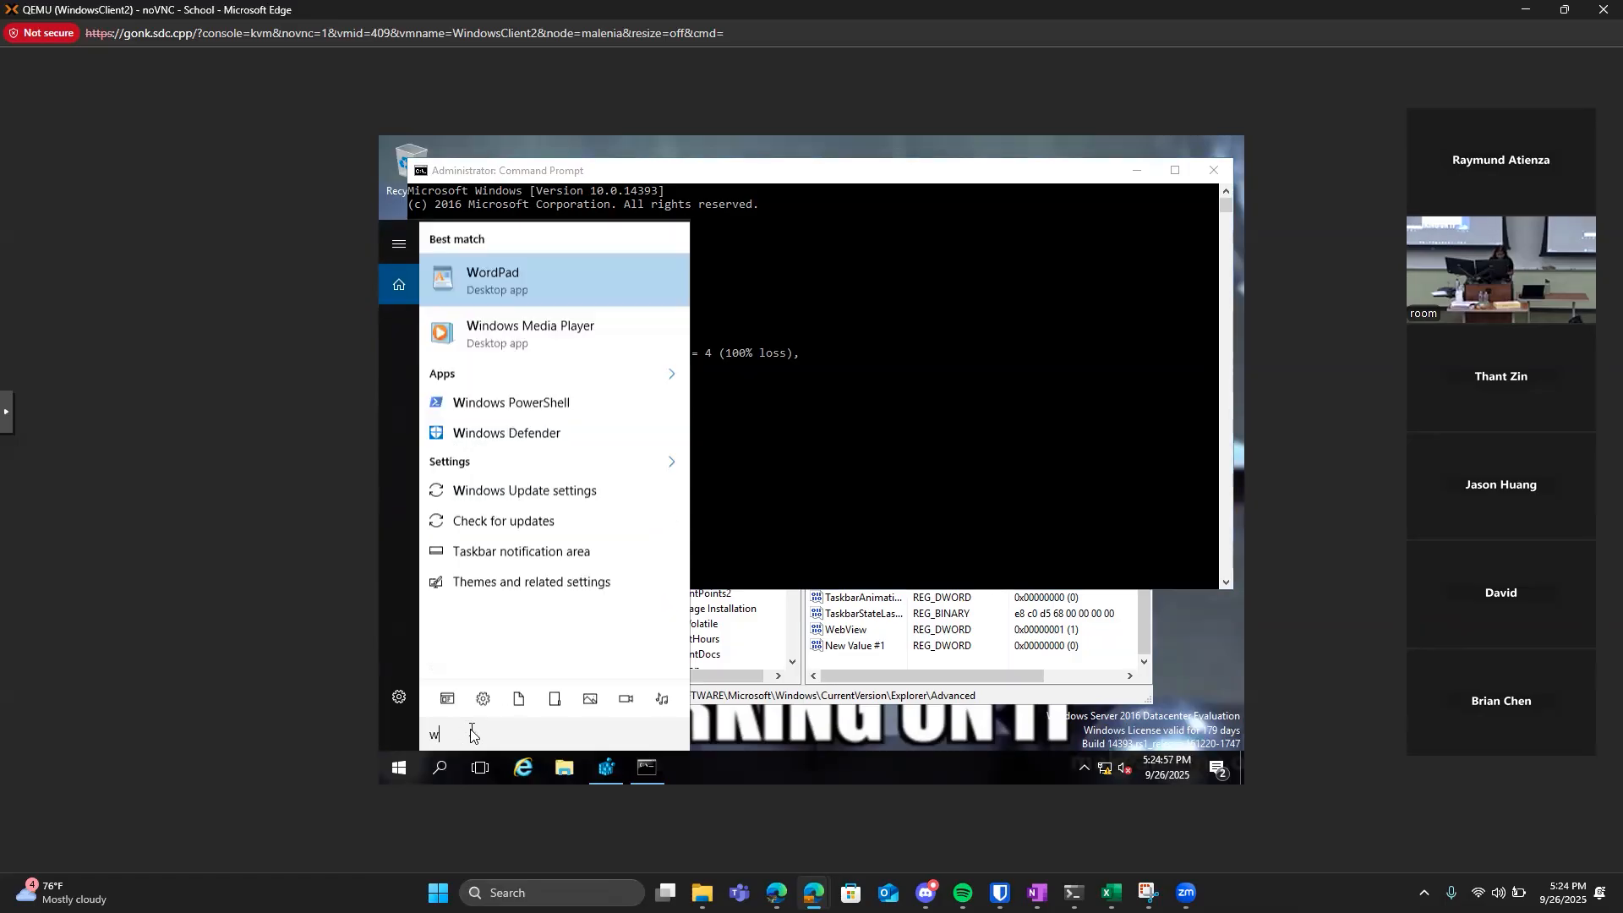
text(f.msc)
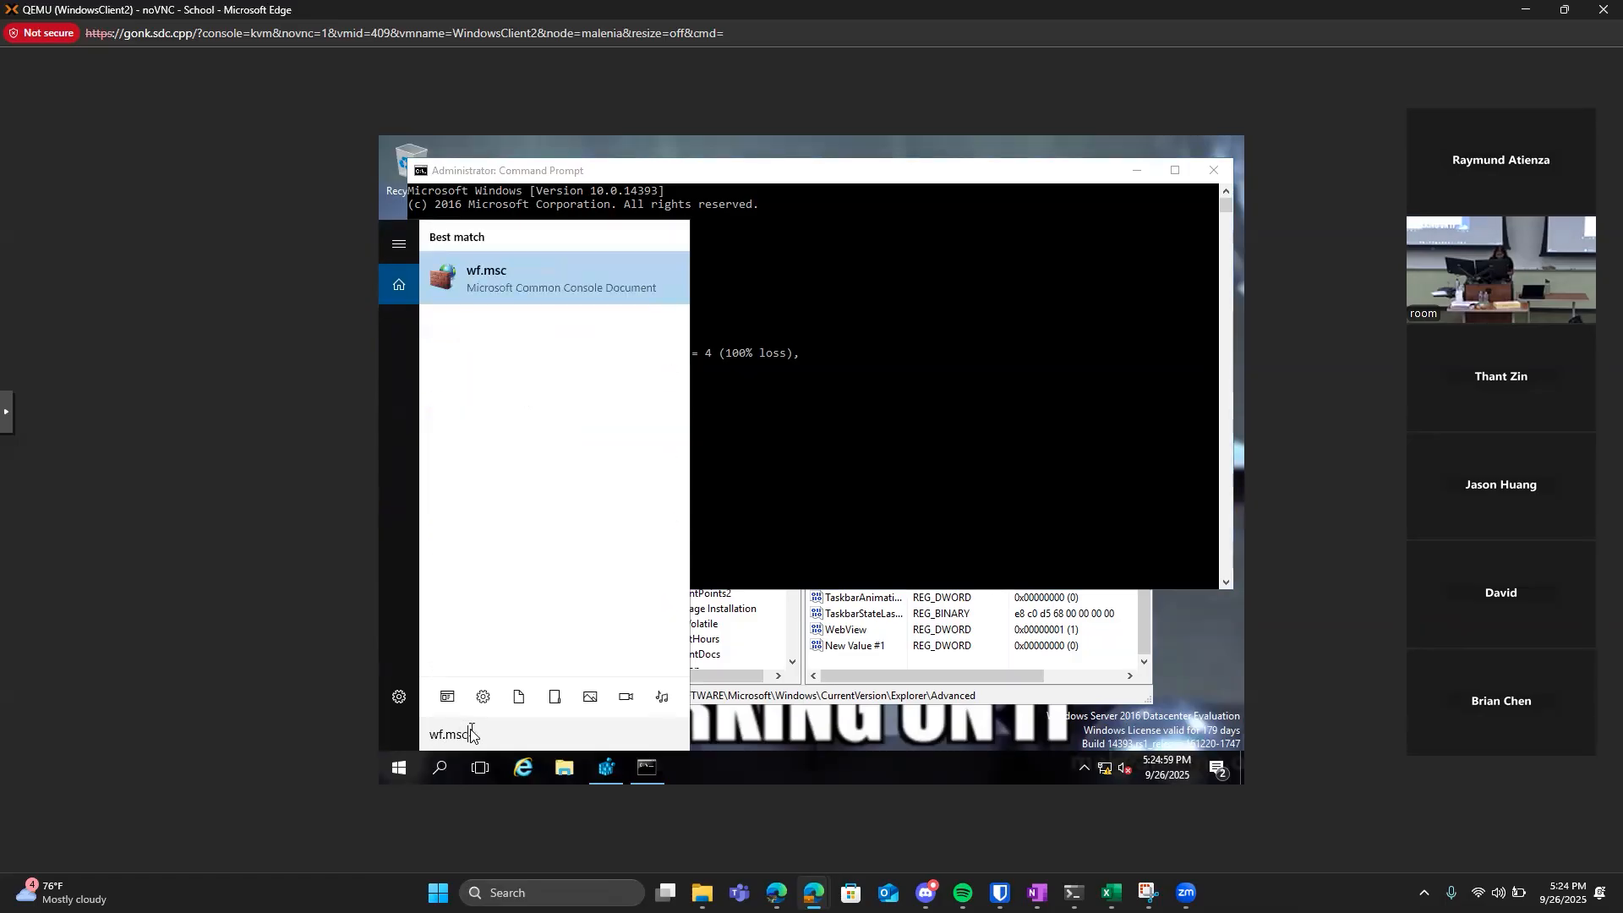
key(Return)
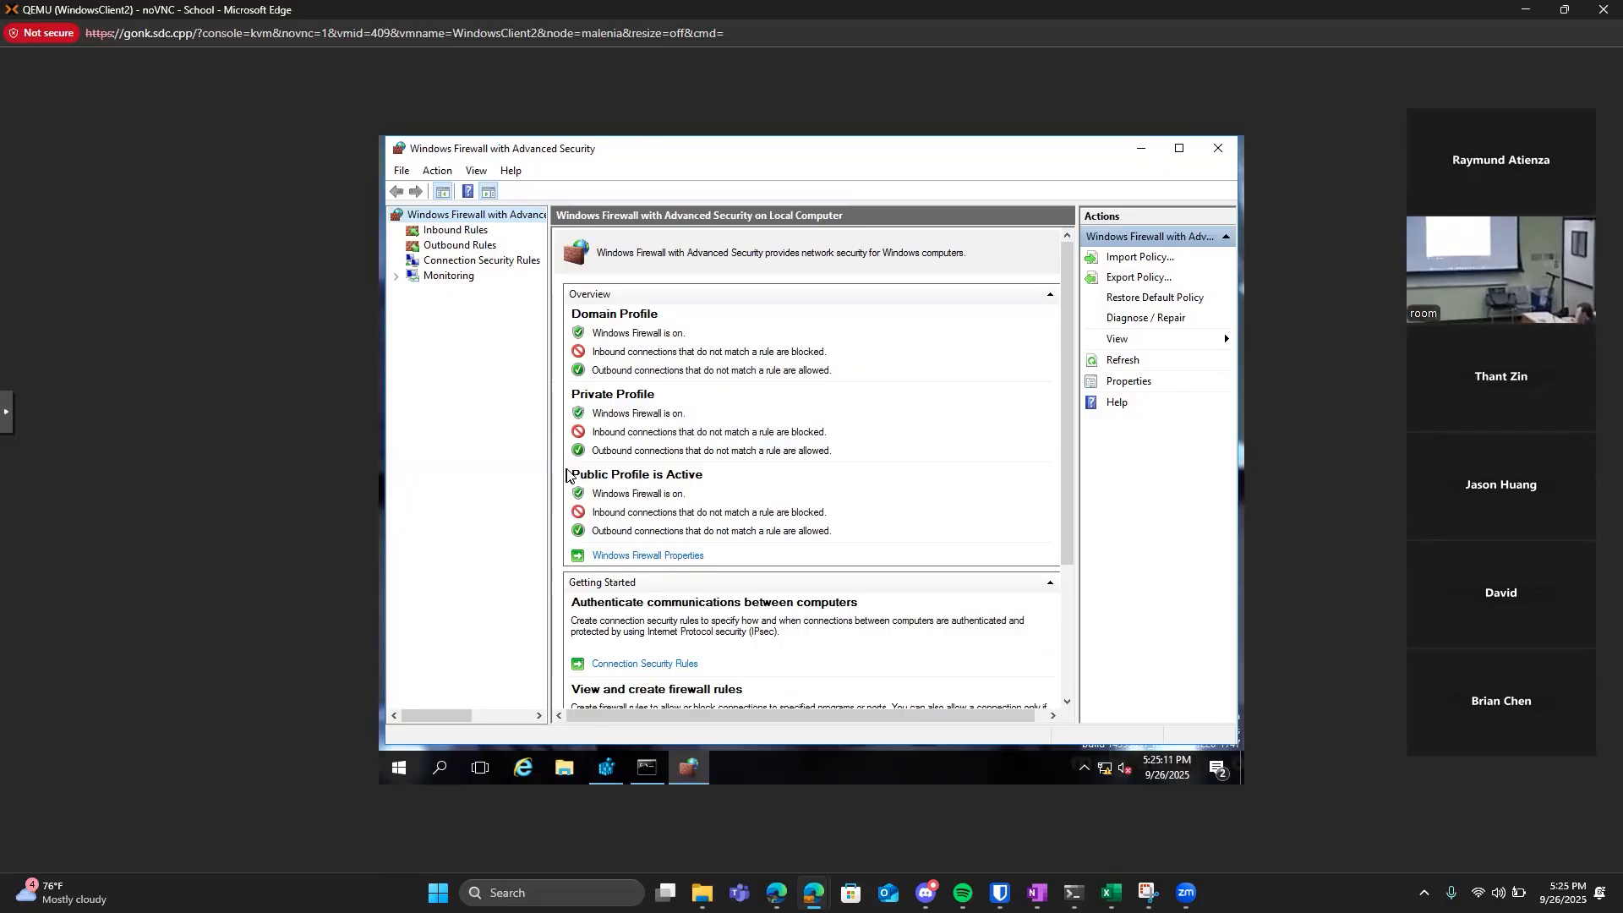
Start a new outbound firewall rule, choose the Custom rule type and continue to the Program page.
click(489, 246)
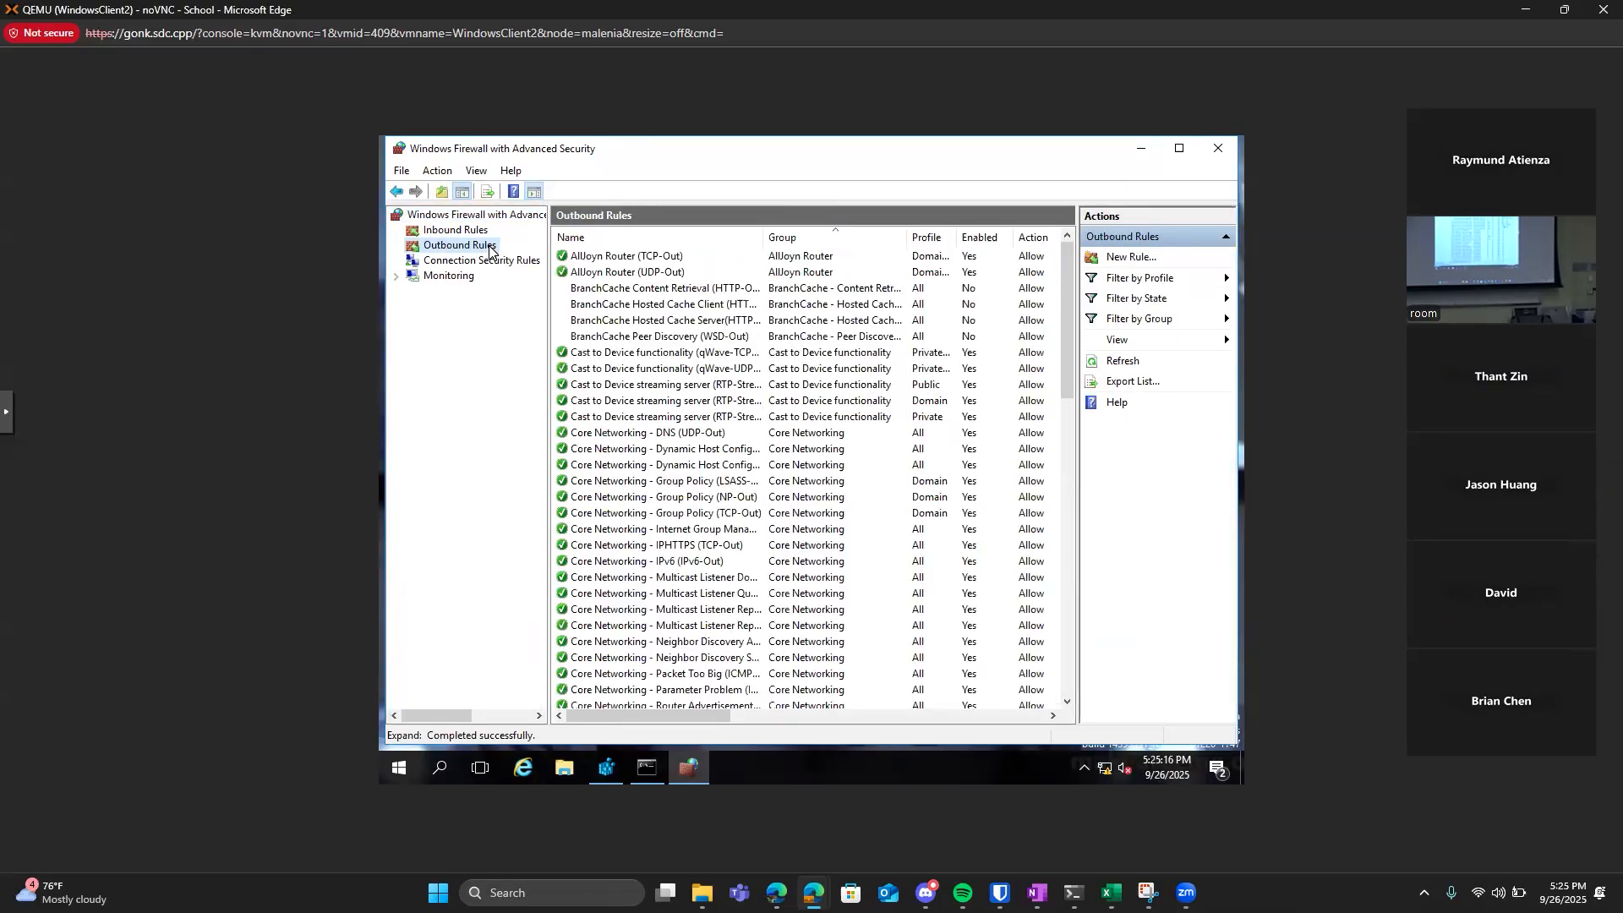
click(1098, 262)
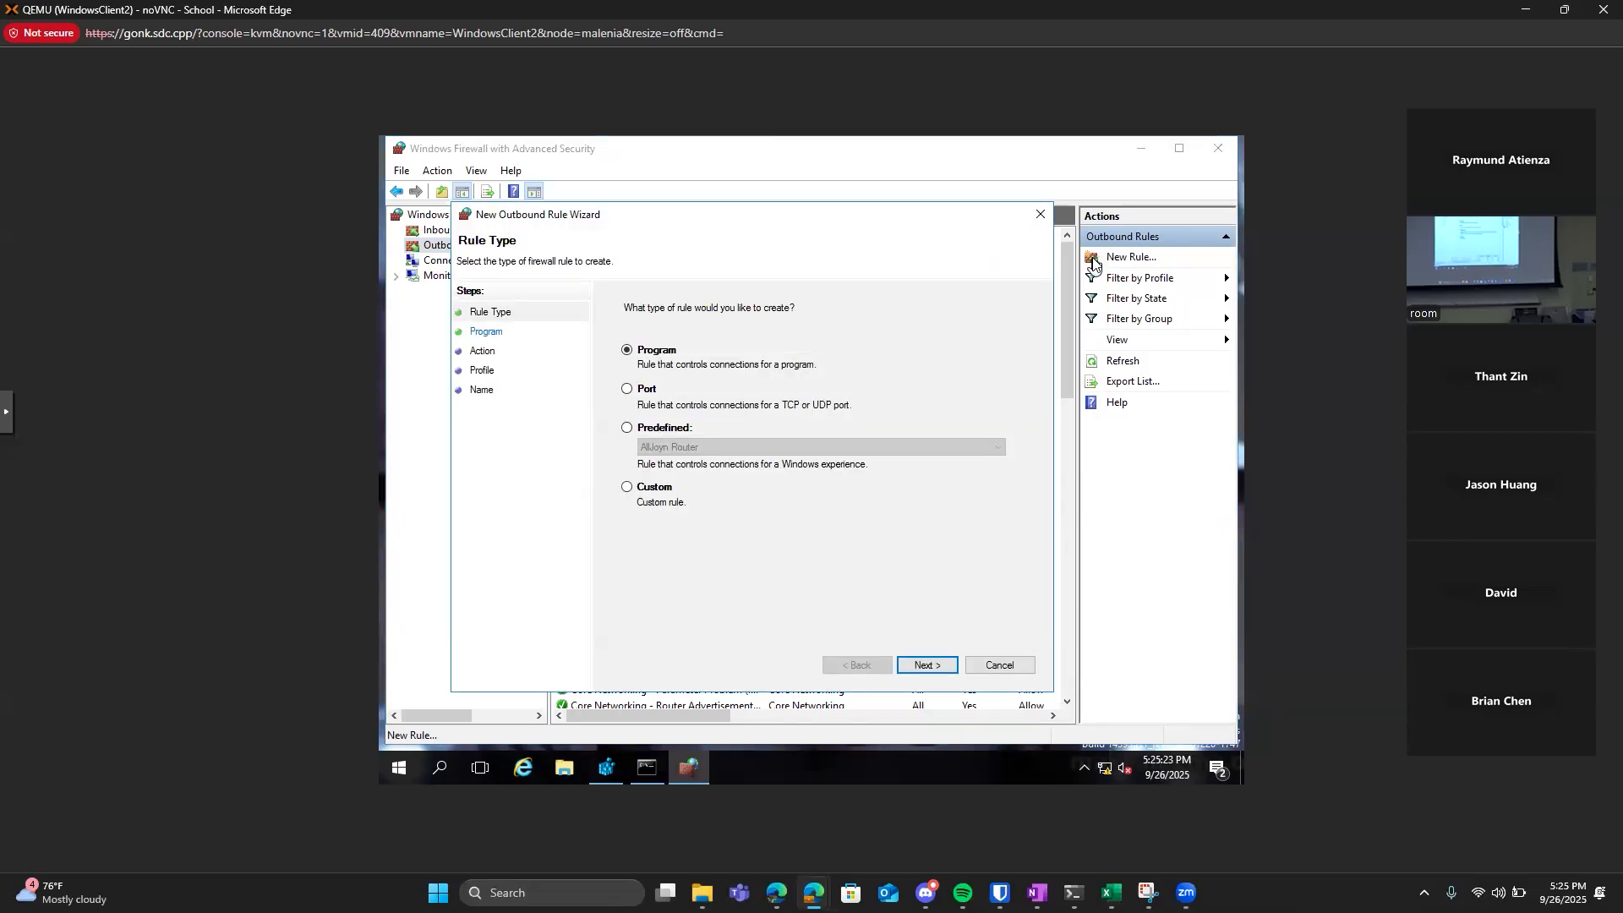
click(646, 490)
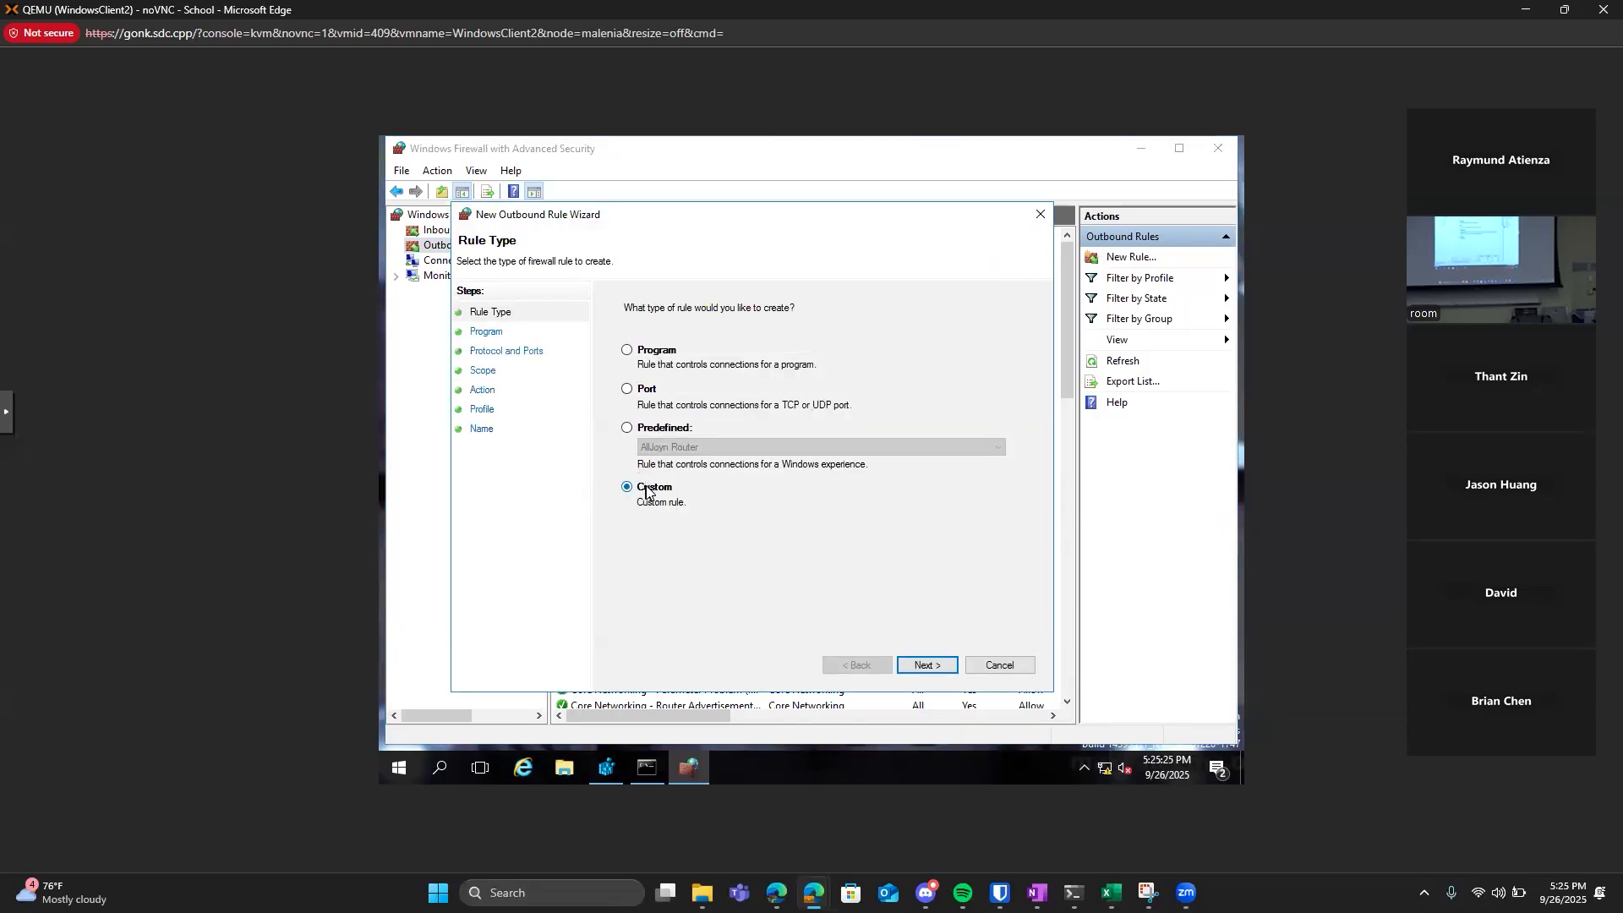
click(913, 666)
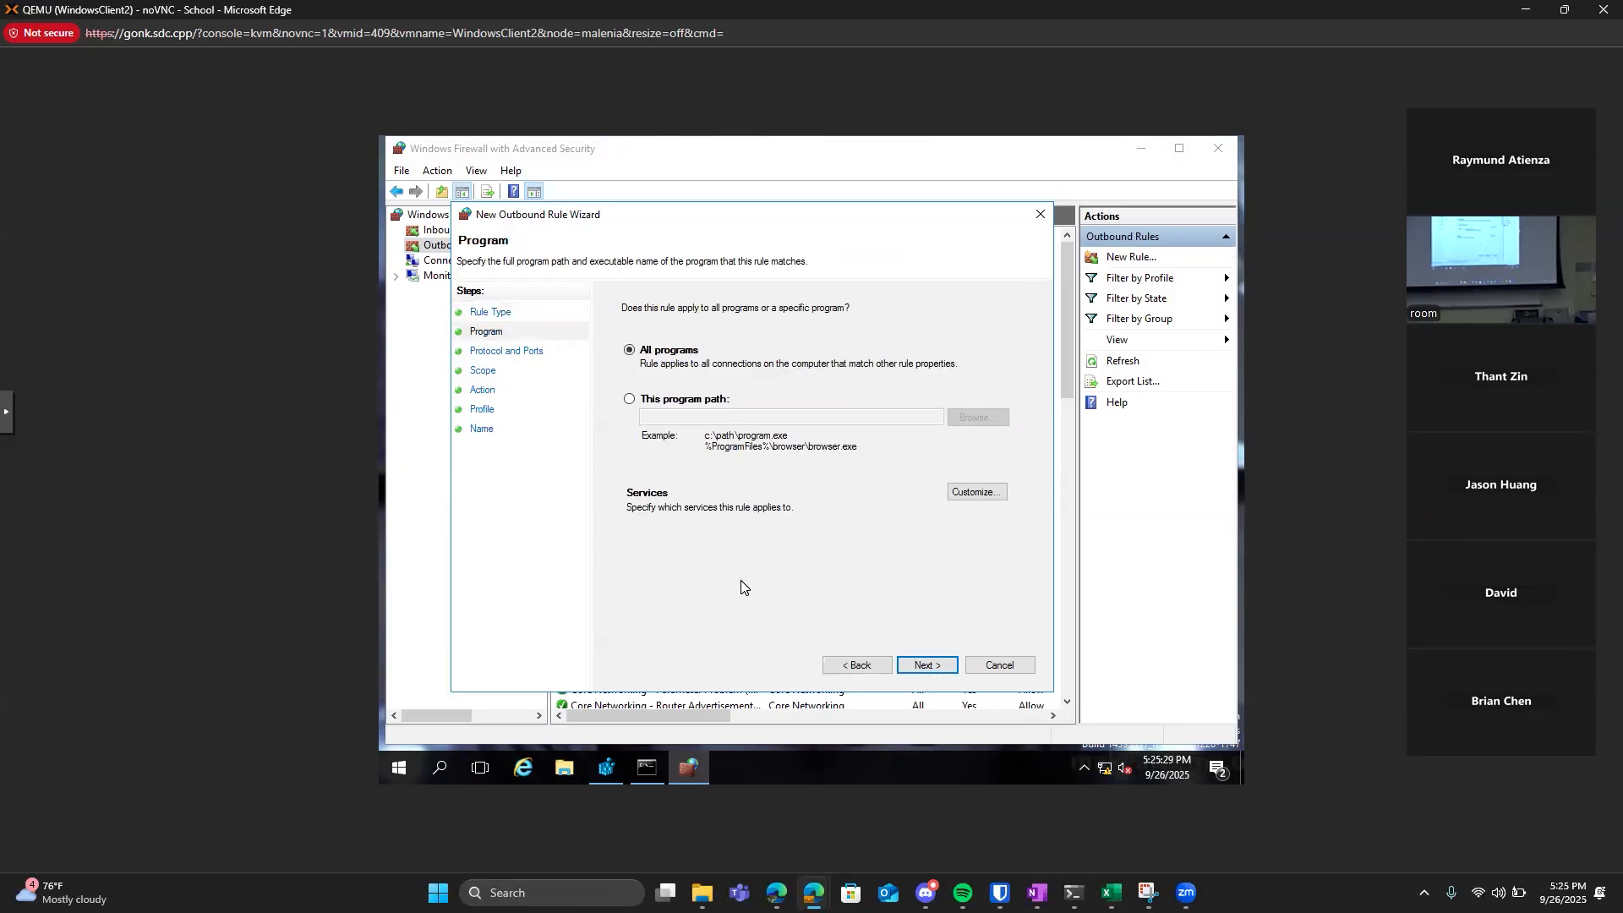
Apply the outbound rule to all programs, set its protocol type to ICMPv4 and continue to the Scope page.
click(924, 666)
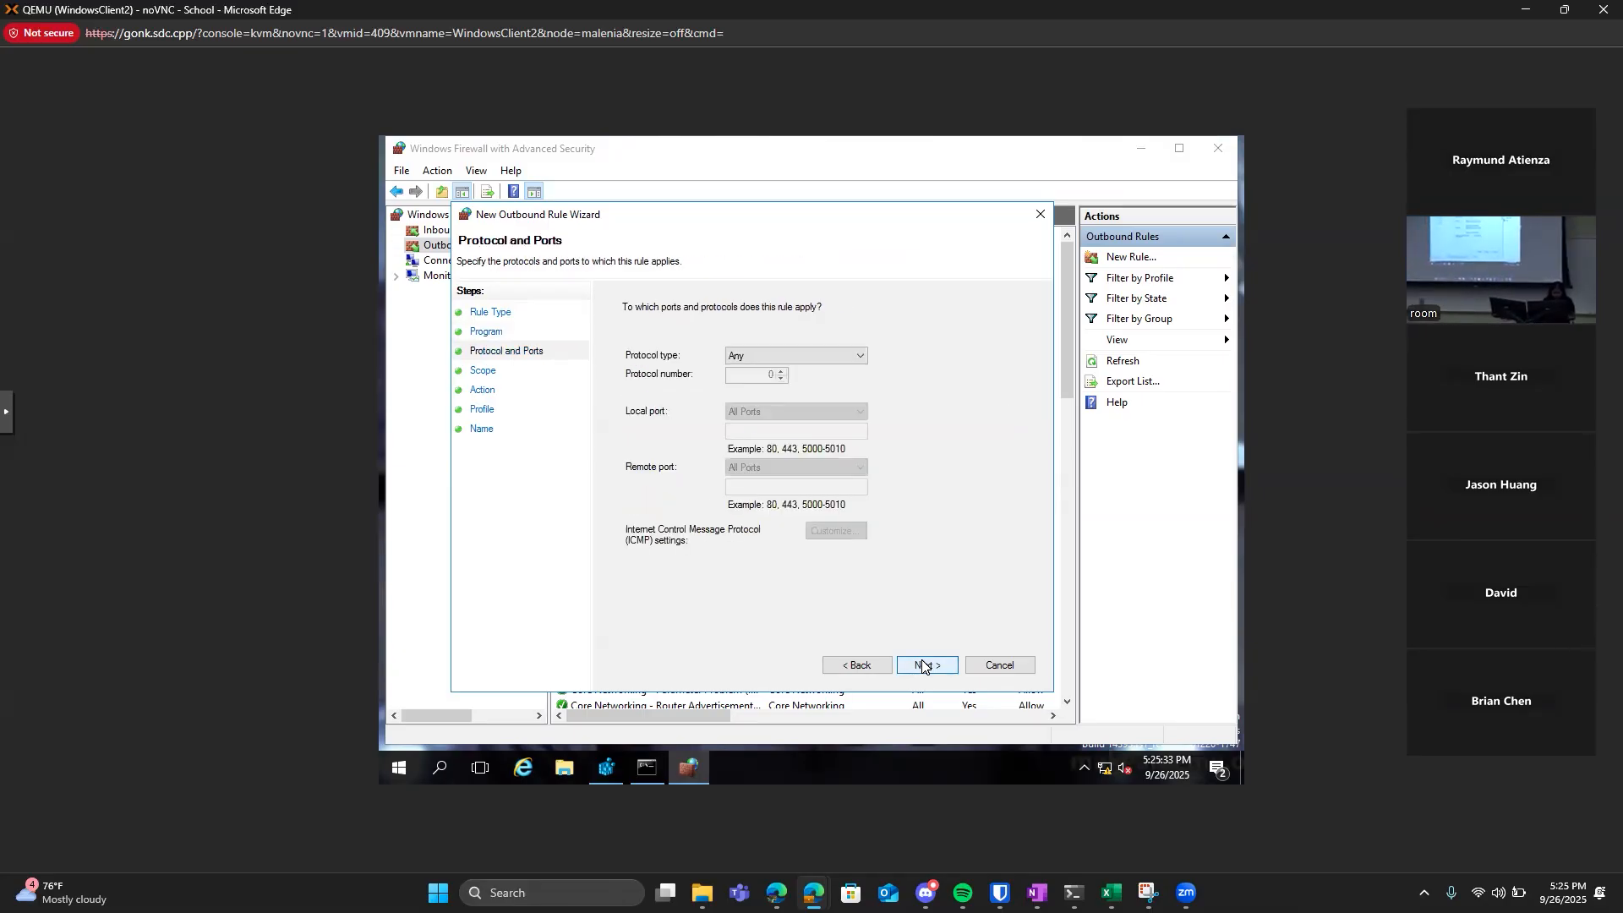
click(830, 364)
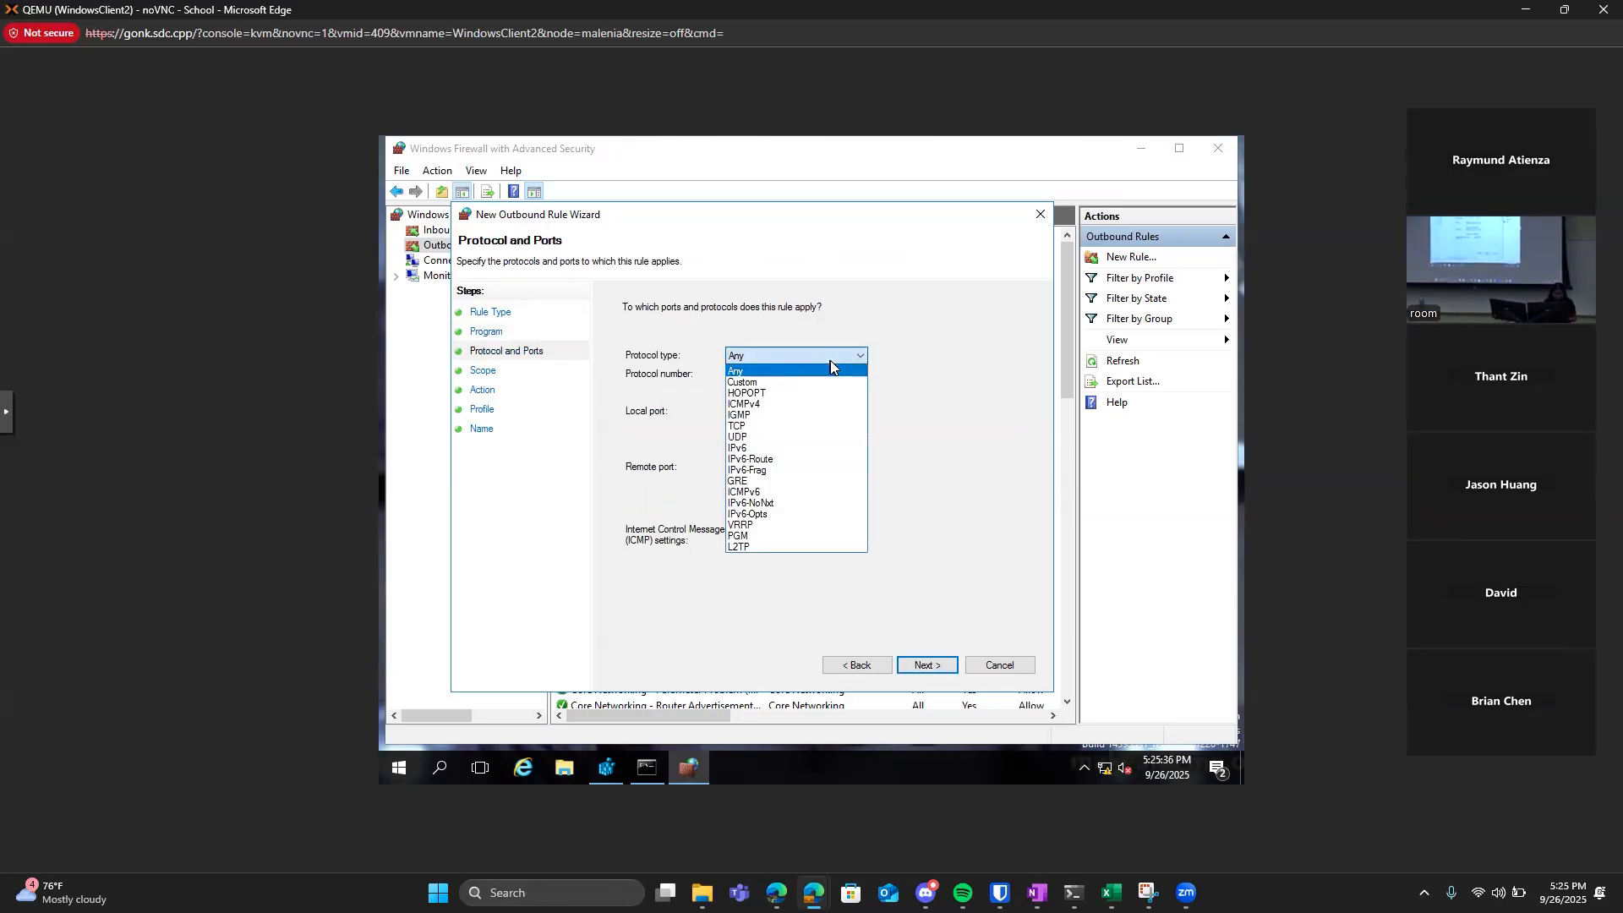
click(805, 406)
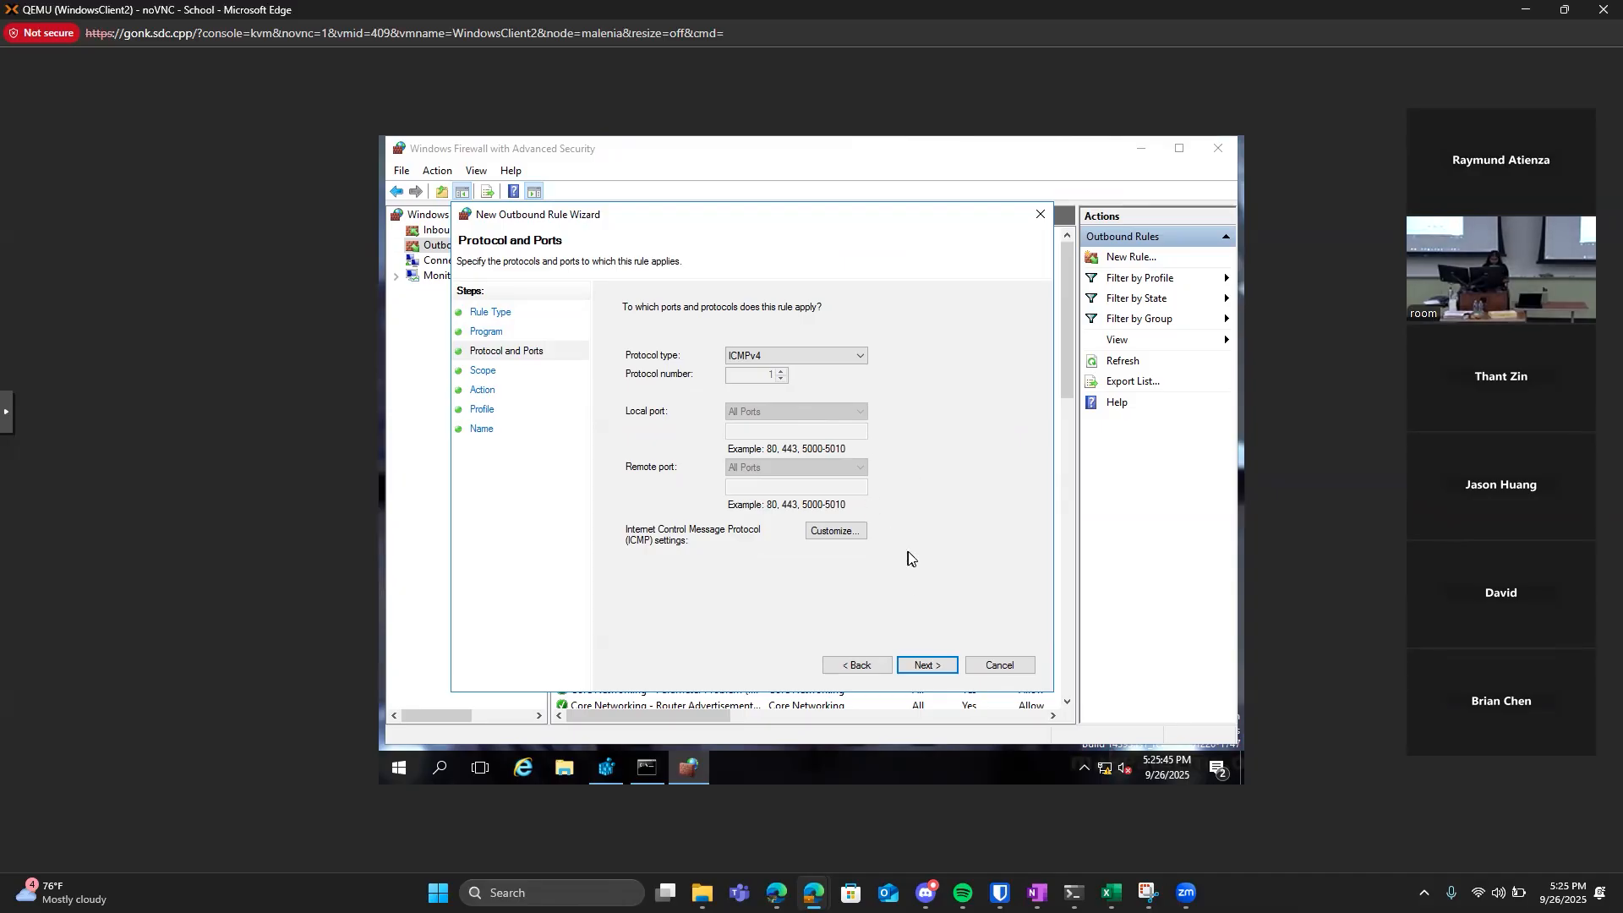
click(916, 667)
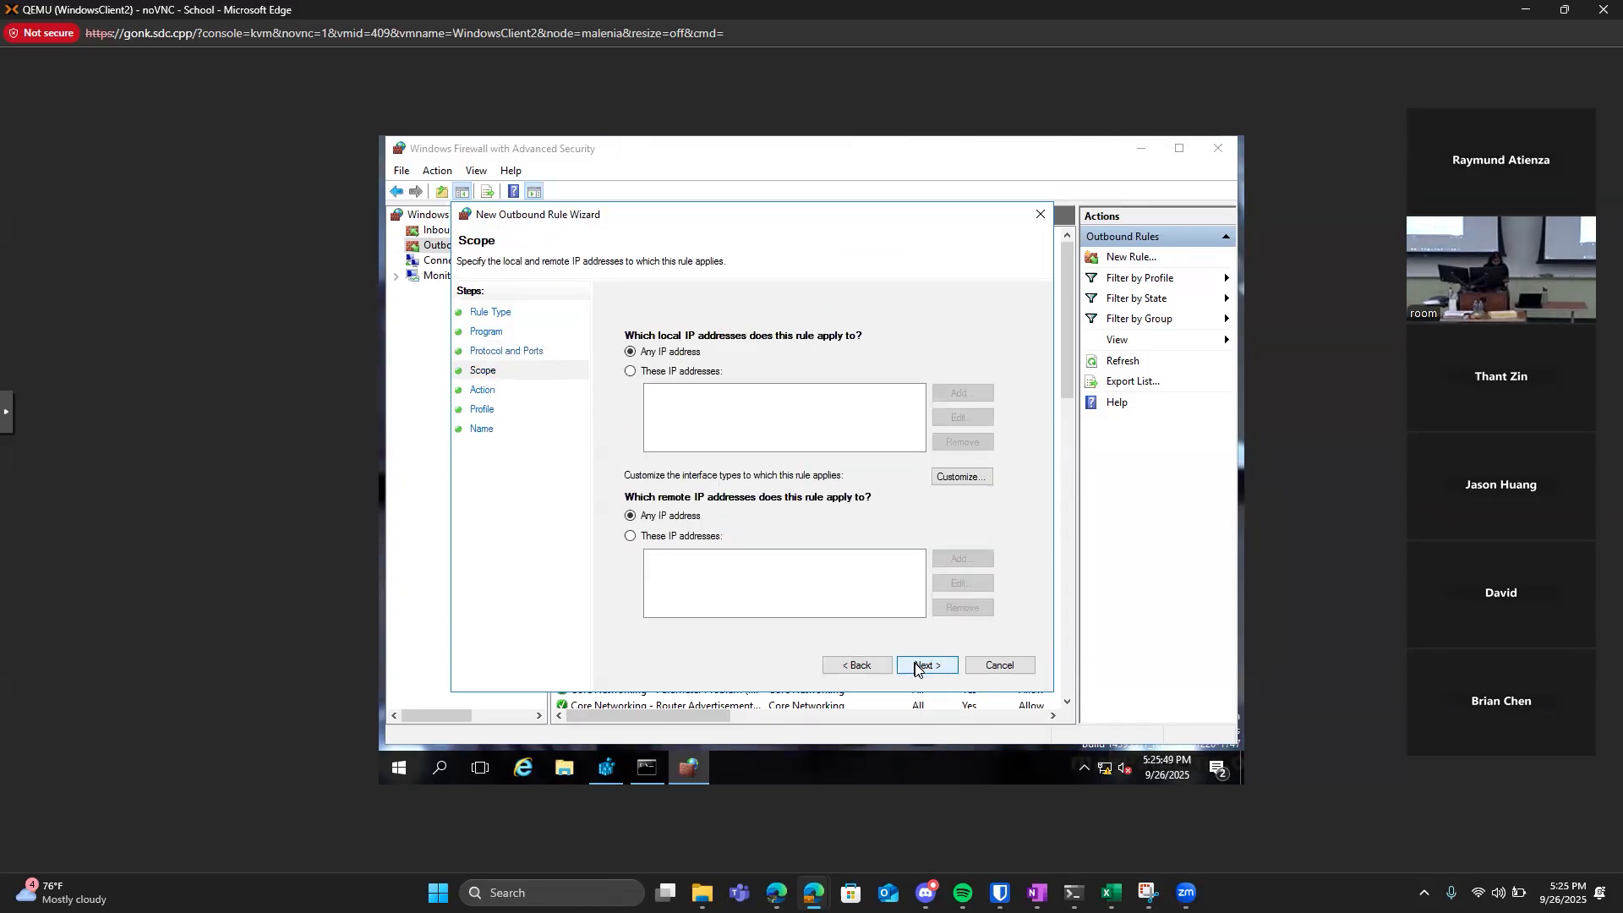
Accept any local and remote IP address, the Block the connection action, and the Domain, Private and Public profiles for the rule.
click(942, 669)
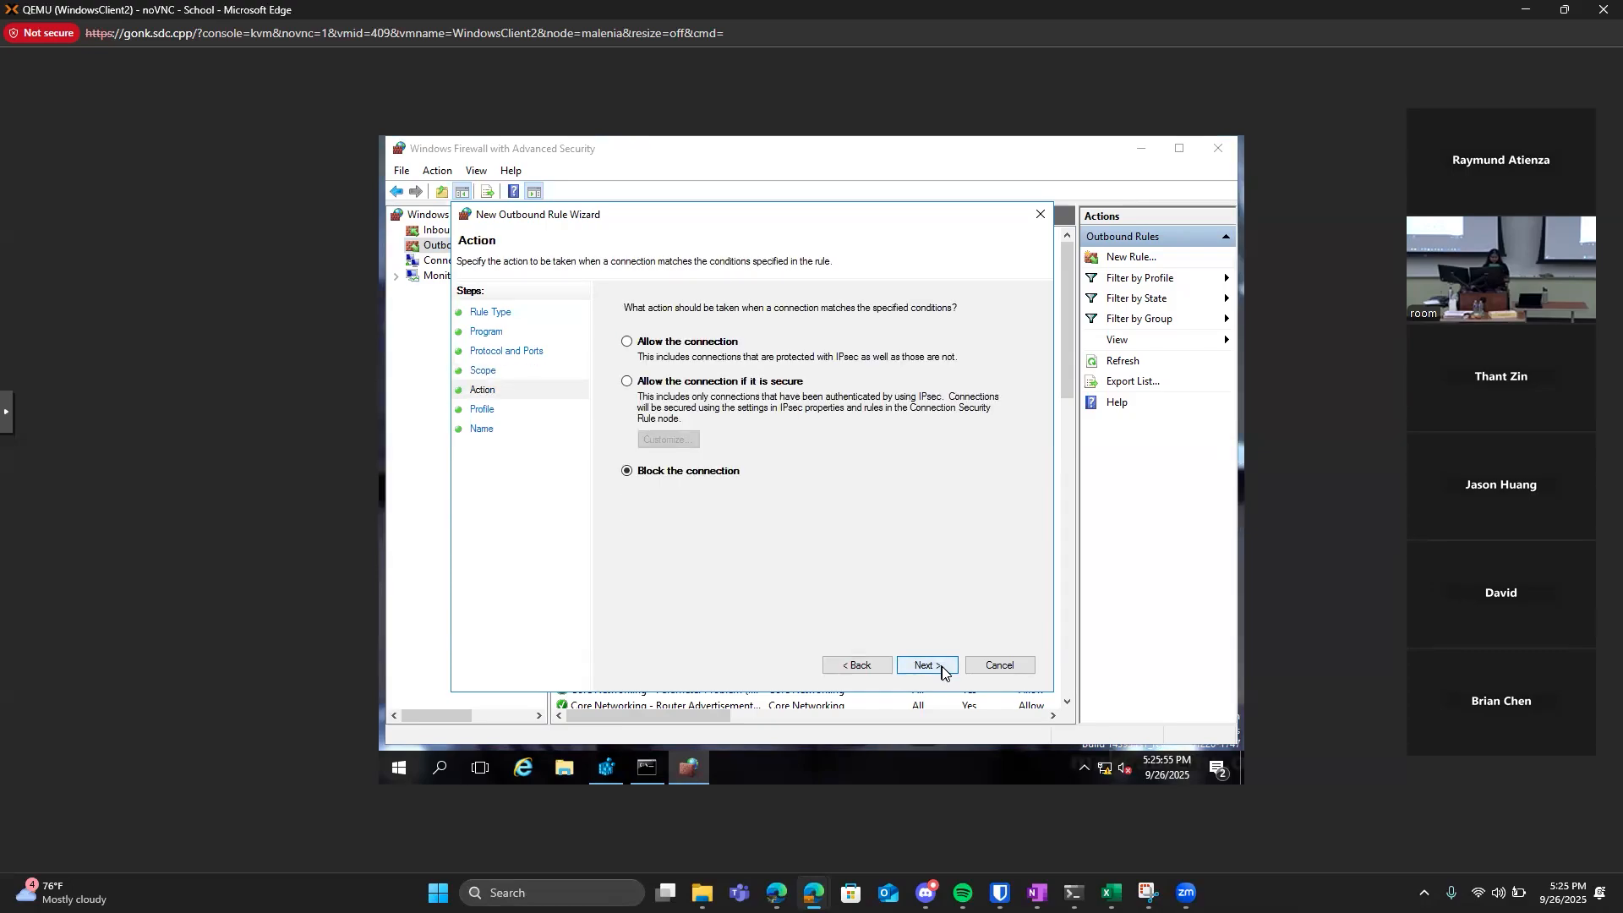
click(941, 669)
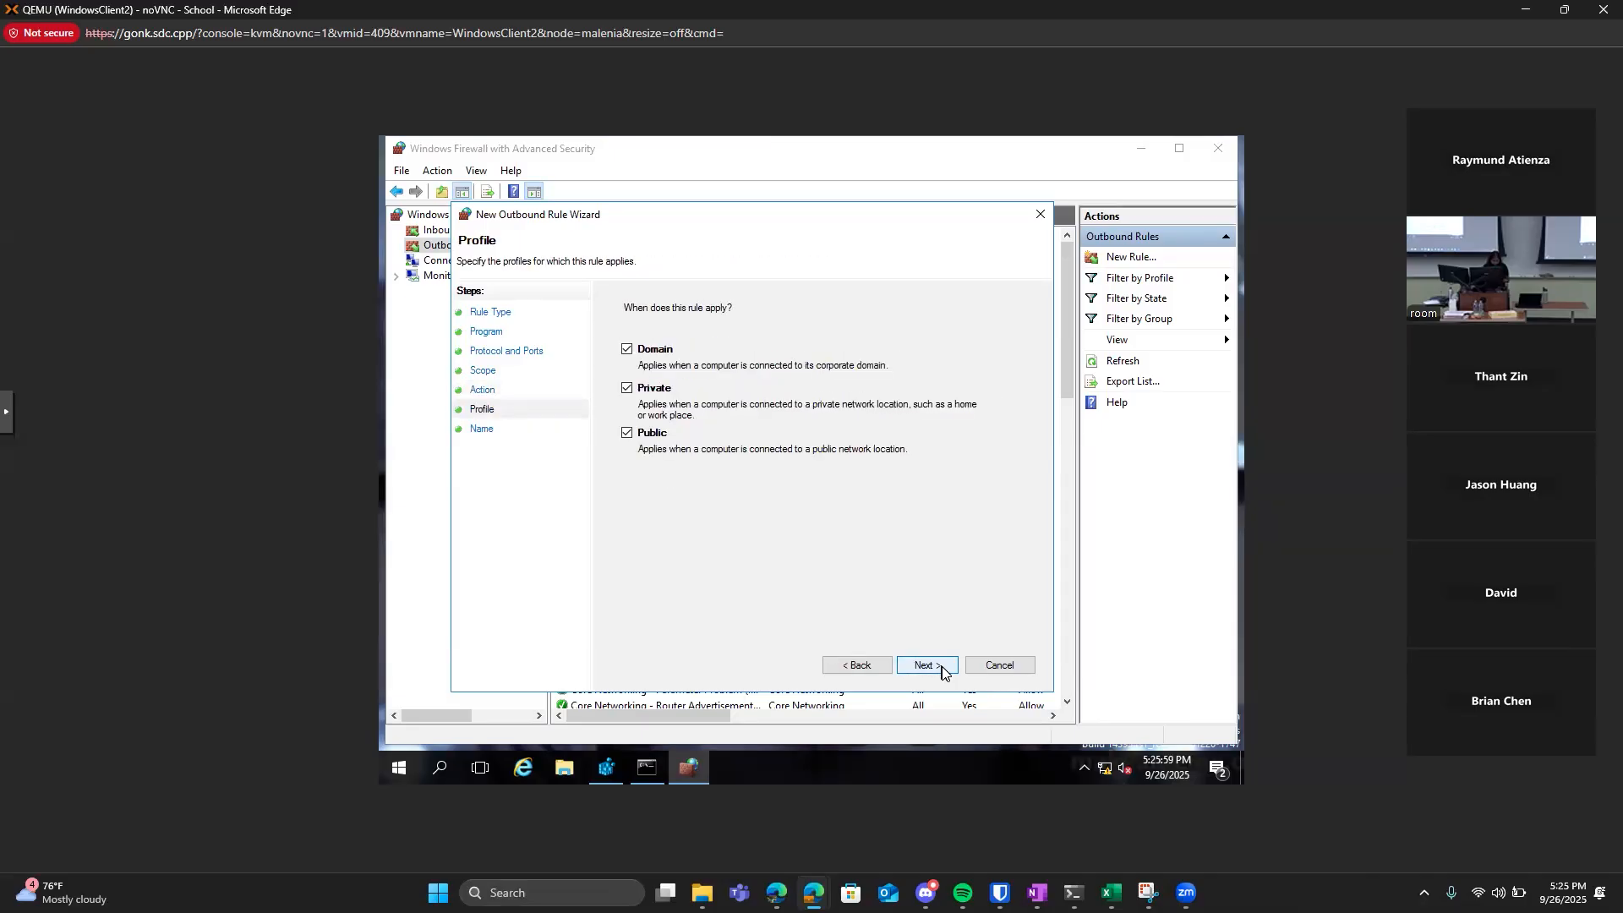
click(942, 668)
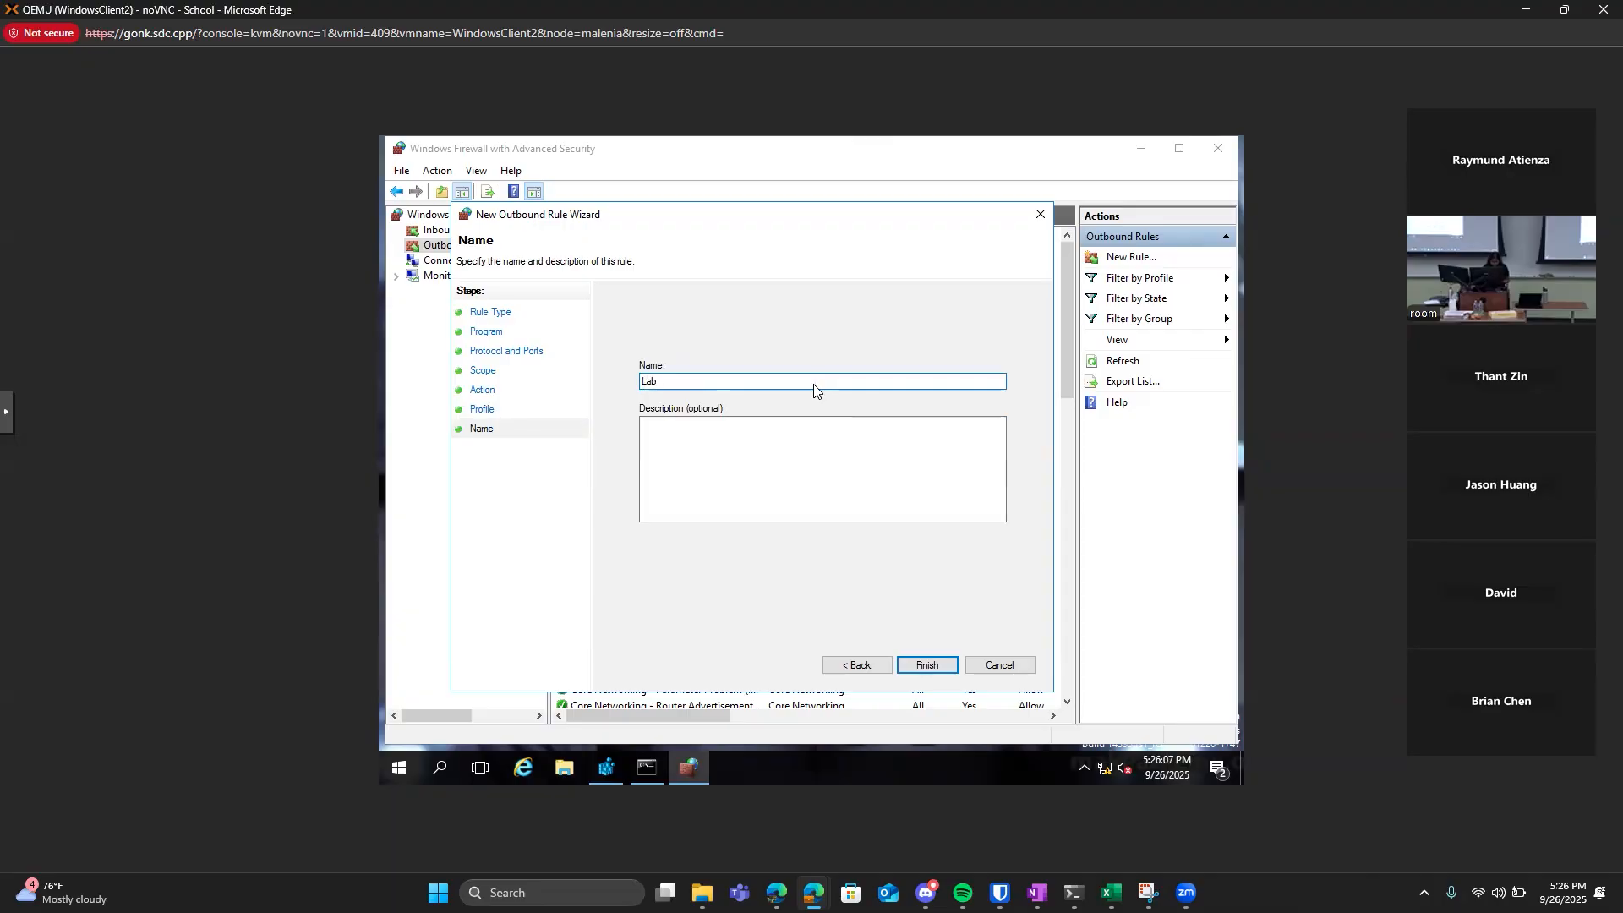
Name the rule "Lab - Block ICMPv4 Outbound" and finish creating it.
text(Lab Blo)
text(ICMPv4)
text(nd)
click(917, 667)
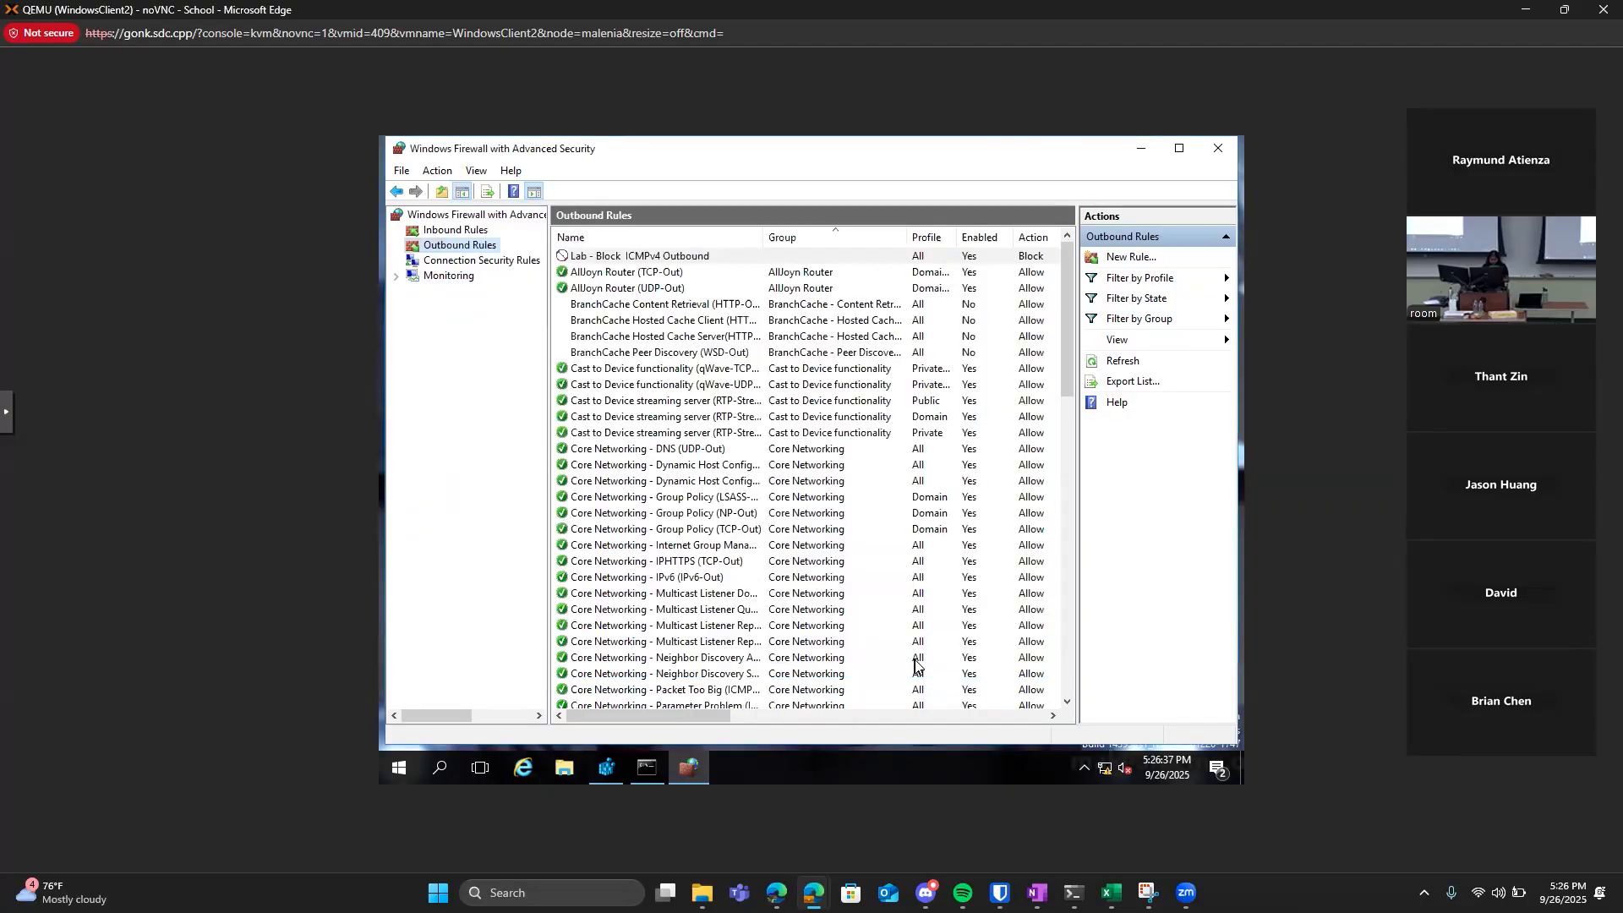
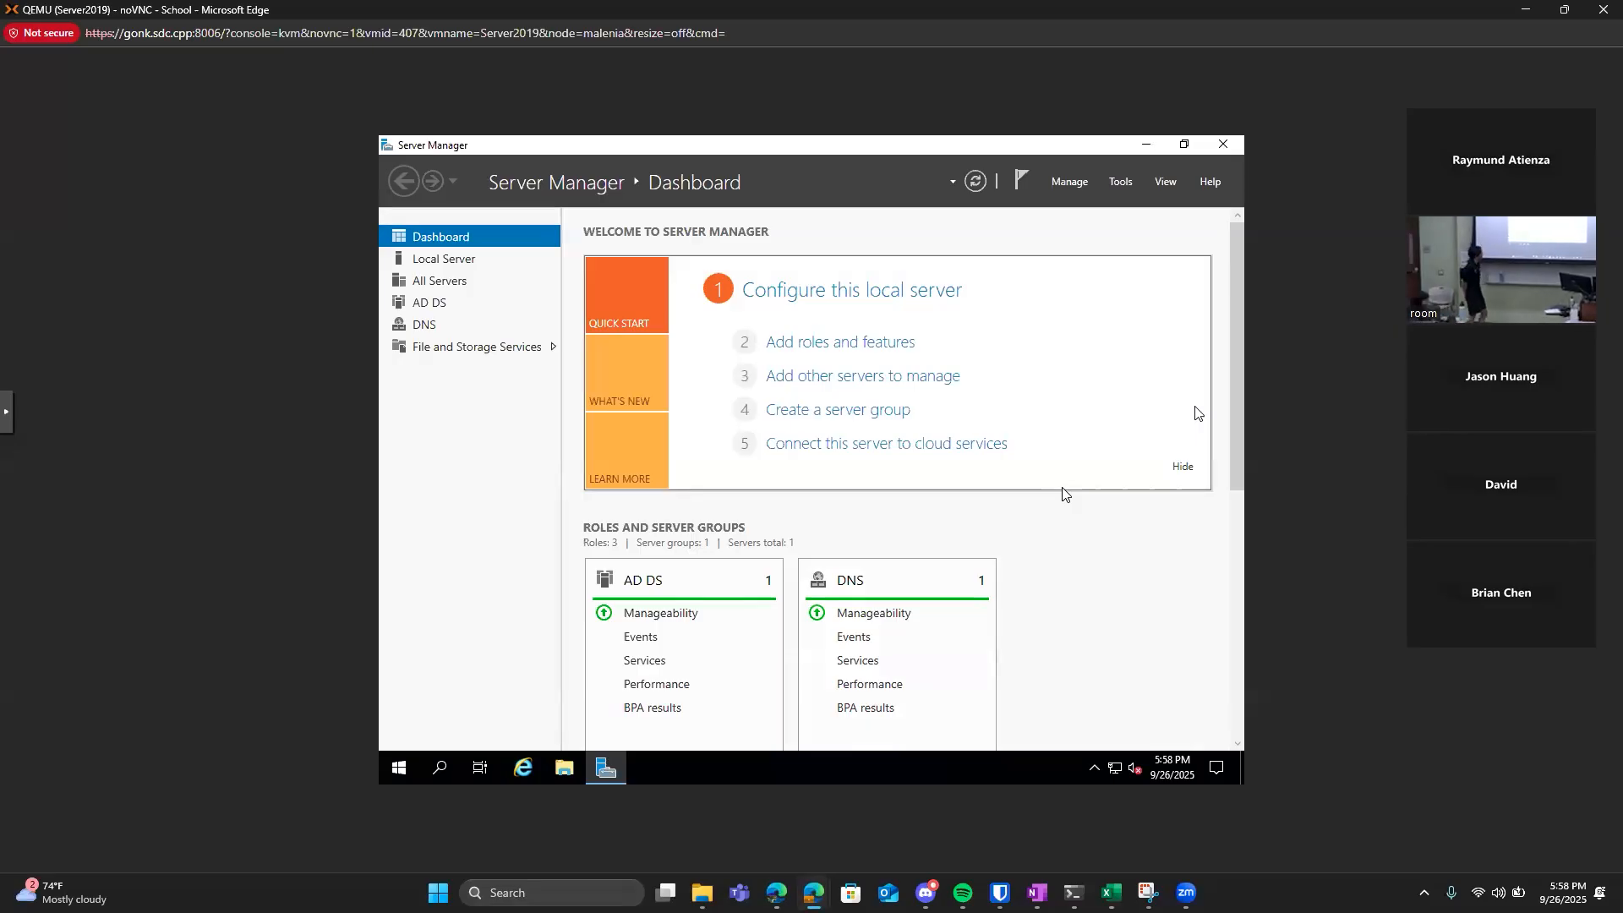
Close Server Manager, then open the Share folder on Local Disk (C:) in File Explorer and show its full path.
double_click(683, 152)
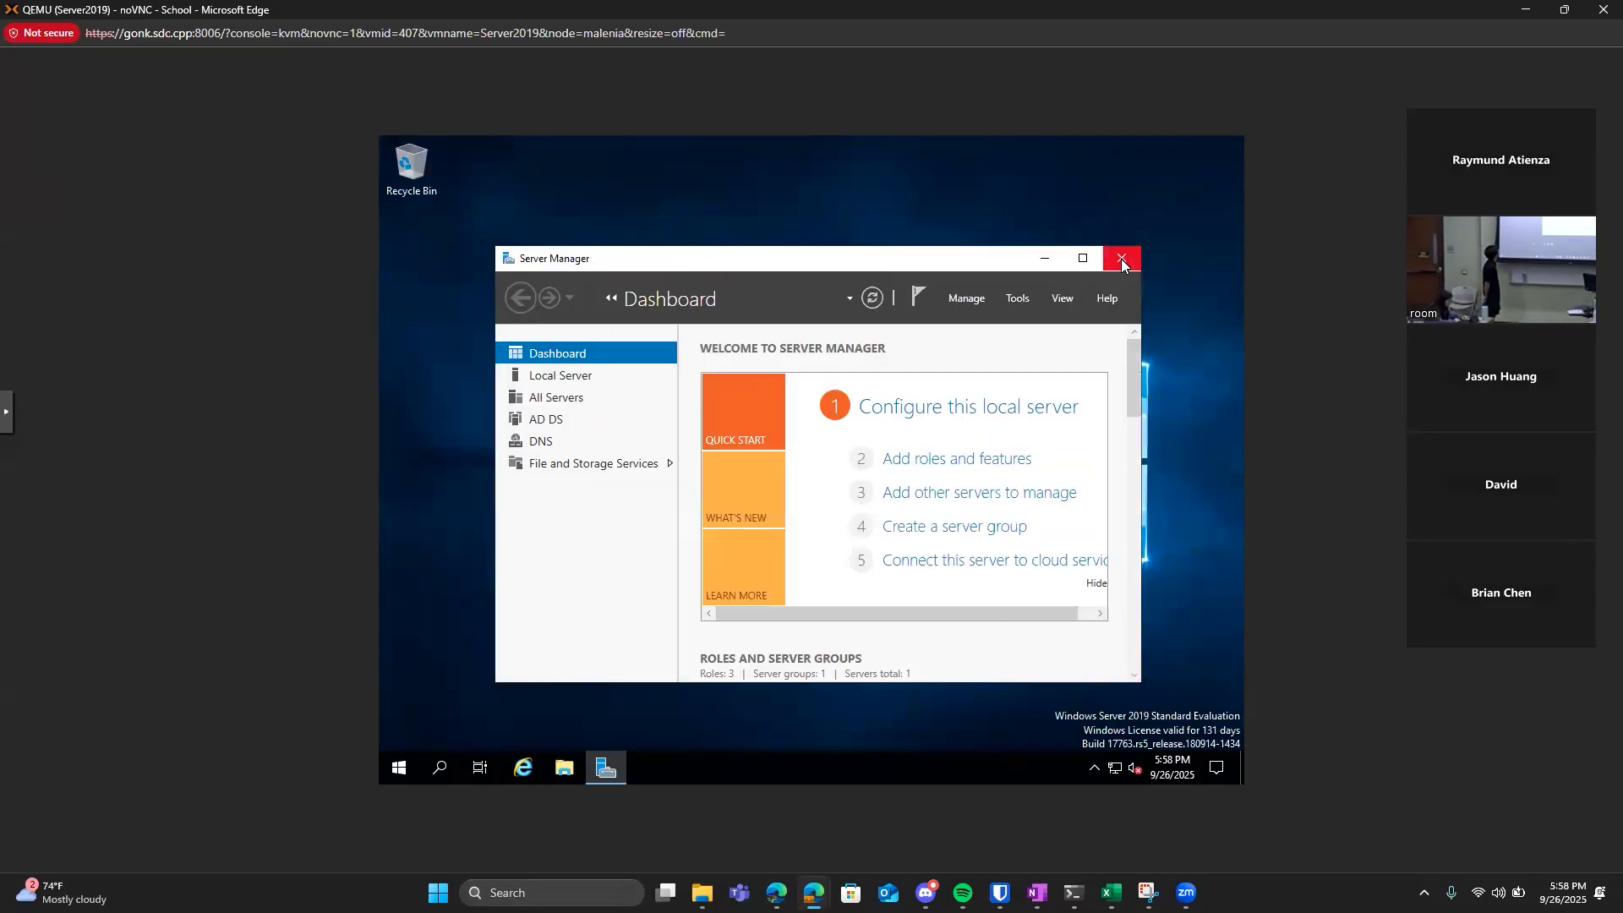
click(1121, 259)
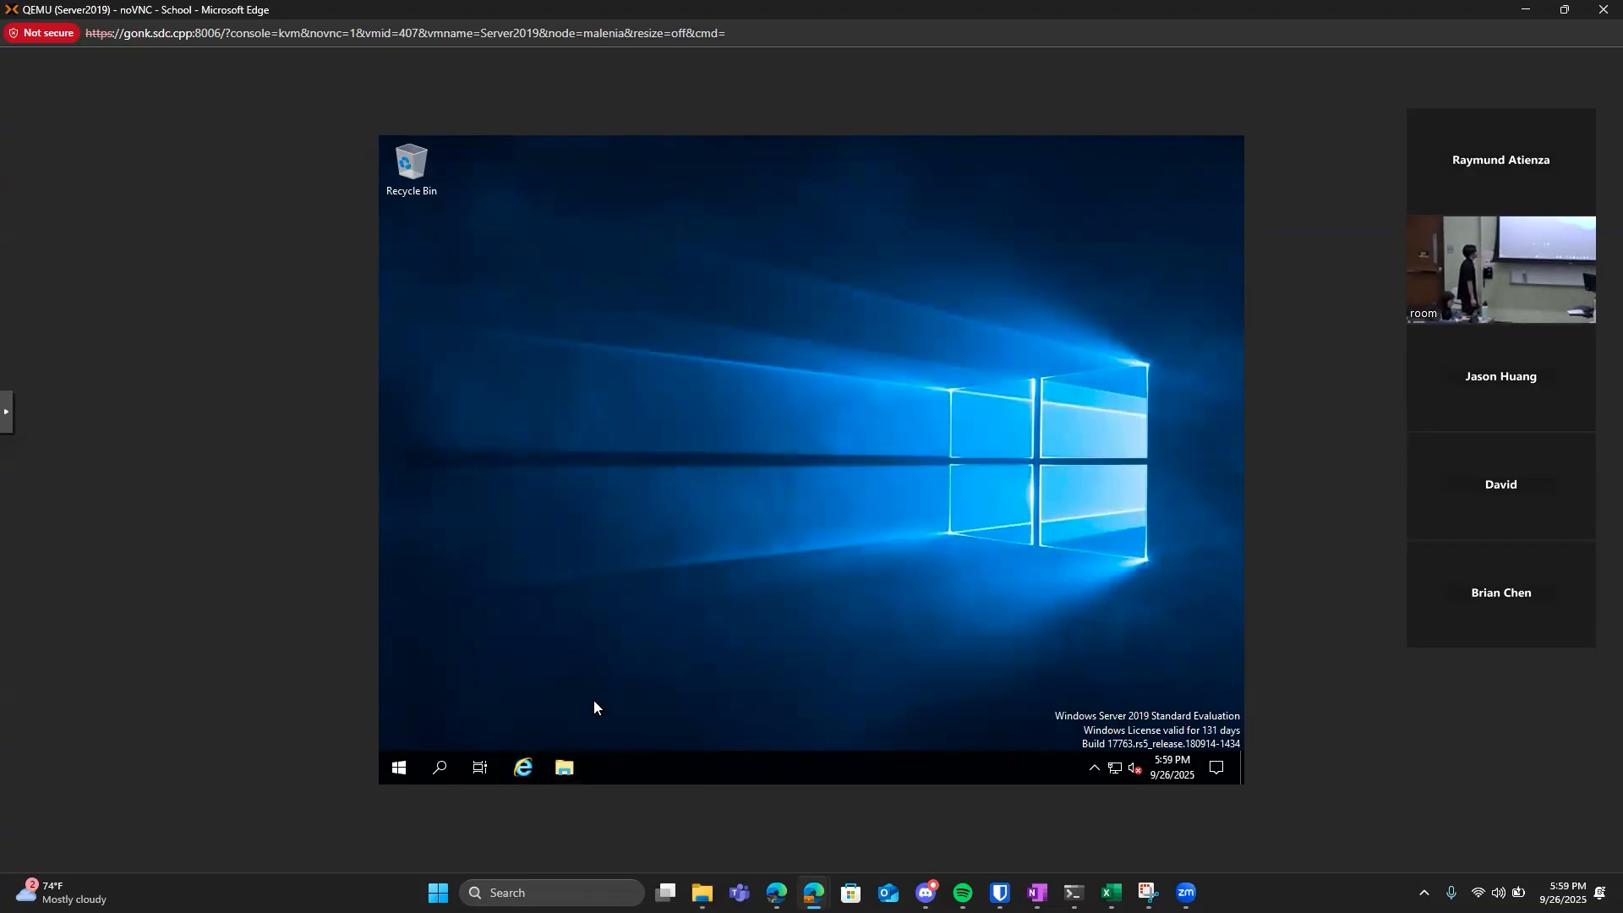
click(565, 770)
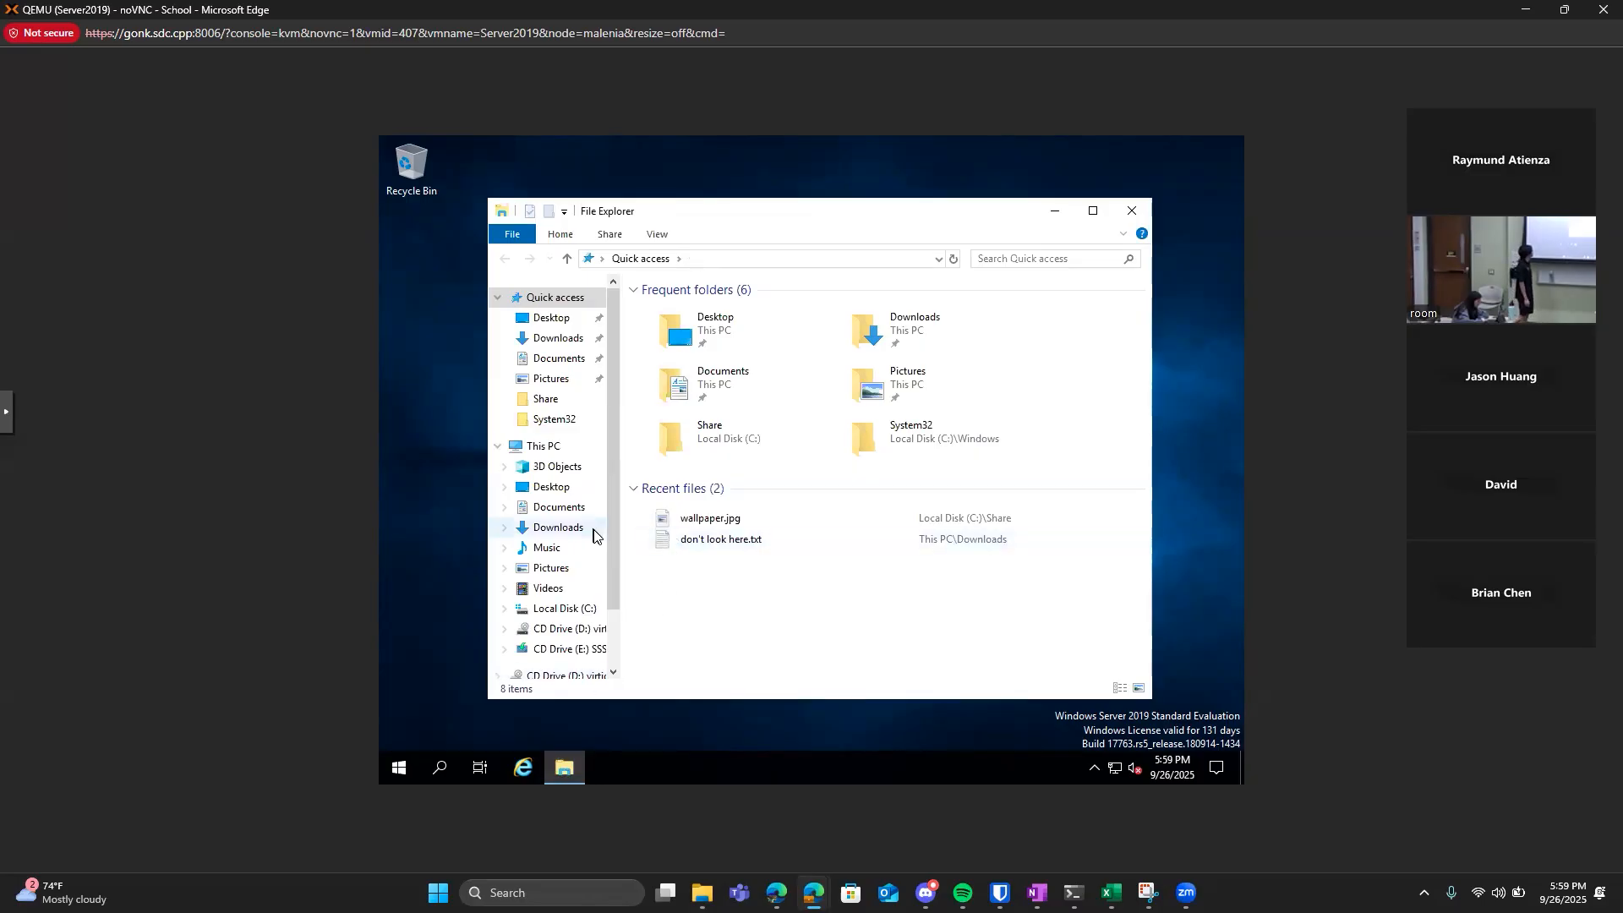
click(564, 609)
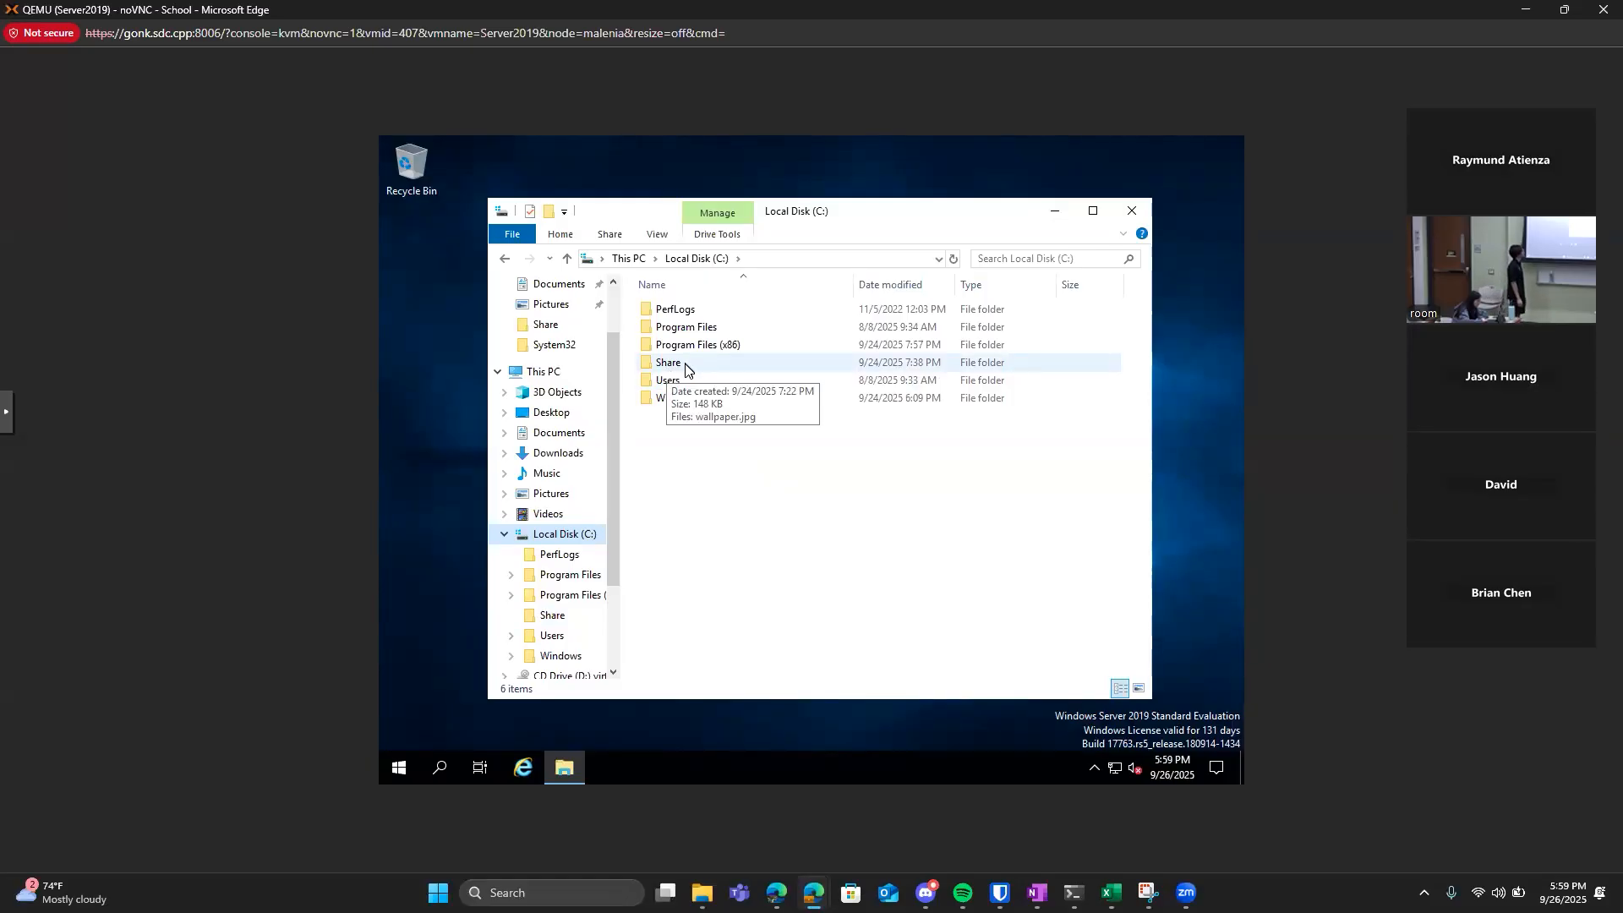
double_click(723, 367)
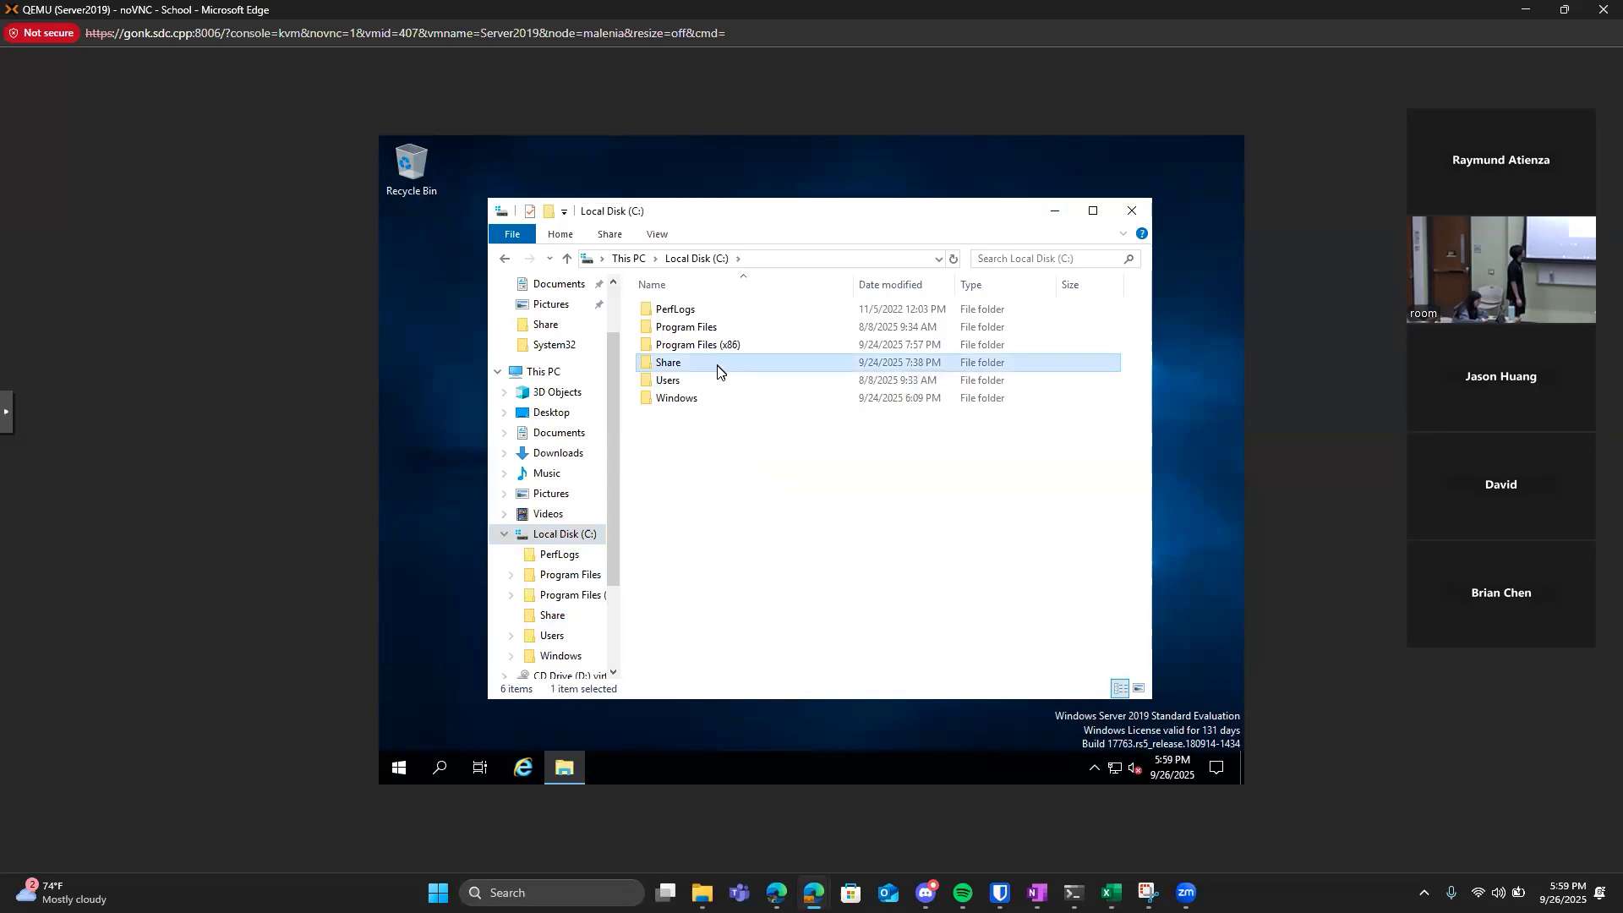
click(826, 264)
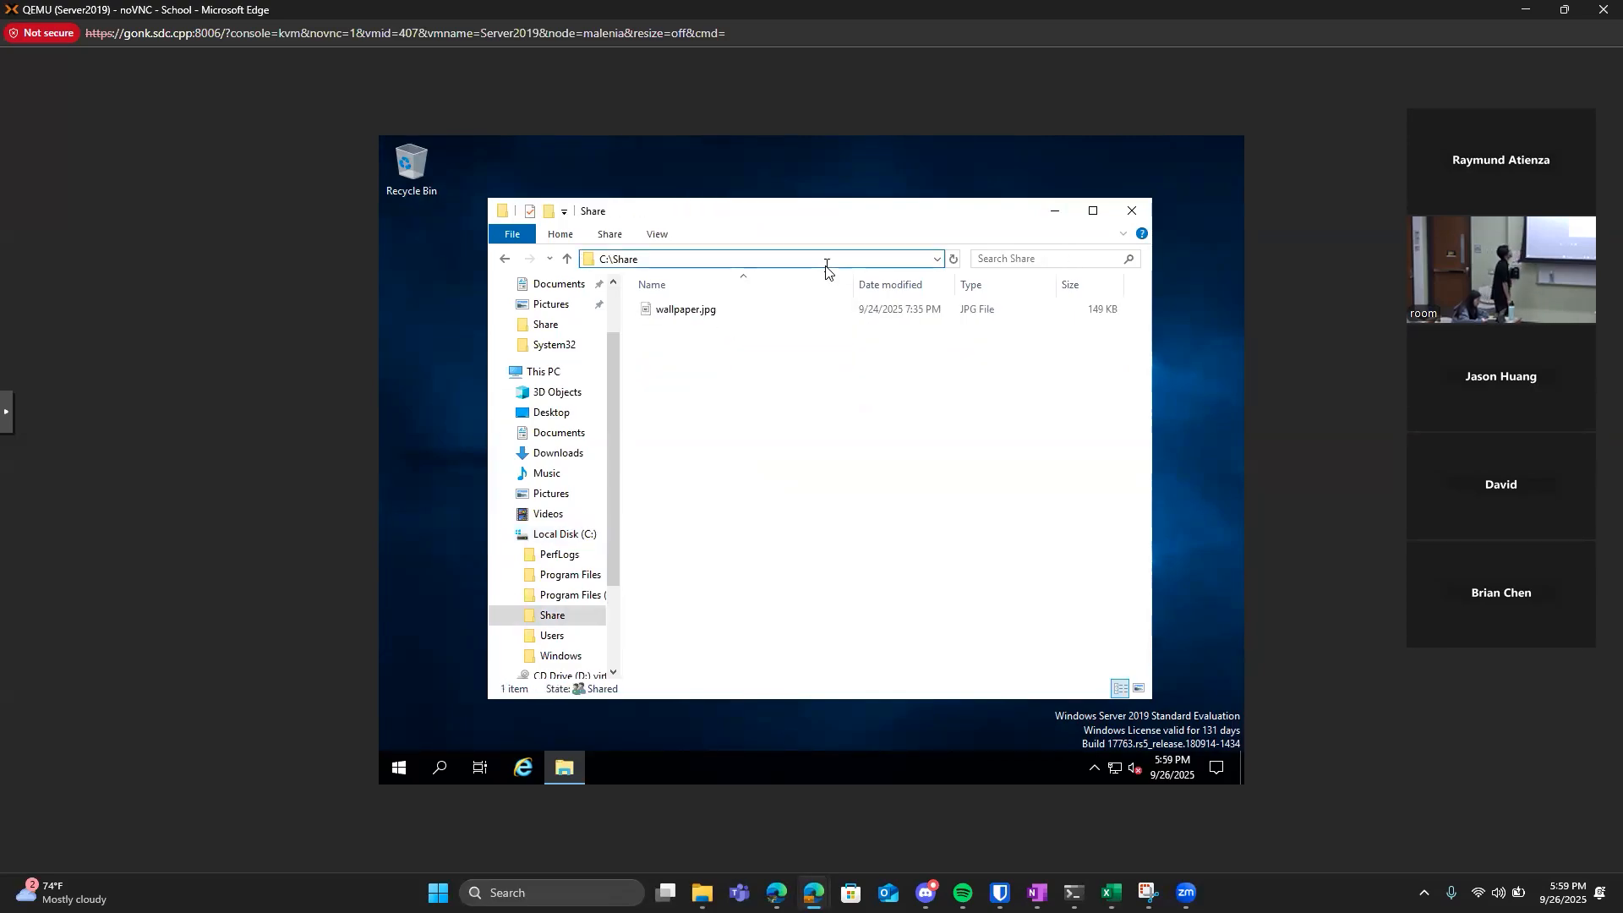
Open the properties of the Share folder on Local Disk (C:) and bring up its network path in the sharing settings.
click(549, 534)
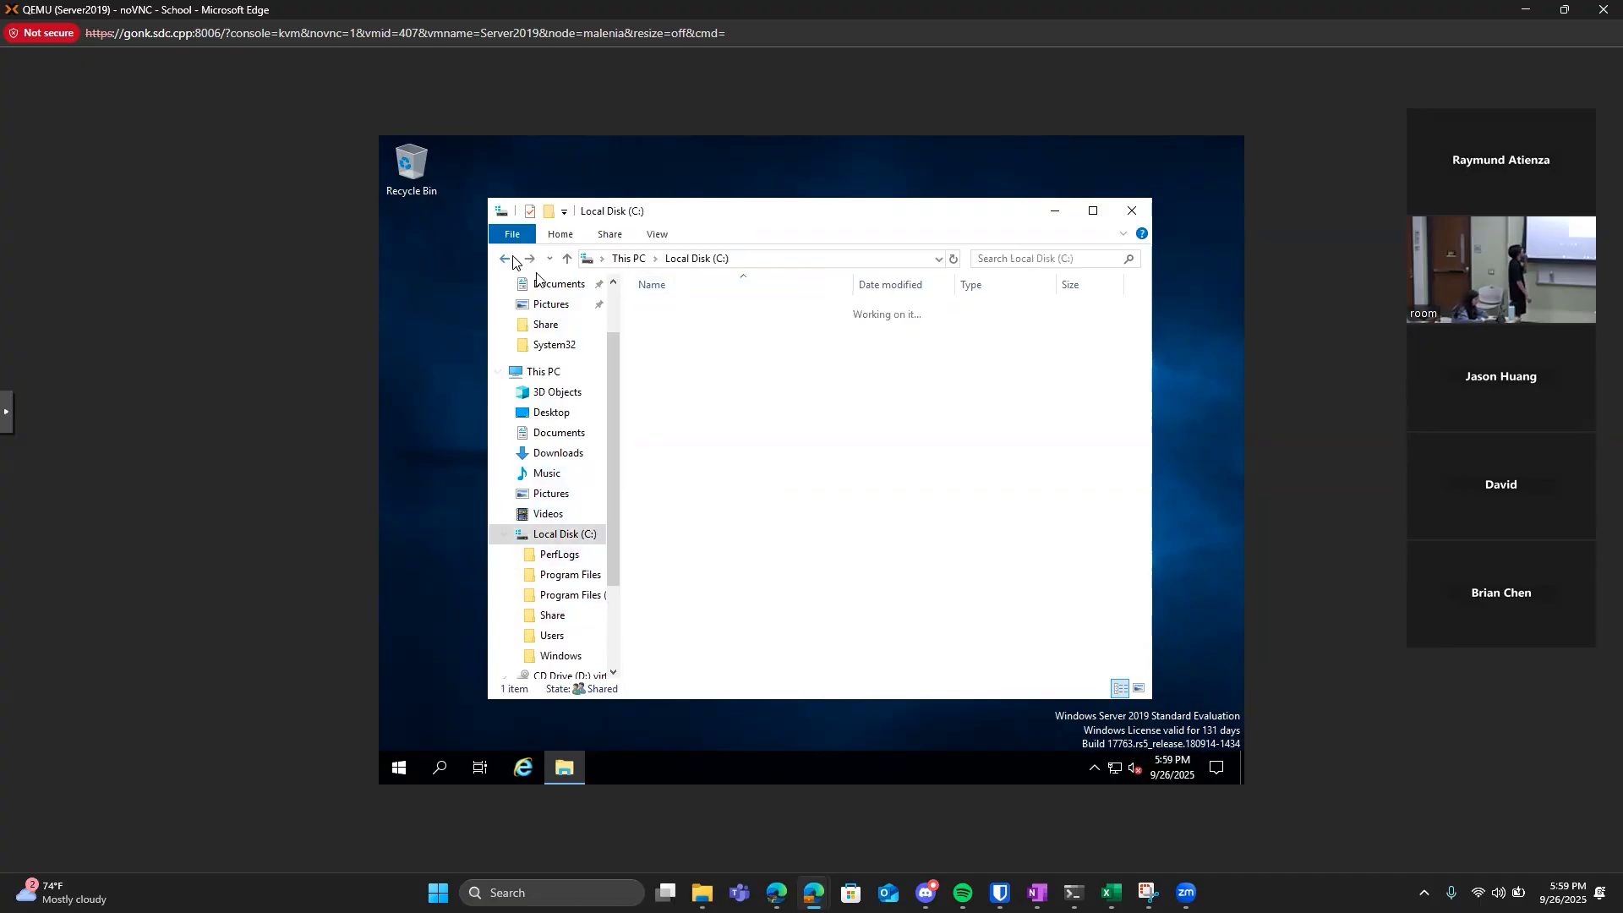
right_click(679, 364)
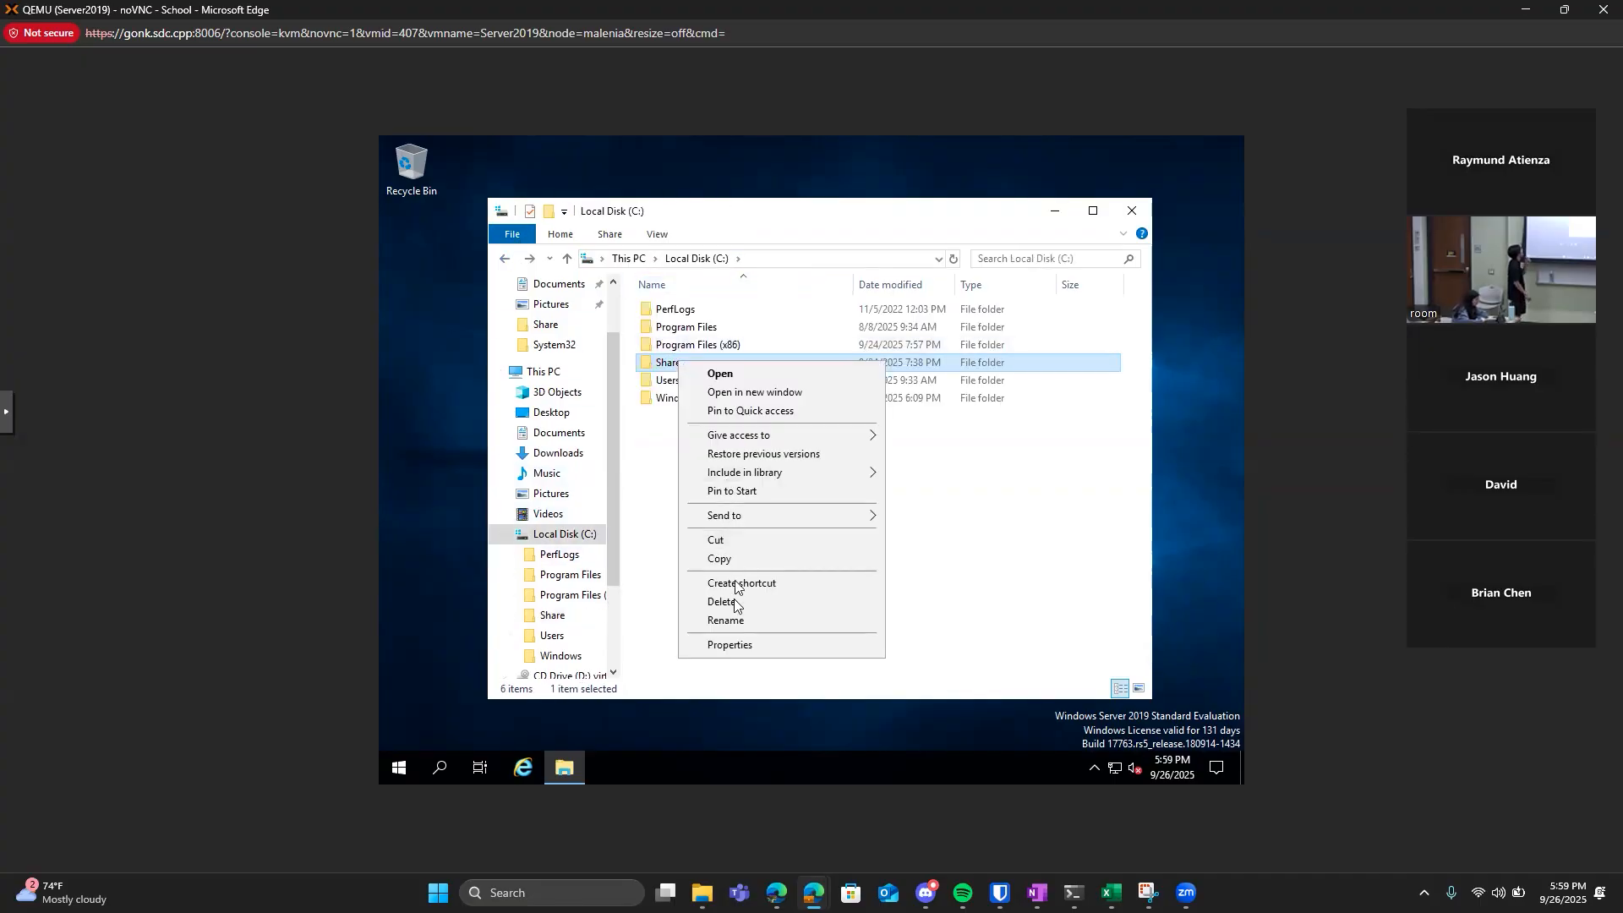
click(715, 648)
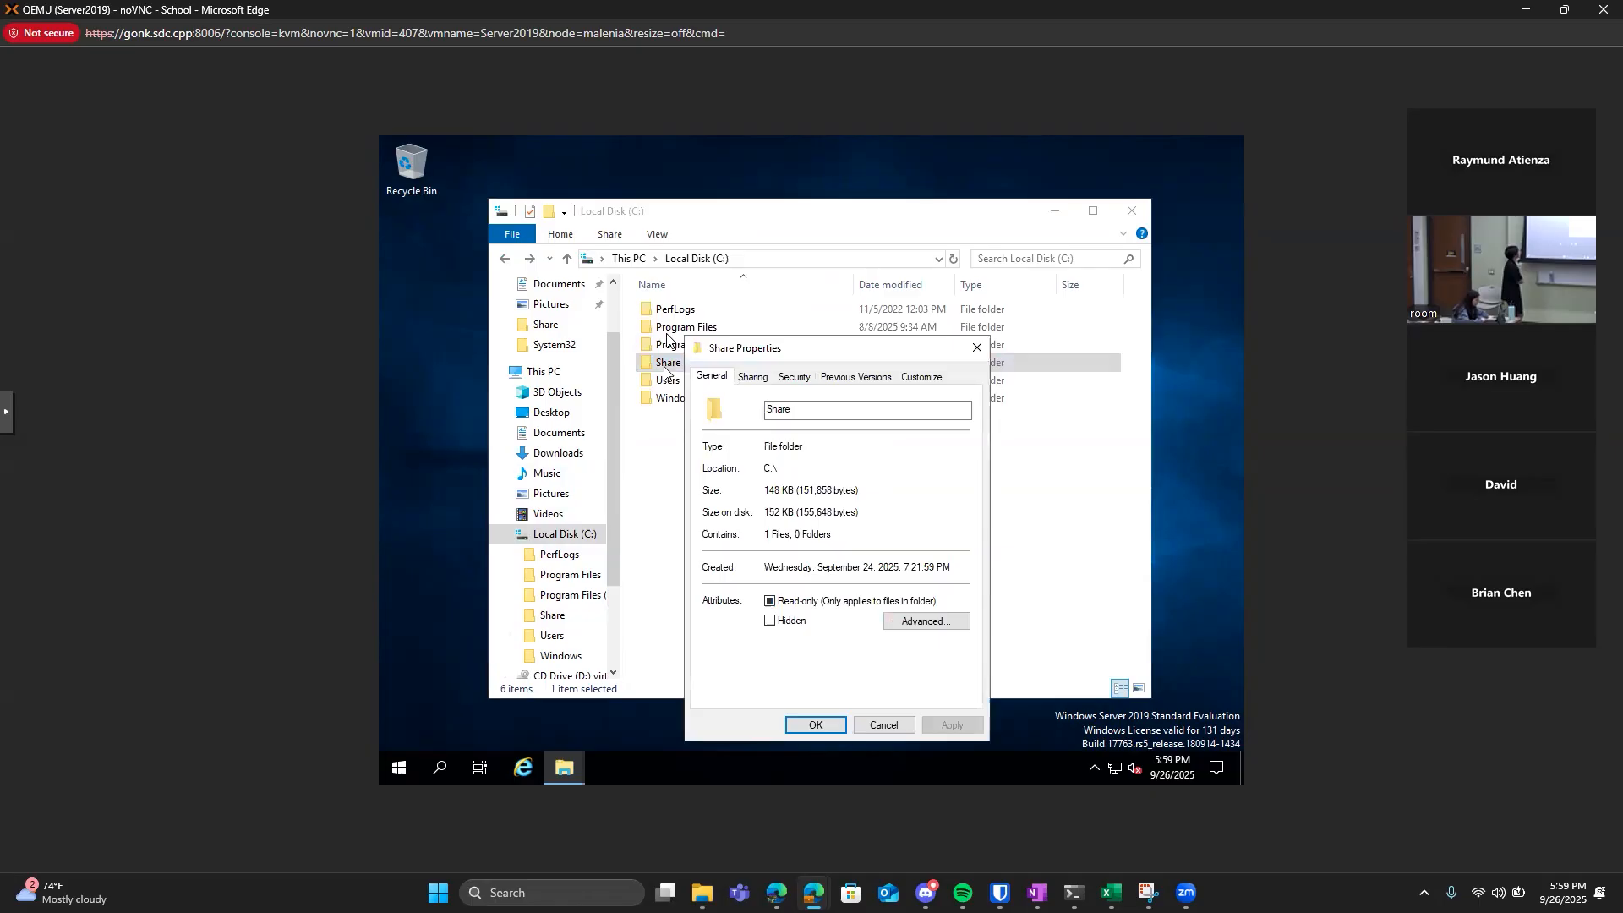
click(754, 382)
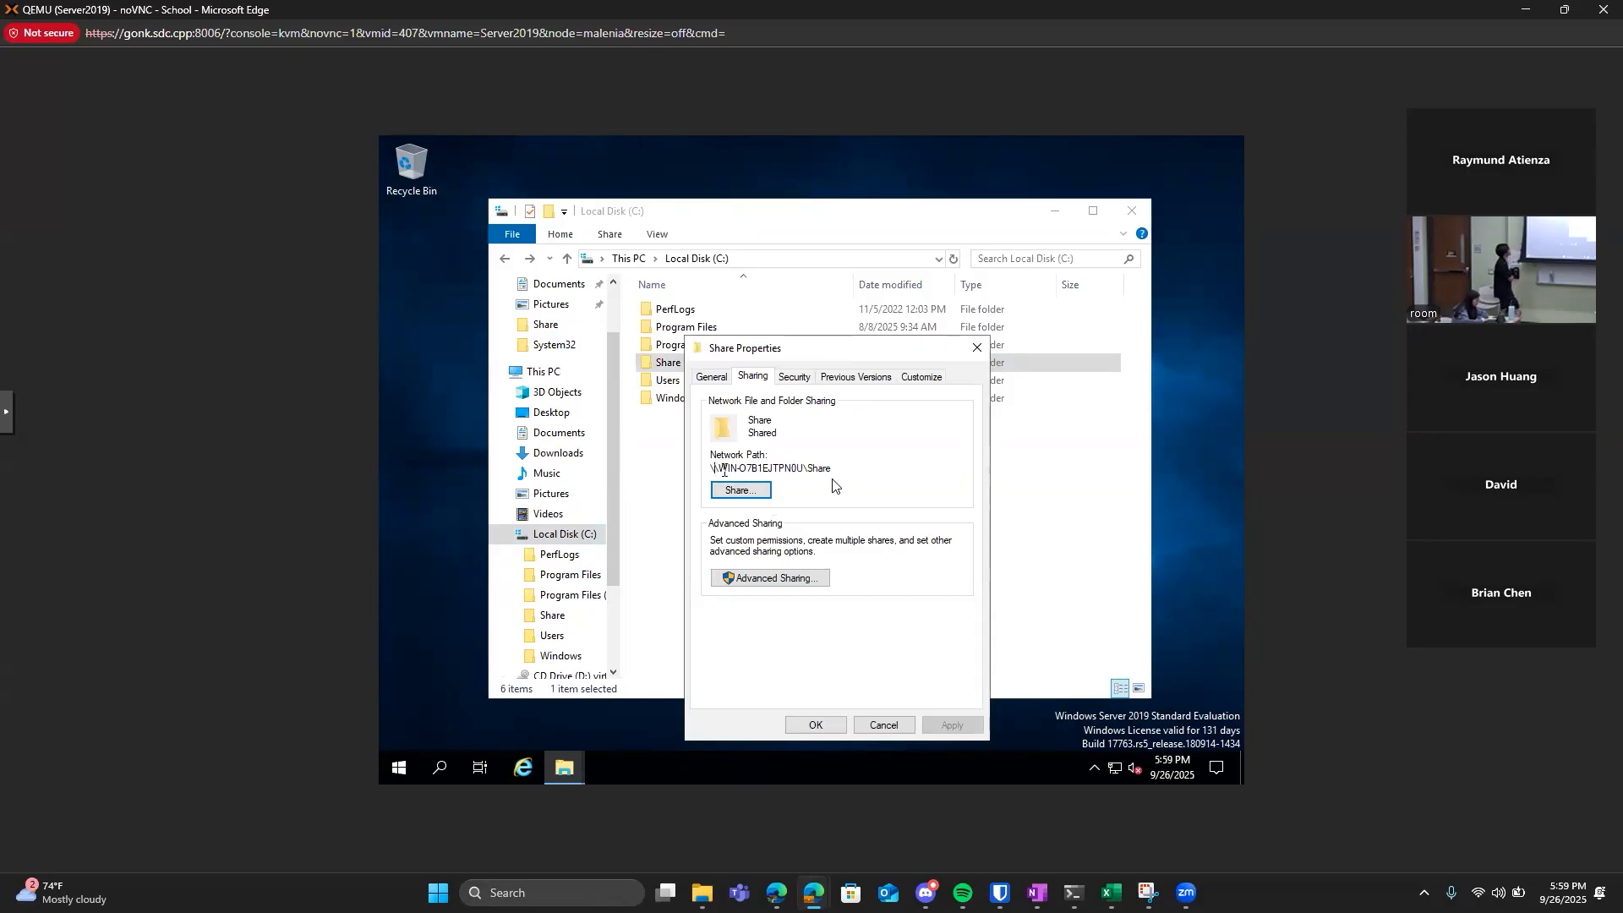
mouse_move(715, 469)
mouse_down()
mouse_move(816, 469)
mouse_move(721, 466)
mouse_up()
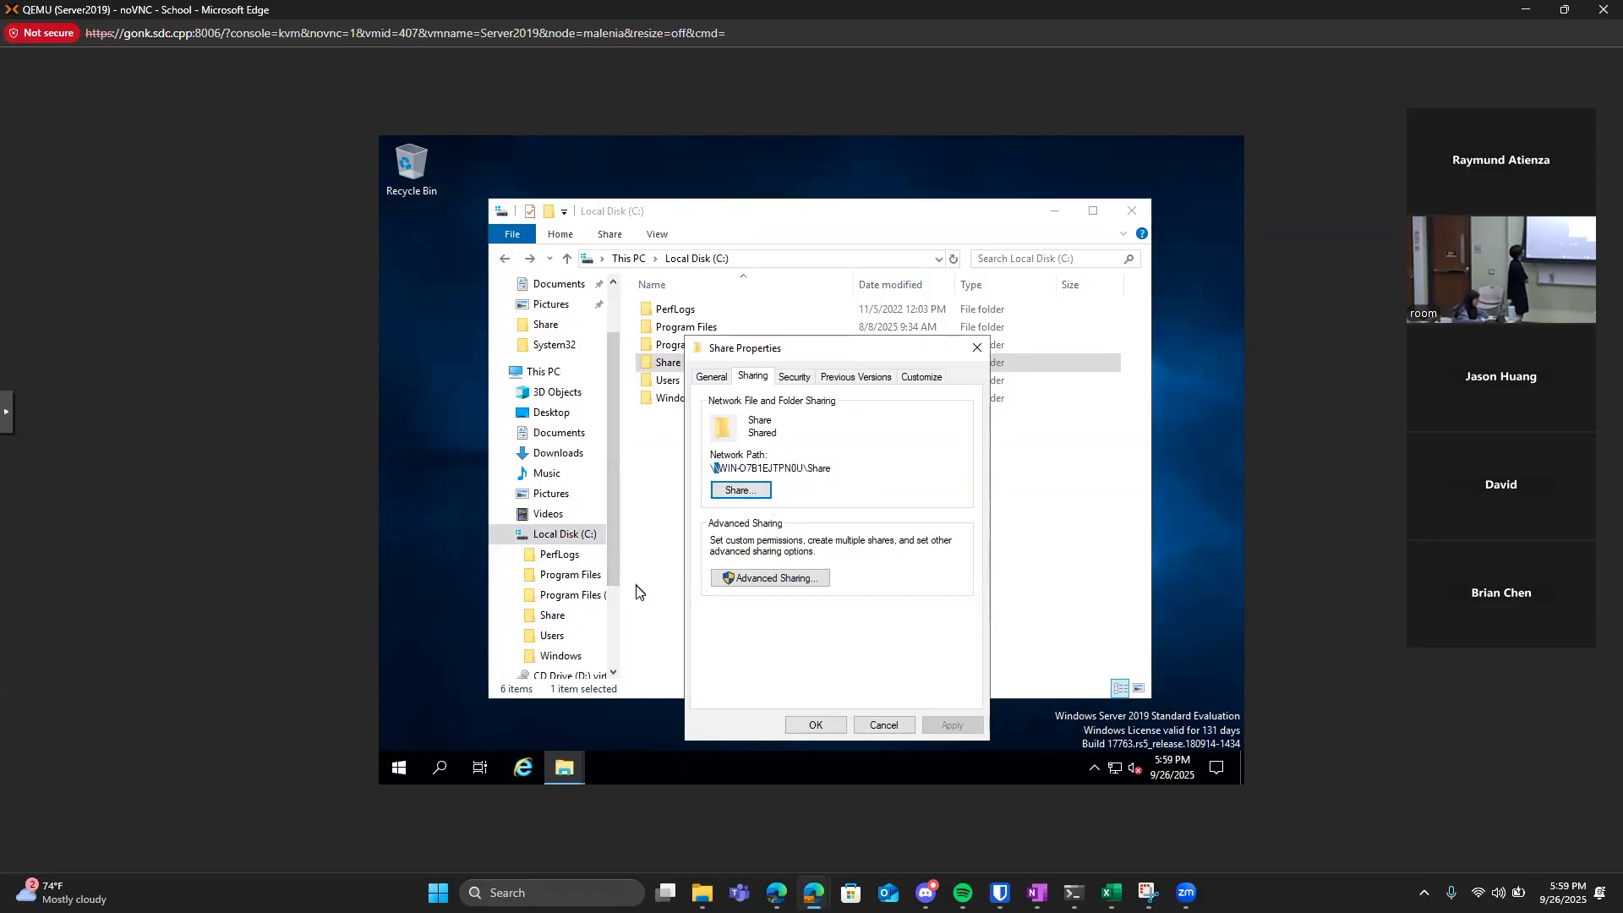
Look in File Explorer's Network location for shared devices.
click(565, 534)
scroll(549, 609, down, 2)
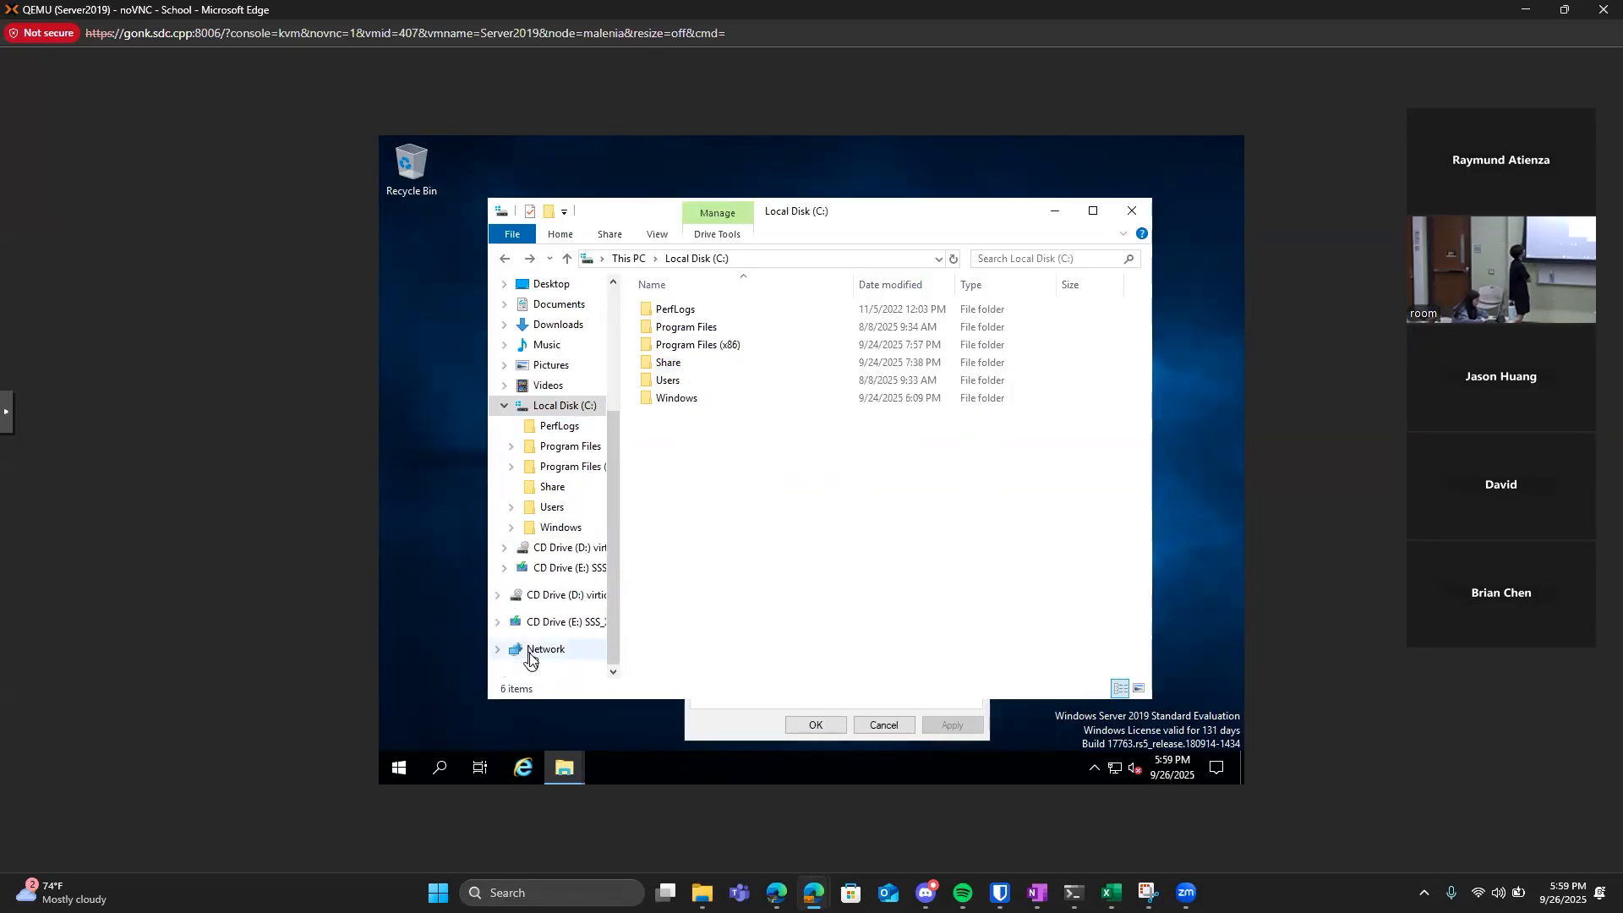
click(528, 652)
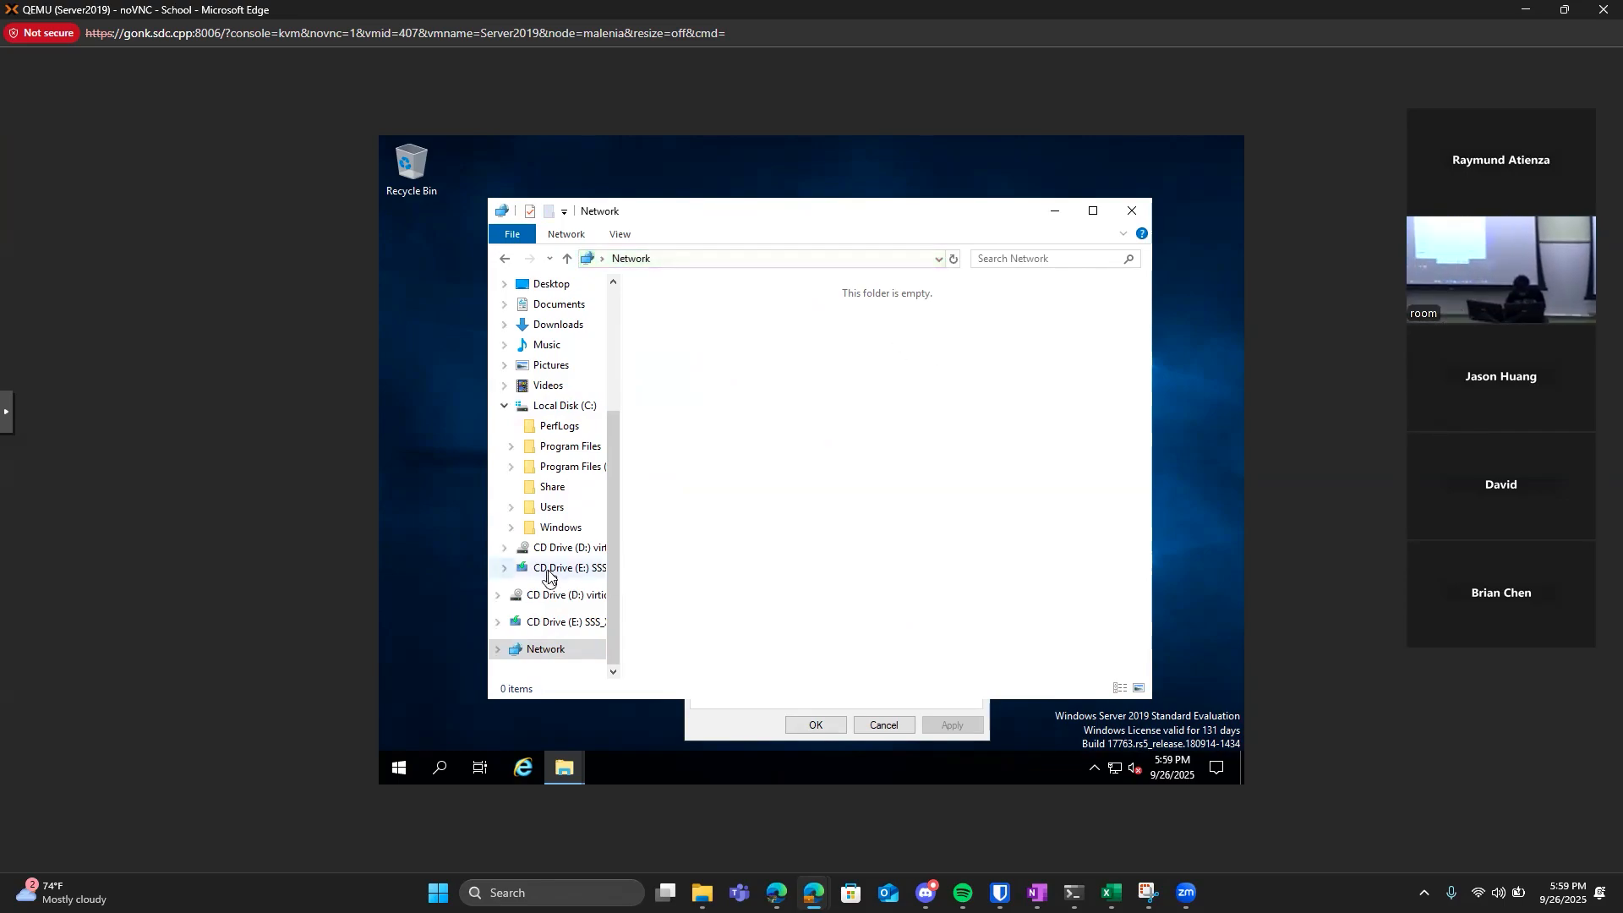
Reopen the Share folder on Local Disk (C:) and copy its full network path from the Share Properties dialog.
click(566, 406)
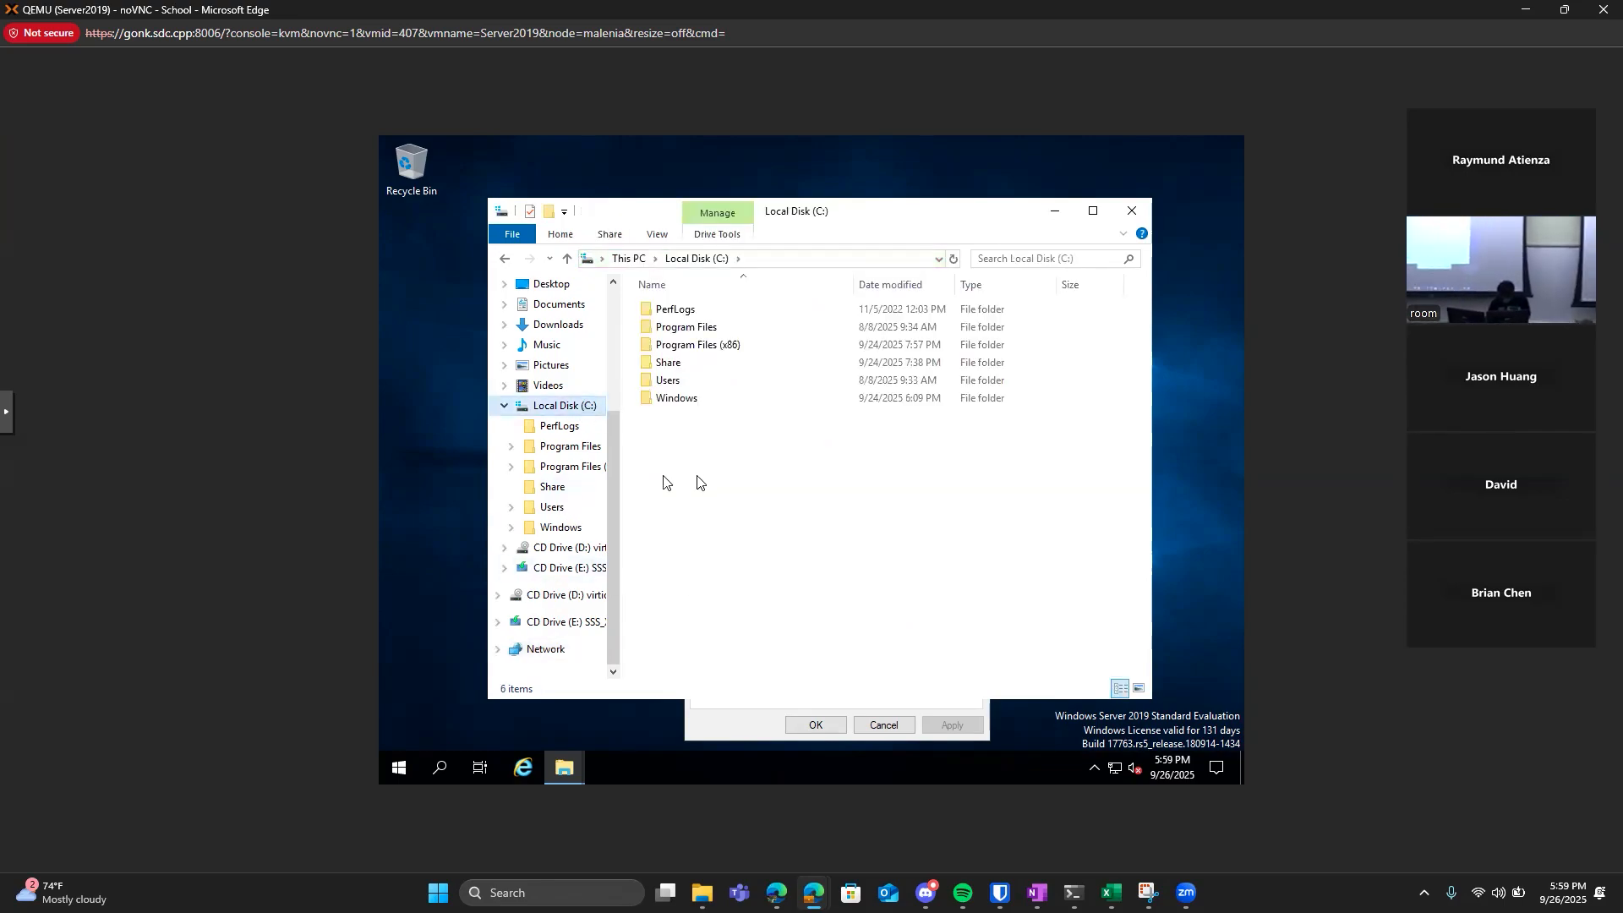
double_click(669, 362)
click(763, 717)
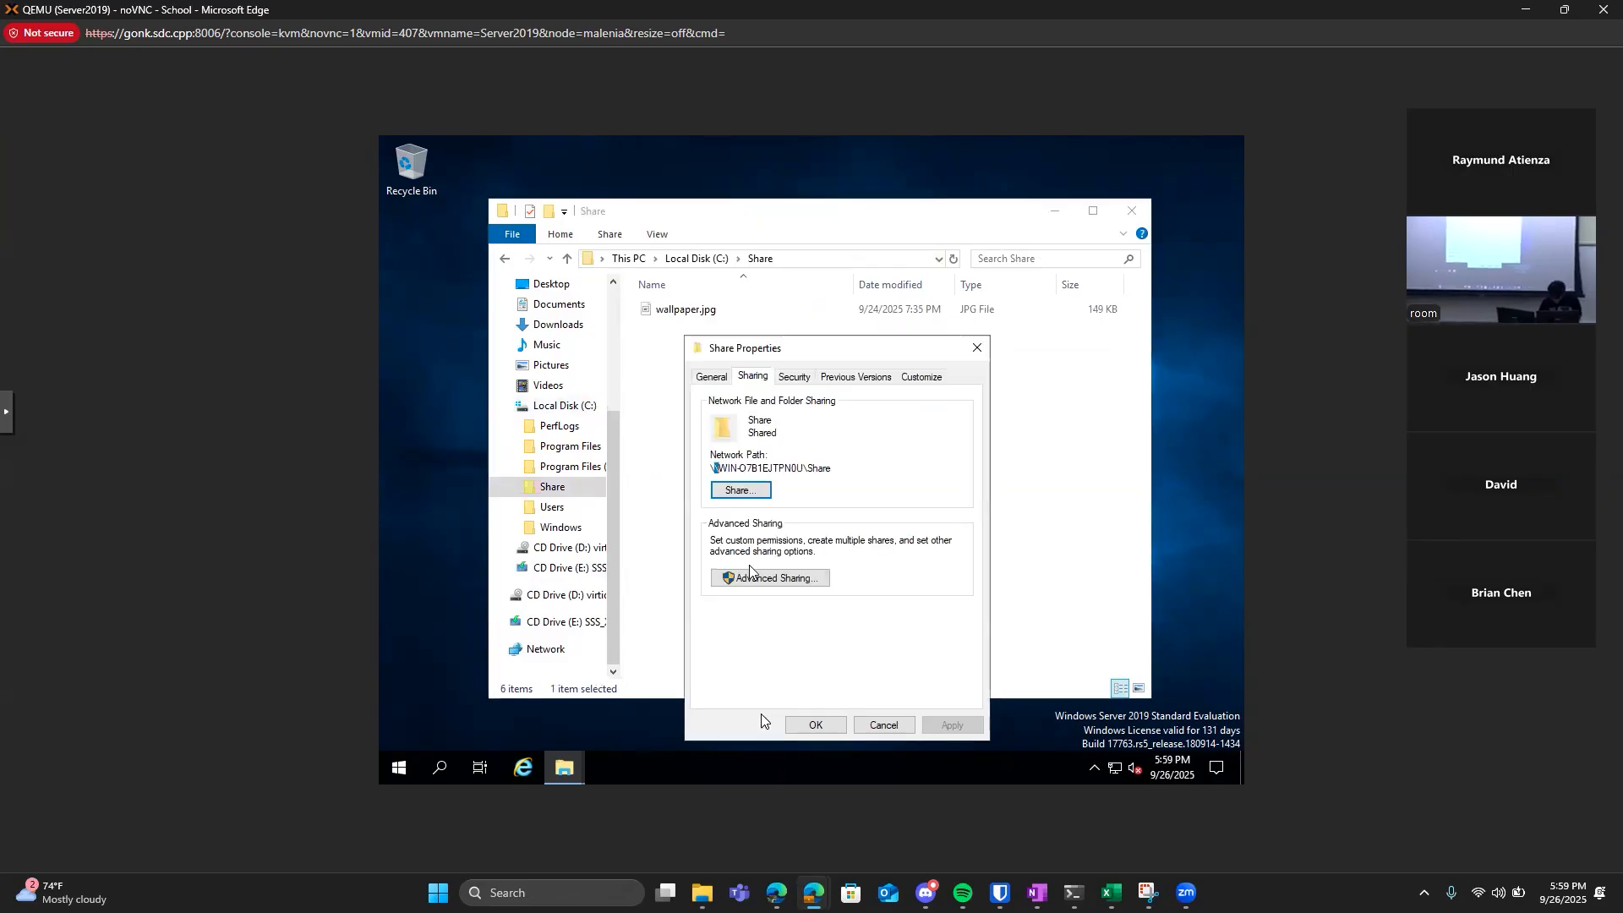
drag(839, 468, 710, 469)
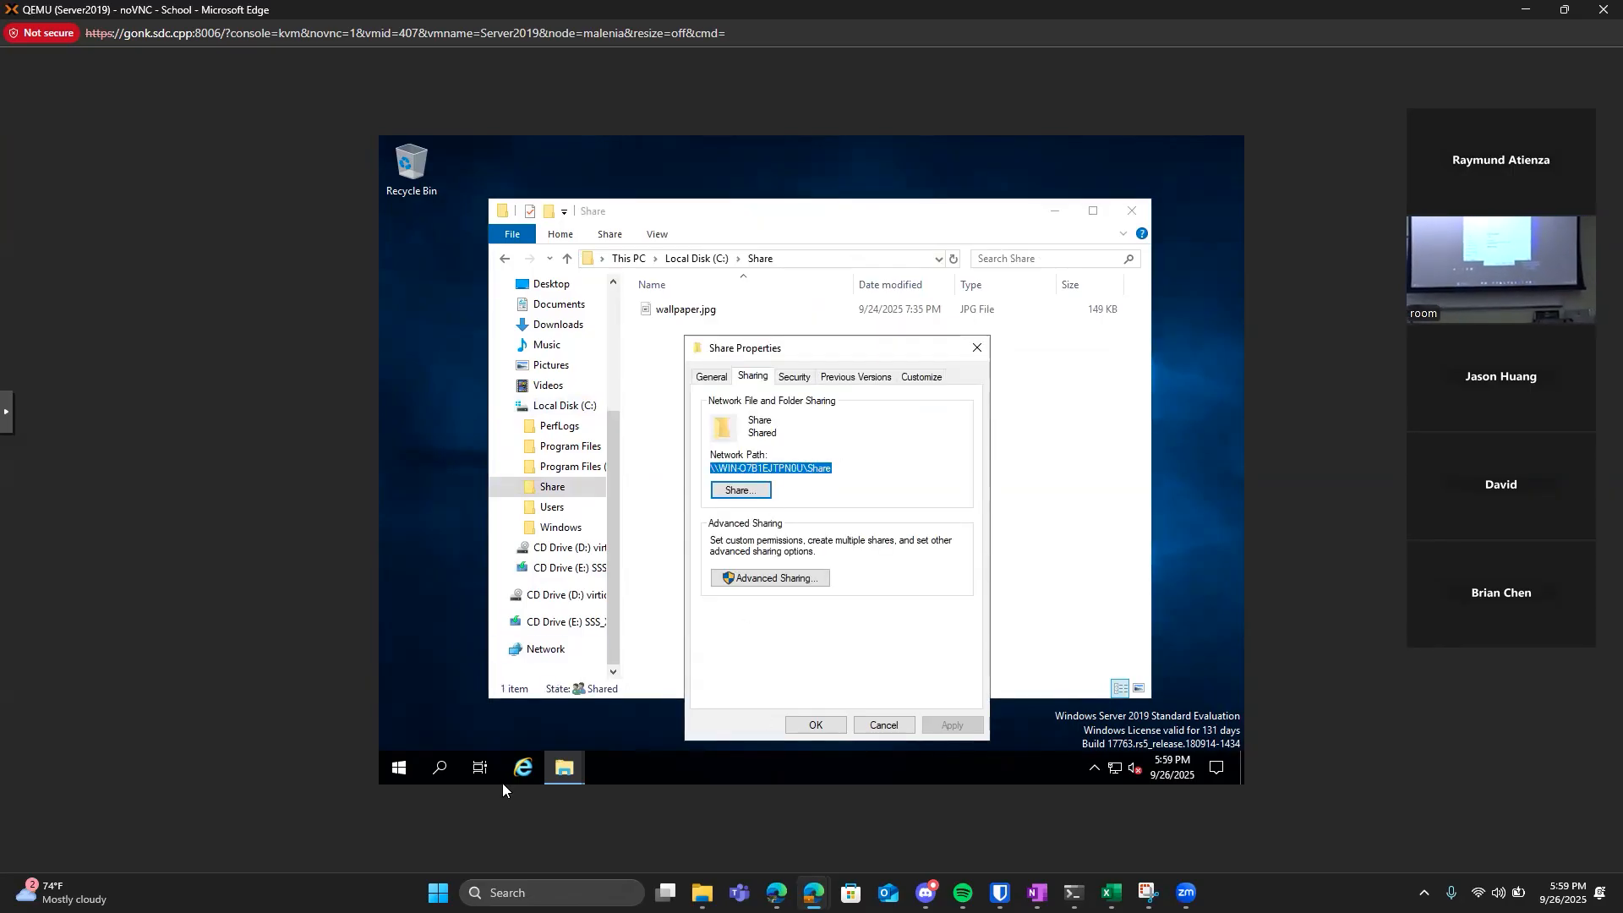
click(565, 768)
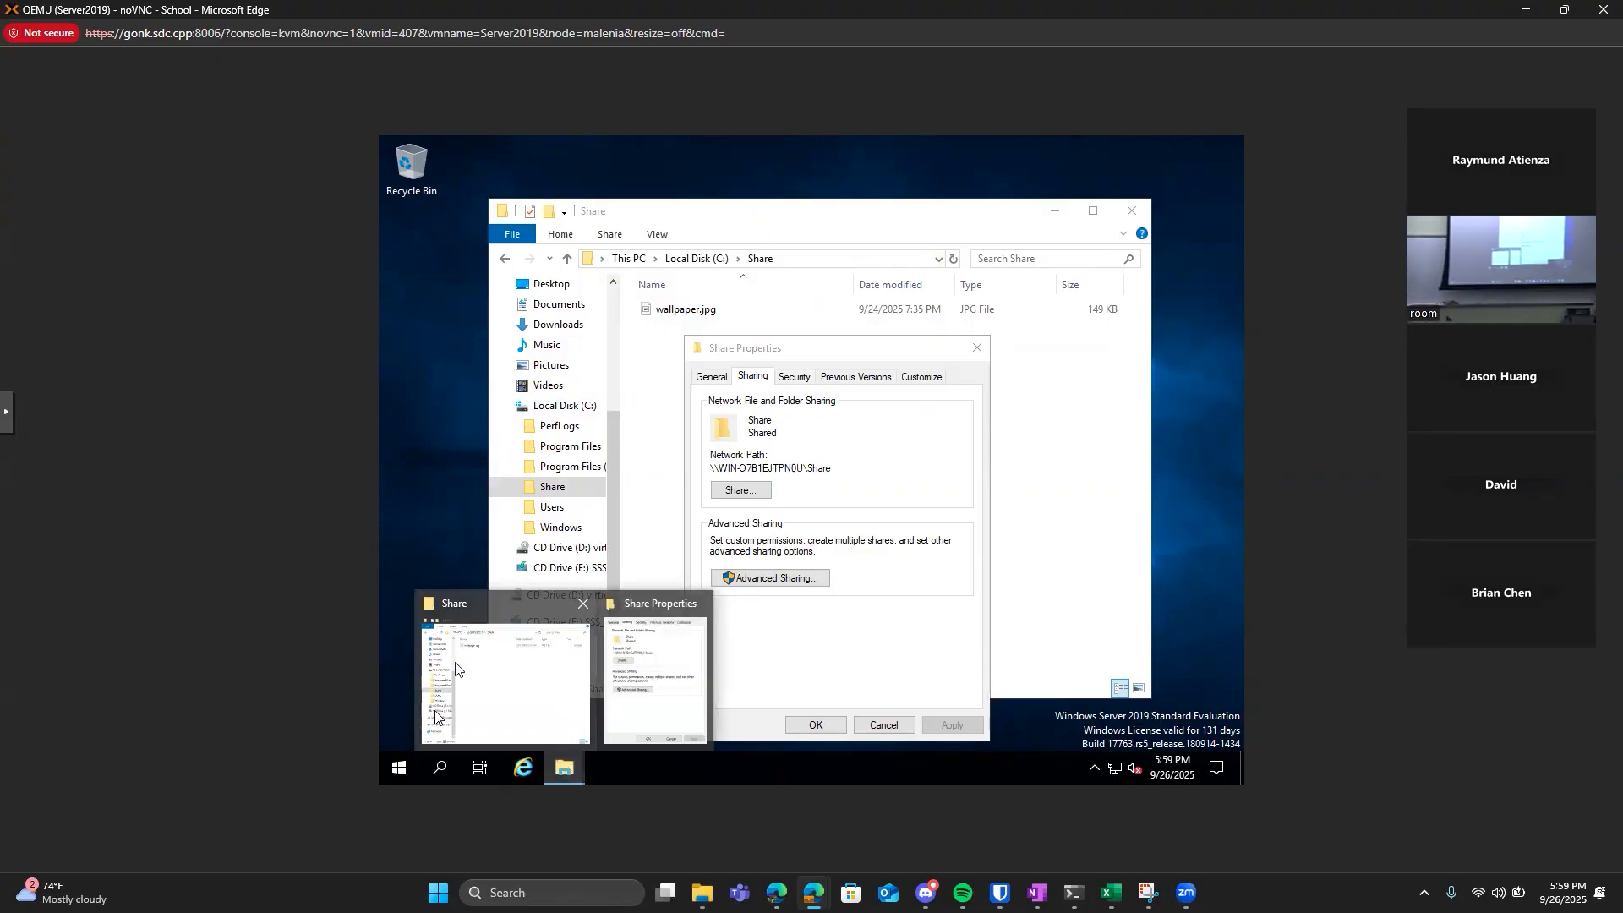
Launch Group Policy Management and open the Default Domain Policy of yugi.moto for editing.
click(404, 766)
text(gr)
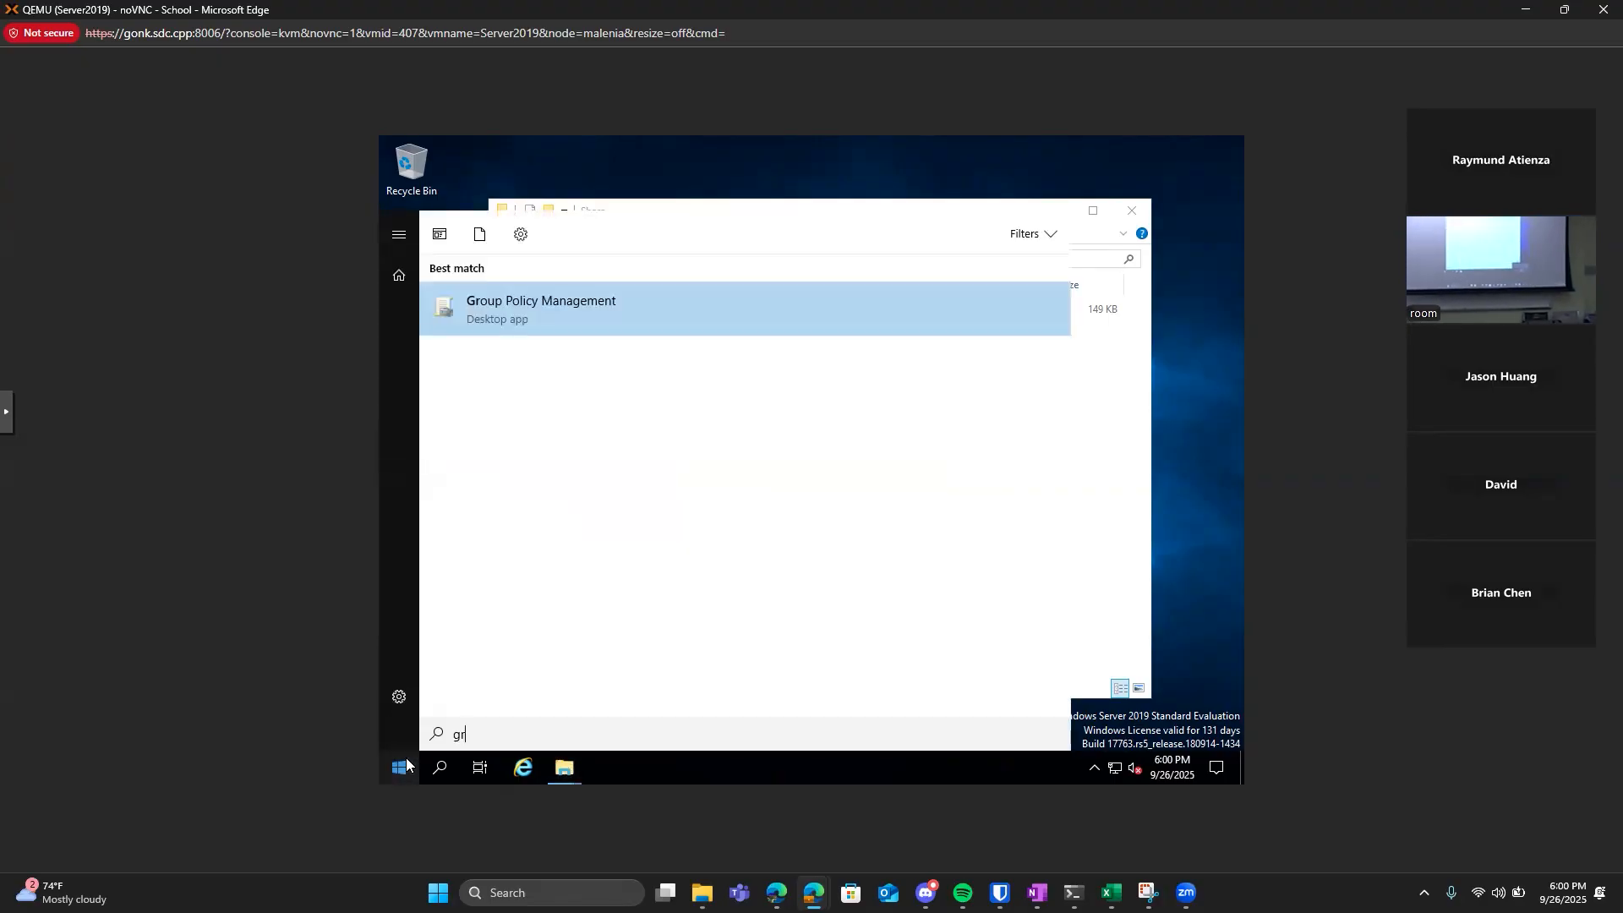
click(407, 764)
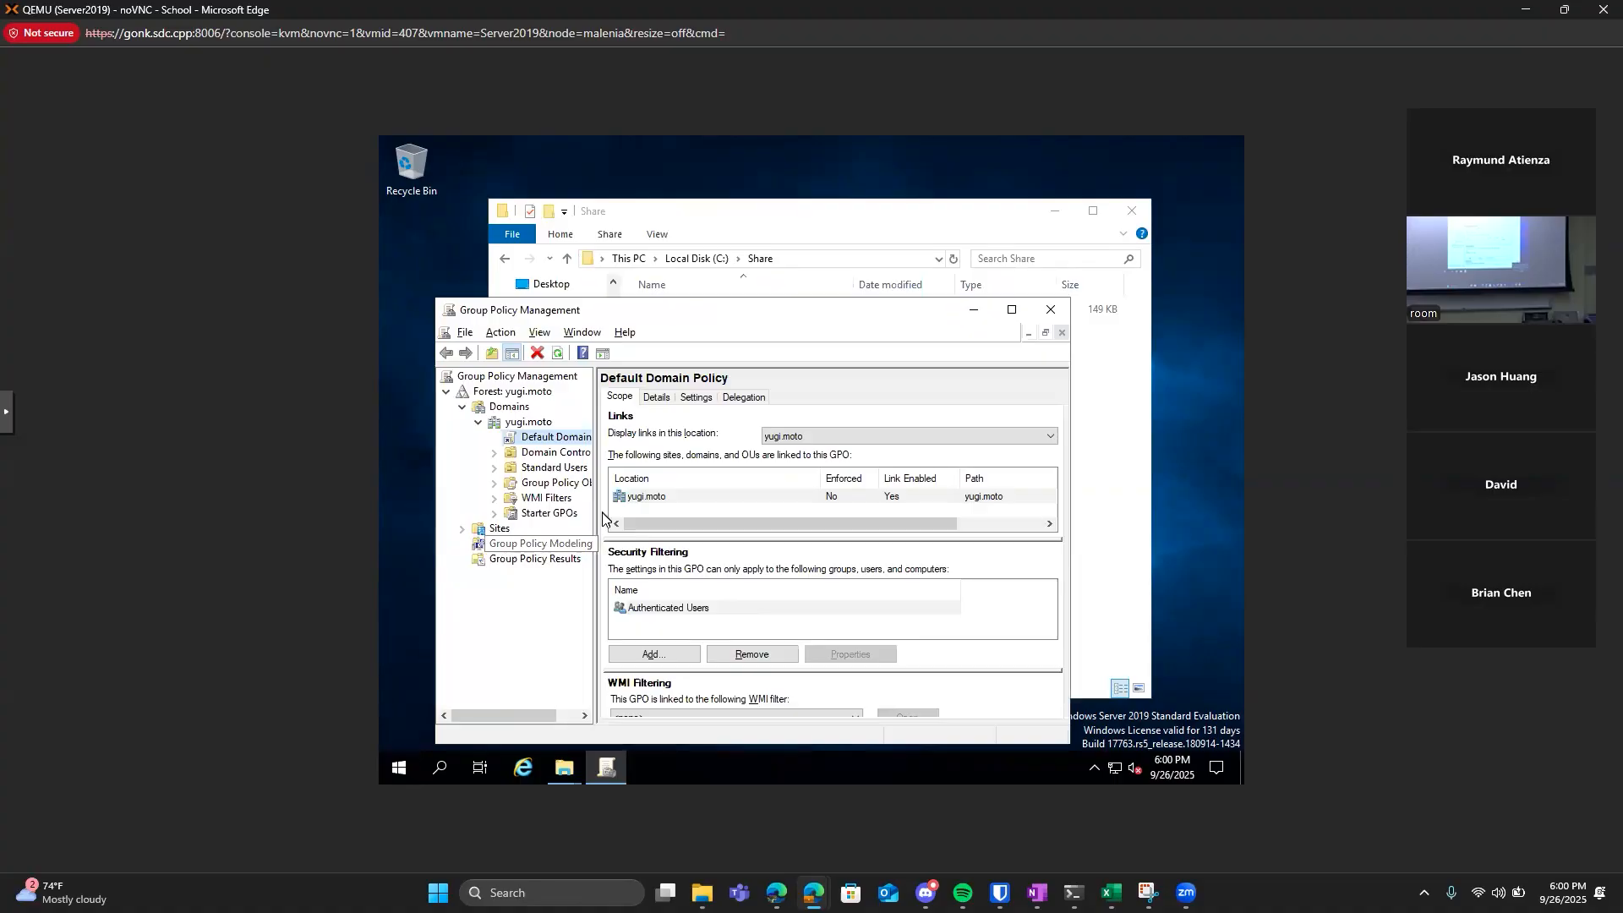
click(545, 437)
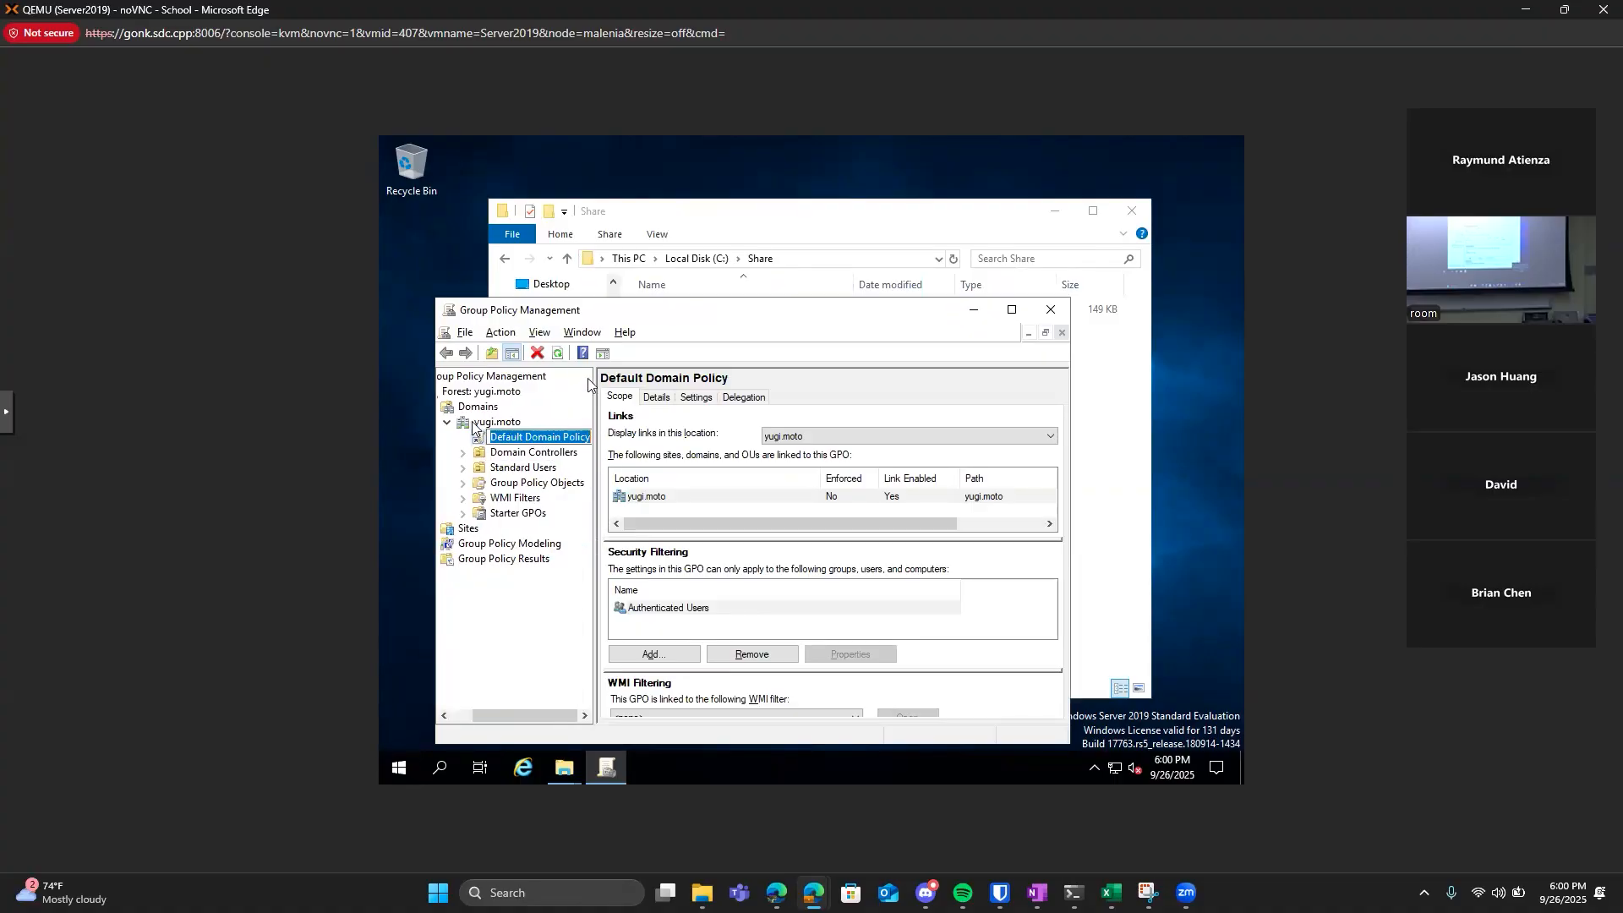
right_click(548, 441)
click(584, 457)
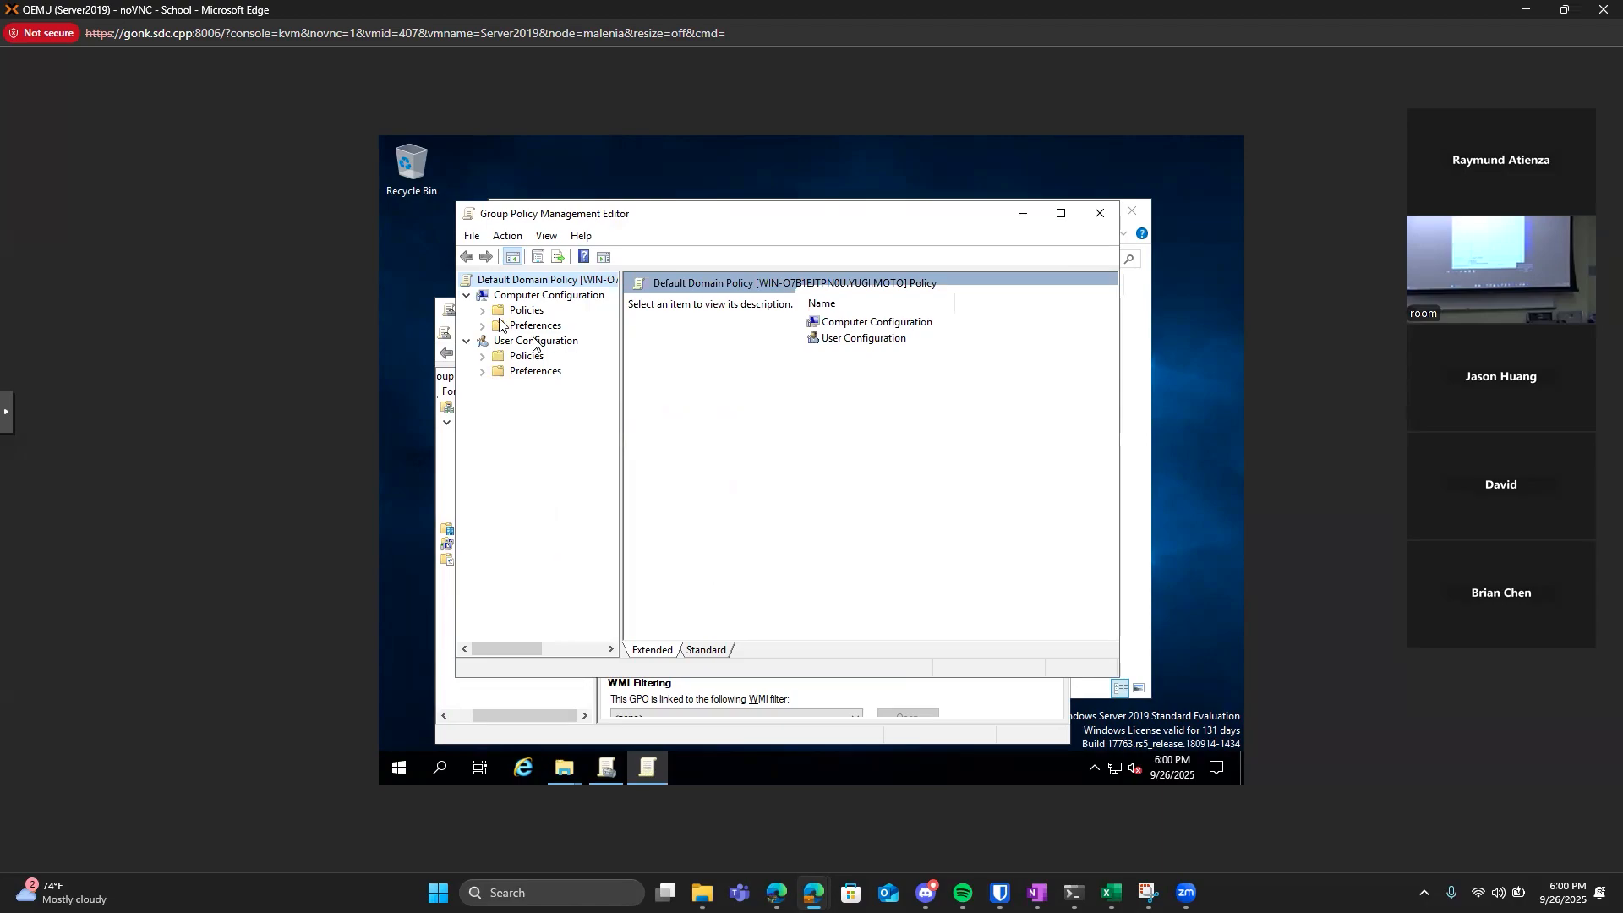
Open the Desktop Wallpaper setting in the Desktop subfolder of Desktop, within the User Configuration policies' Administrative Templates.
drag(648, 223, 647, 246)
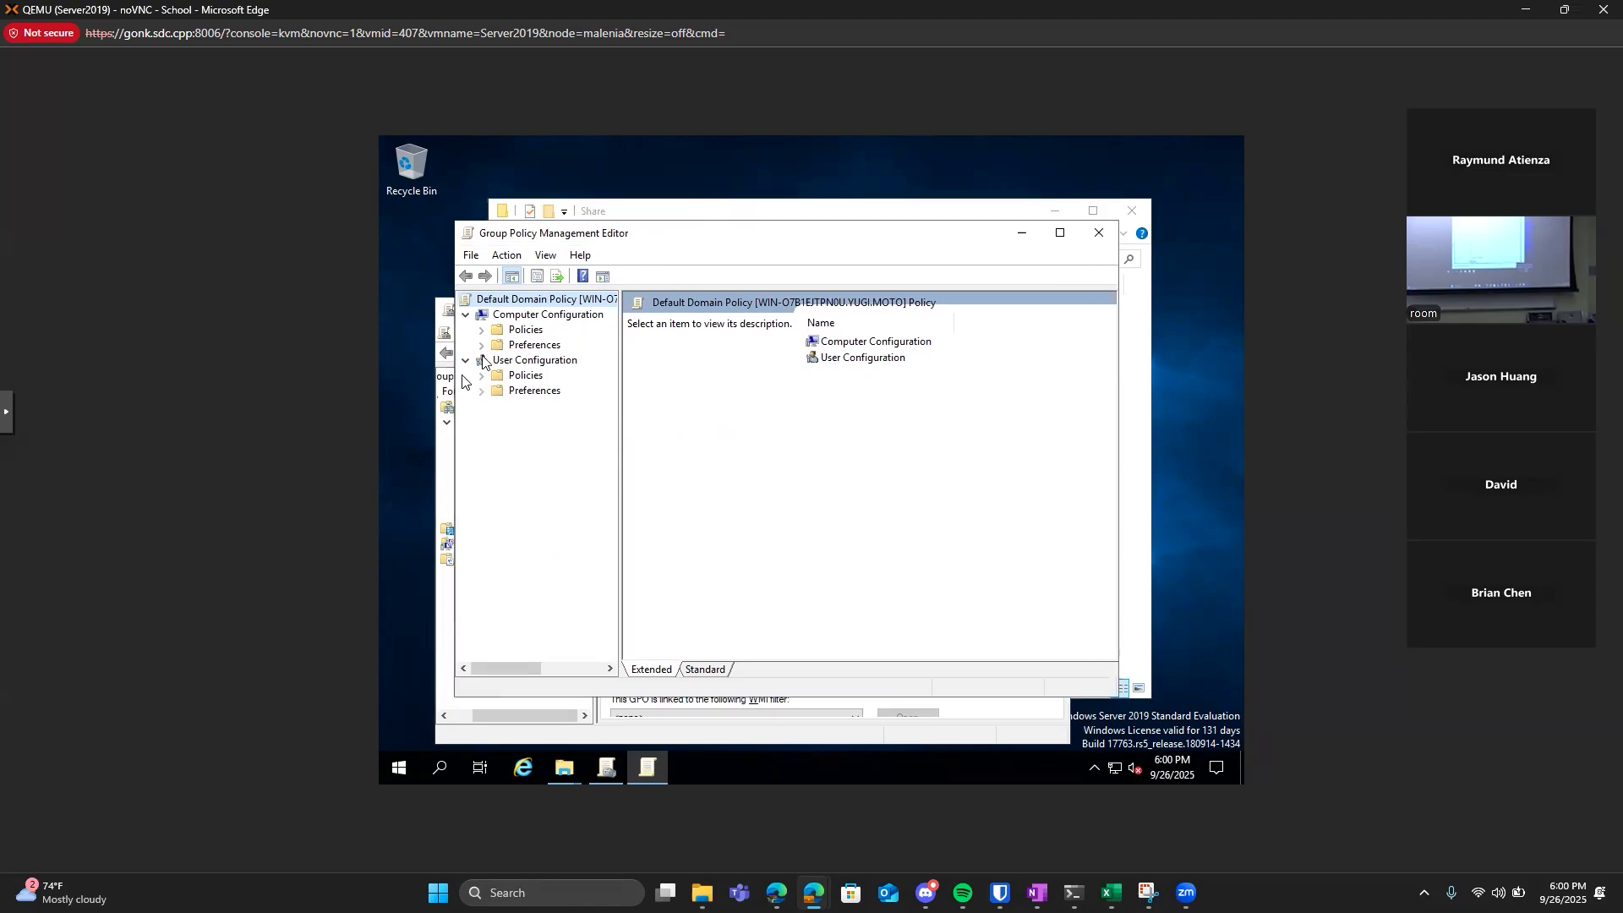
click(483, 377)
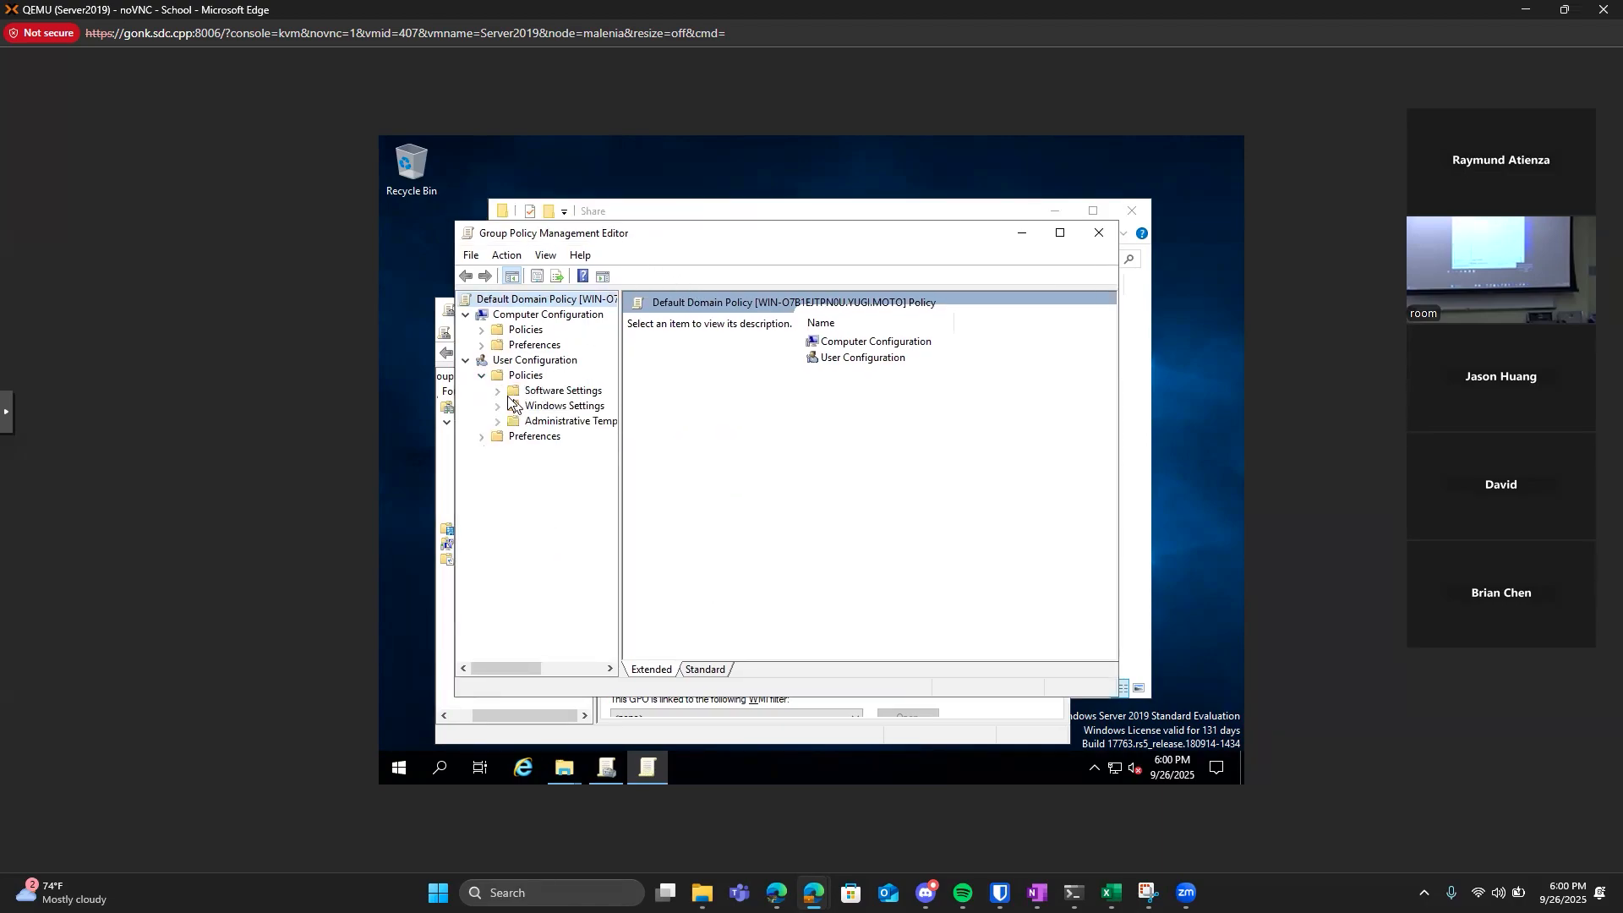
click(496, 406)
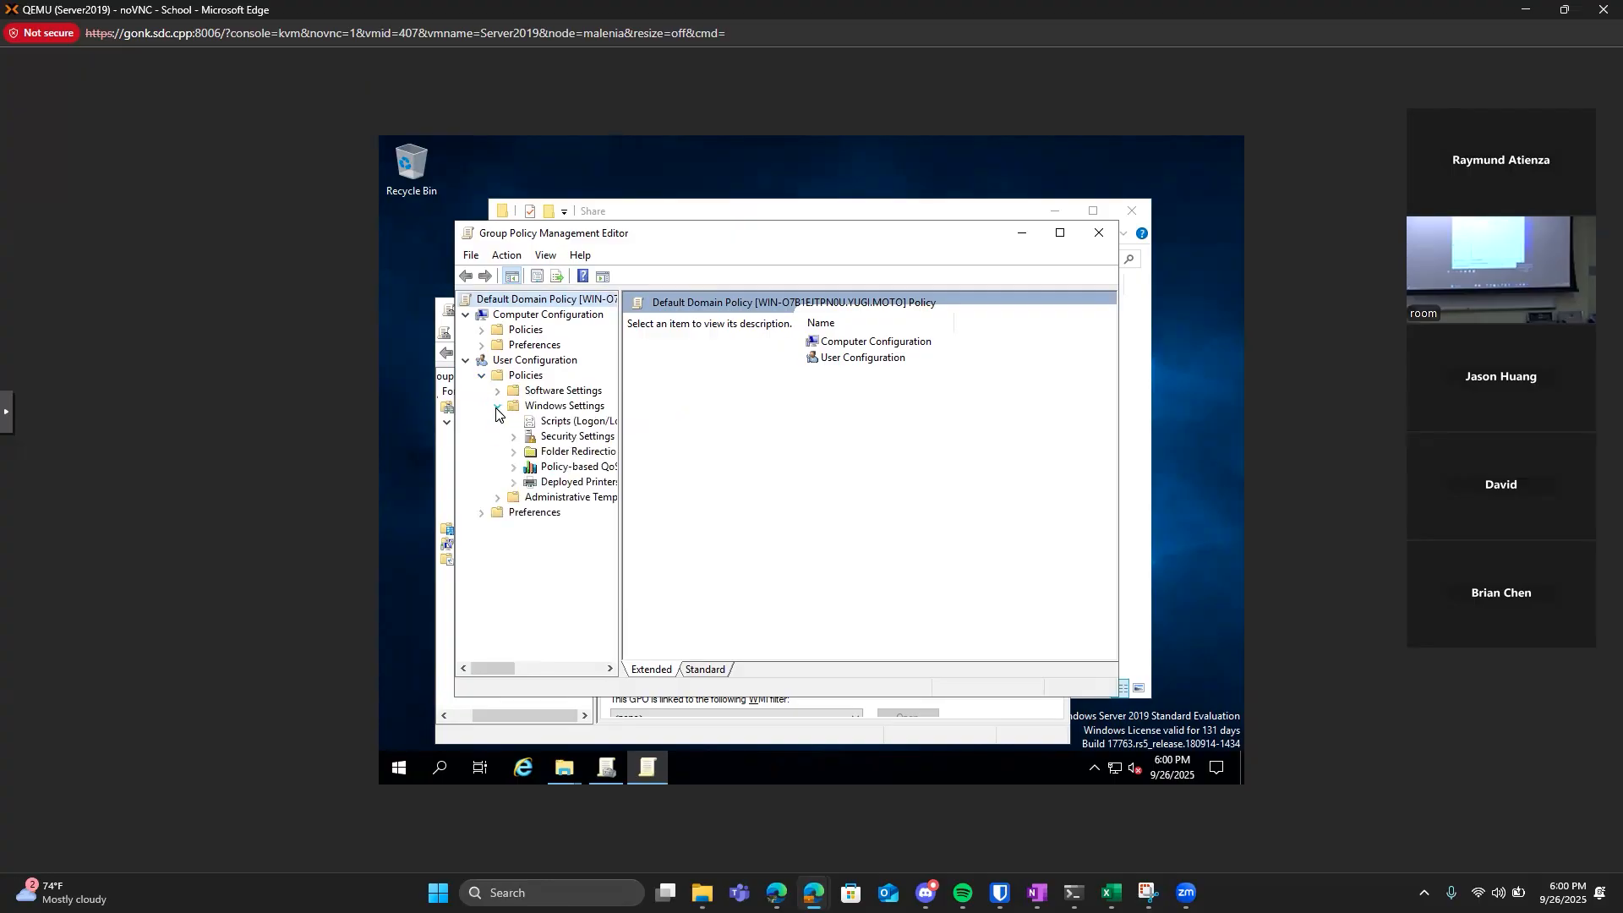
click(499, 406)
click(497, 391)
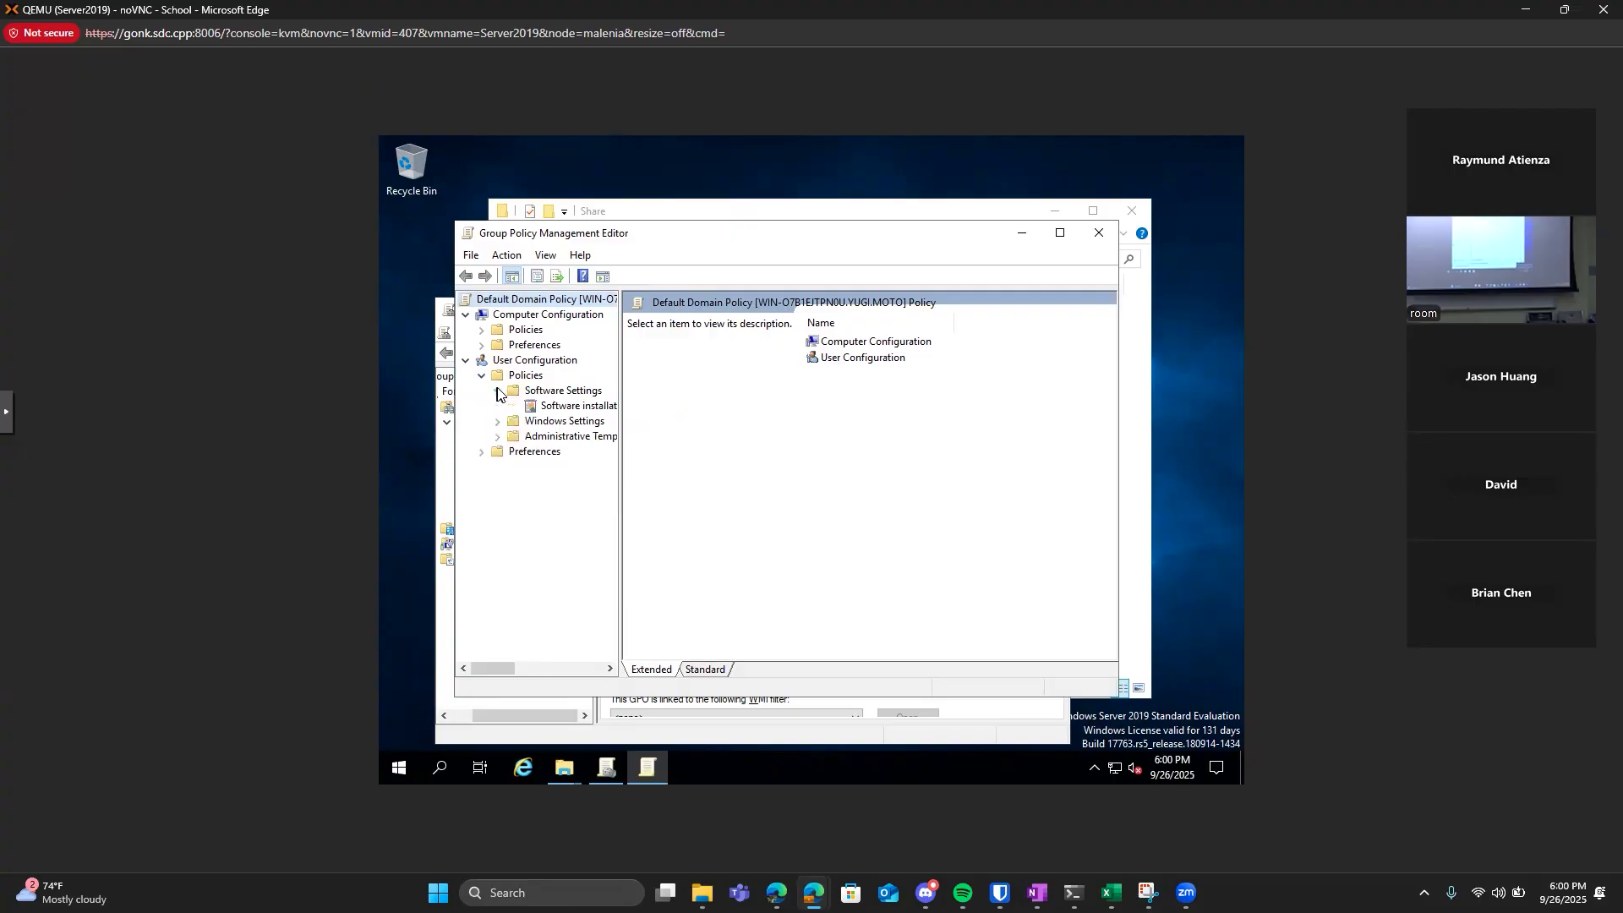
click(497, 390)
click(498, 422)
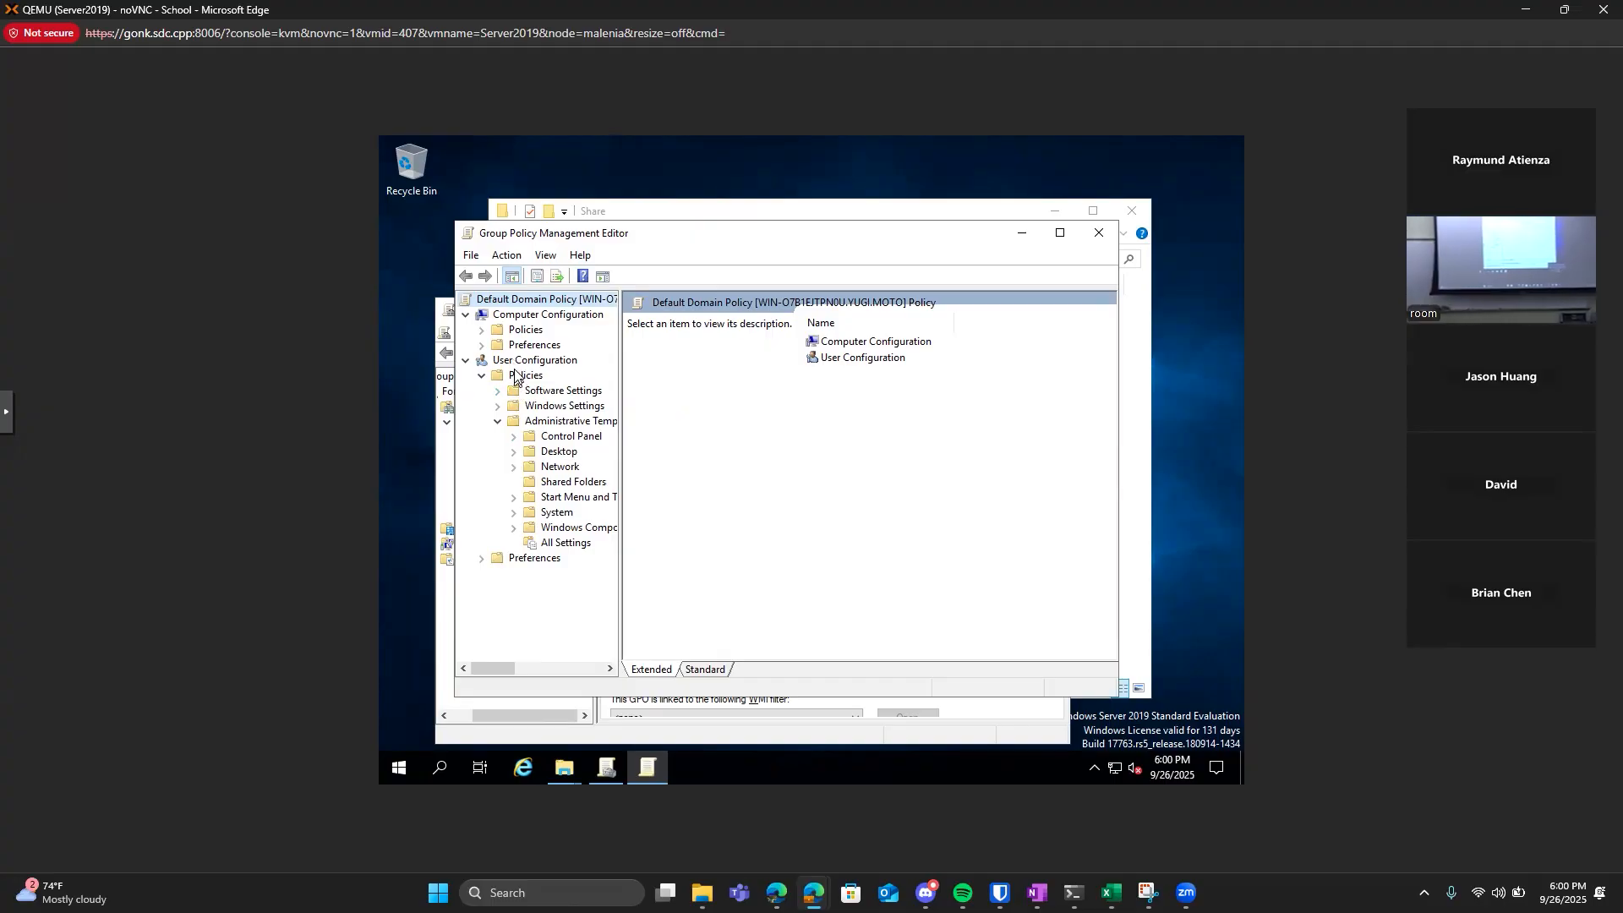
click(531, 454)
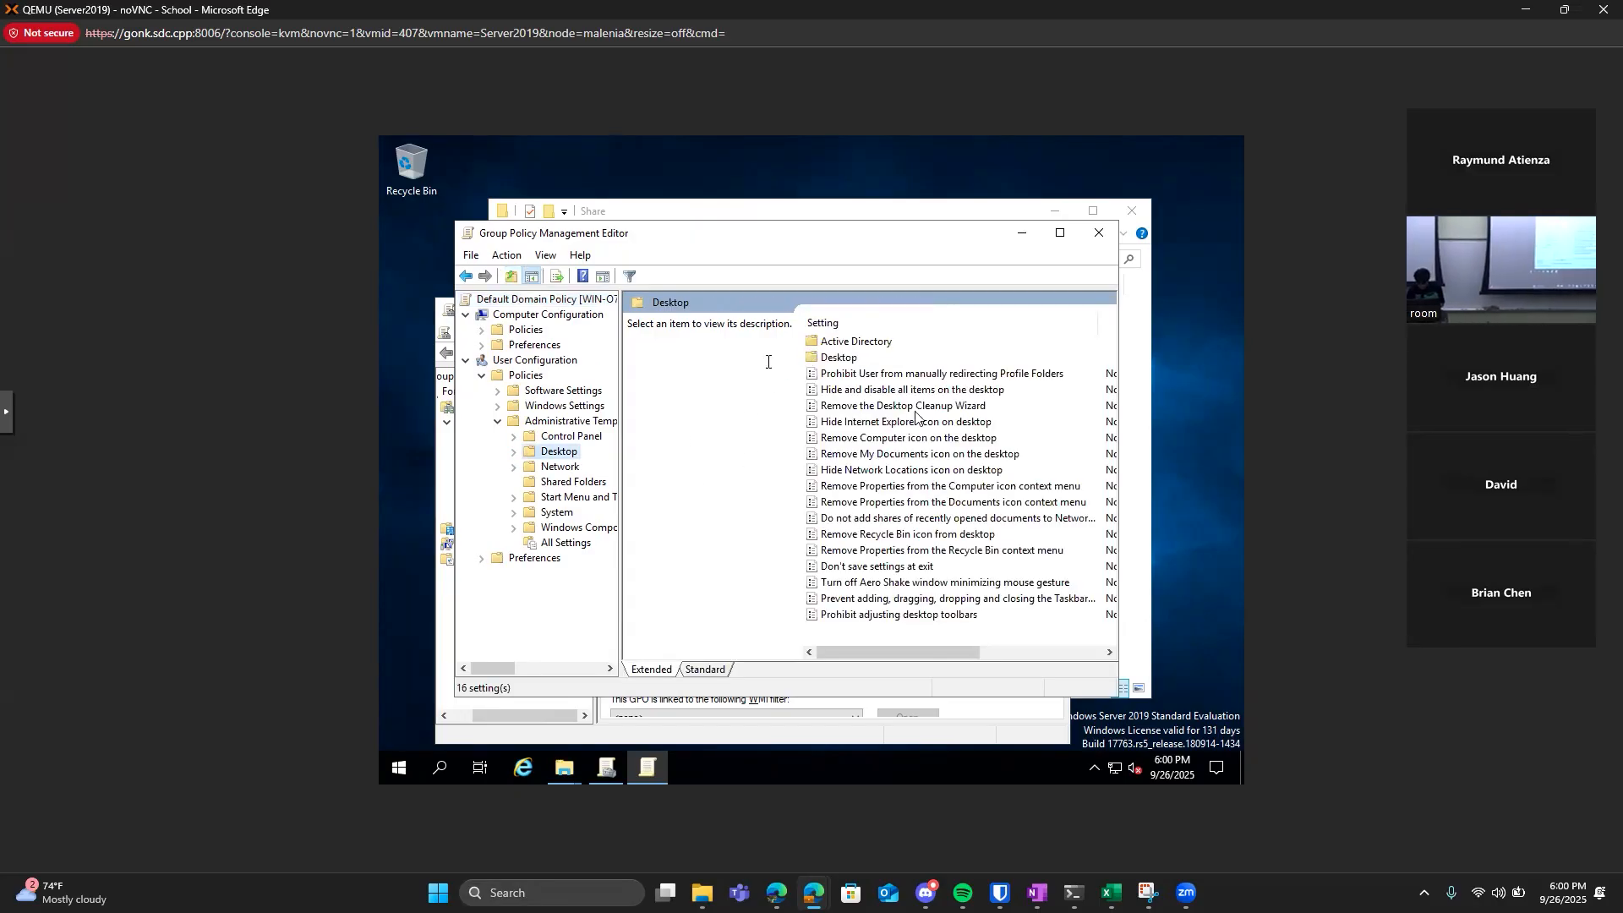
double_click(832, 359)
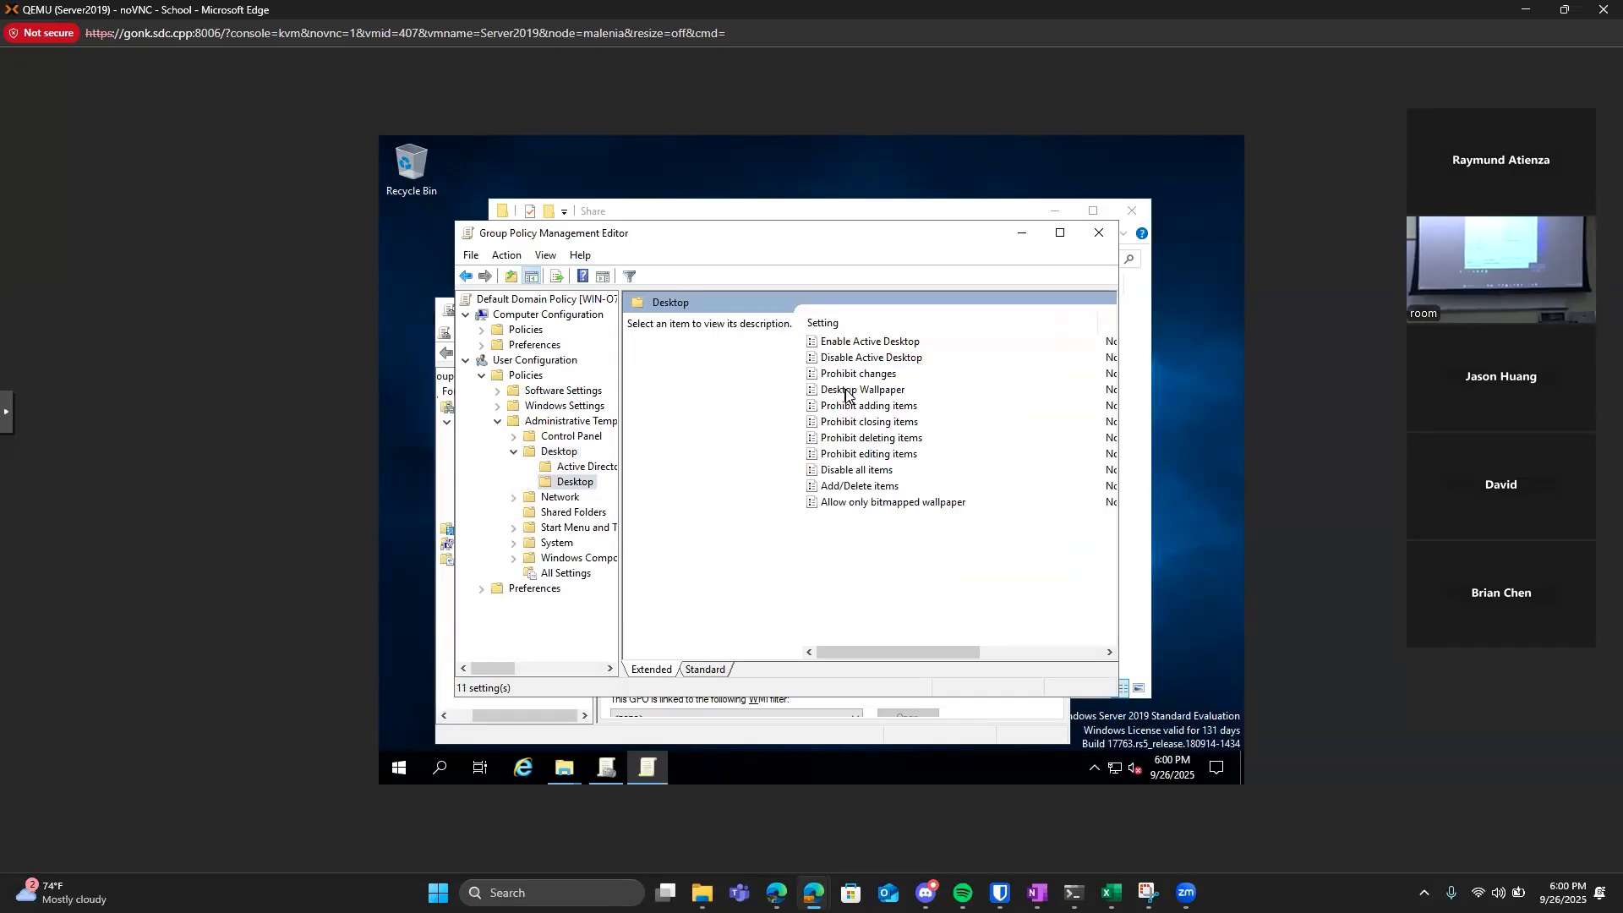
double_click(843, 391)
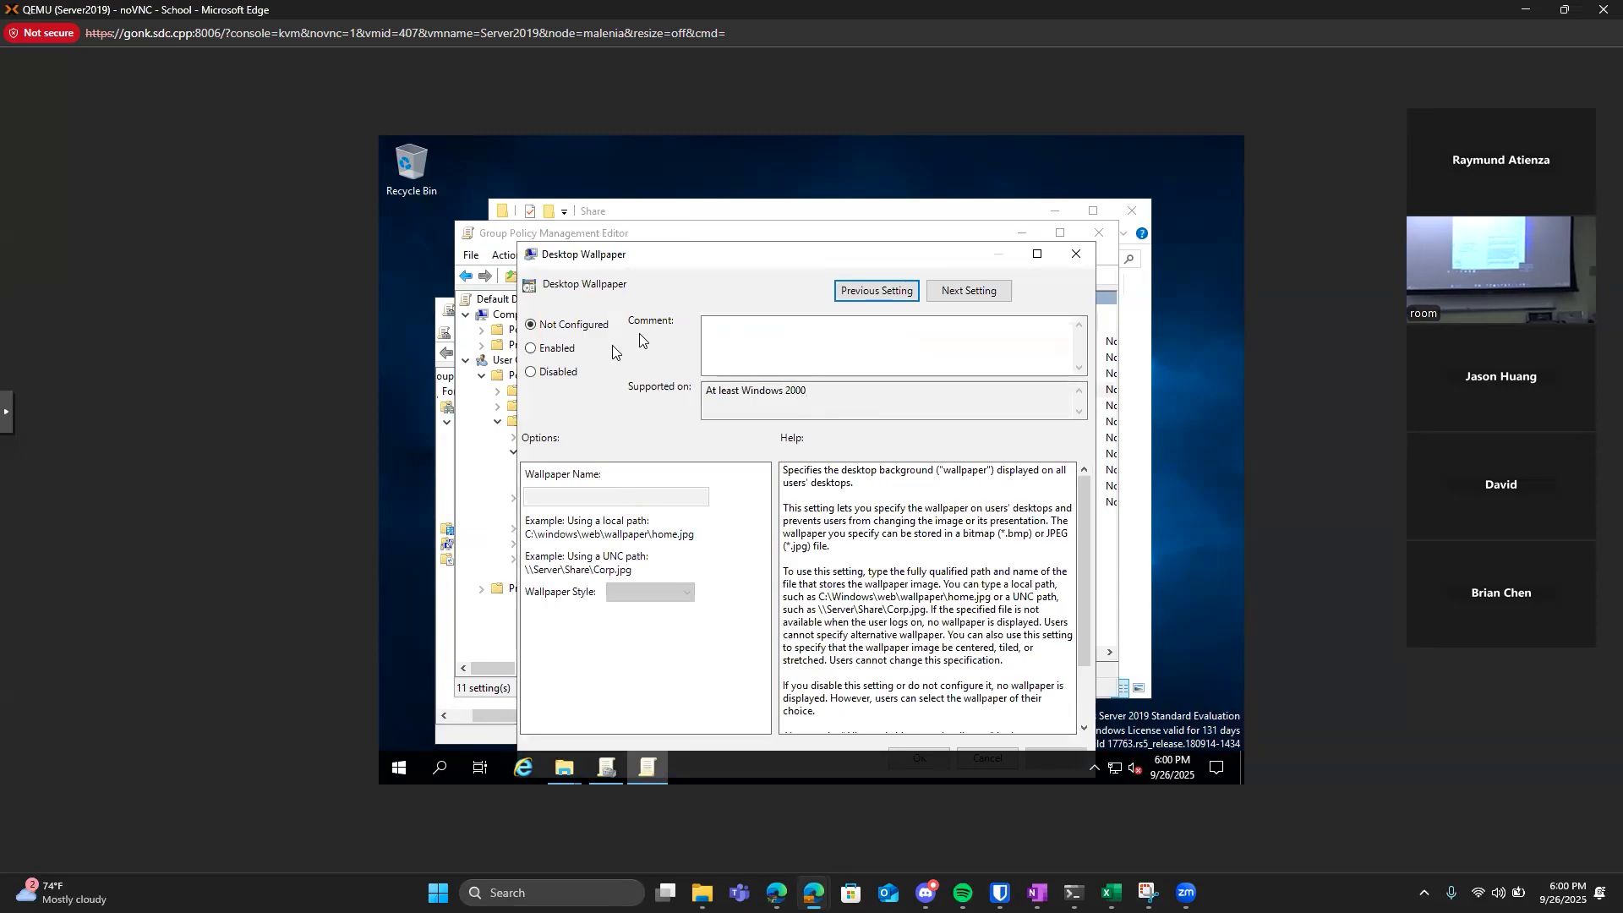
Enable the Desktop Wallpaper policy and set its wallpaper name to \\WIN-O7B1EJTPN0U\Share\wallpaper.jpg.
click(573, 358)
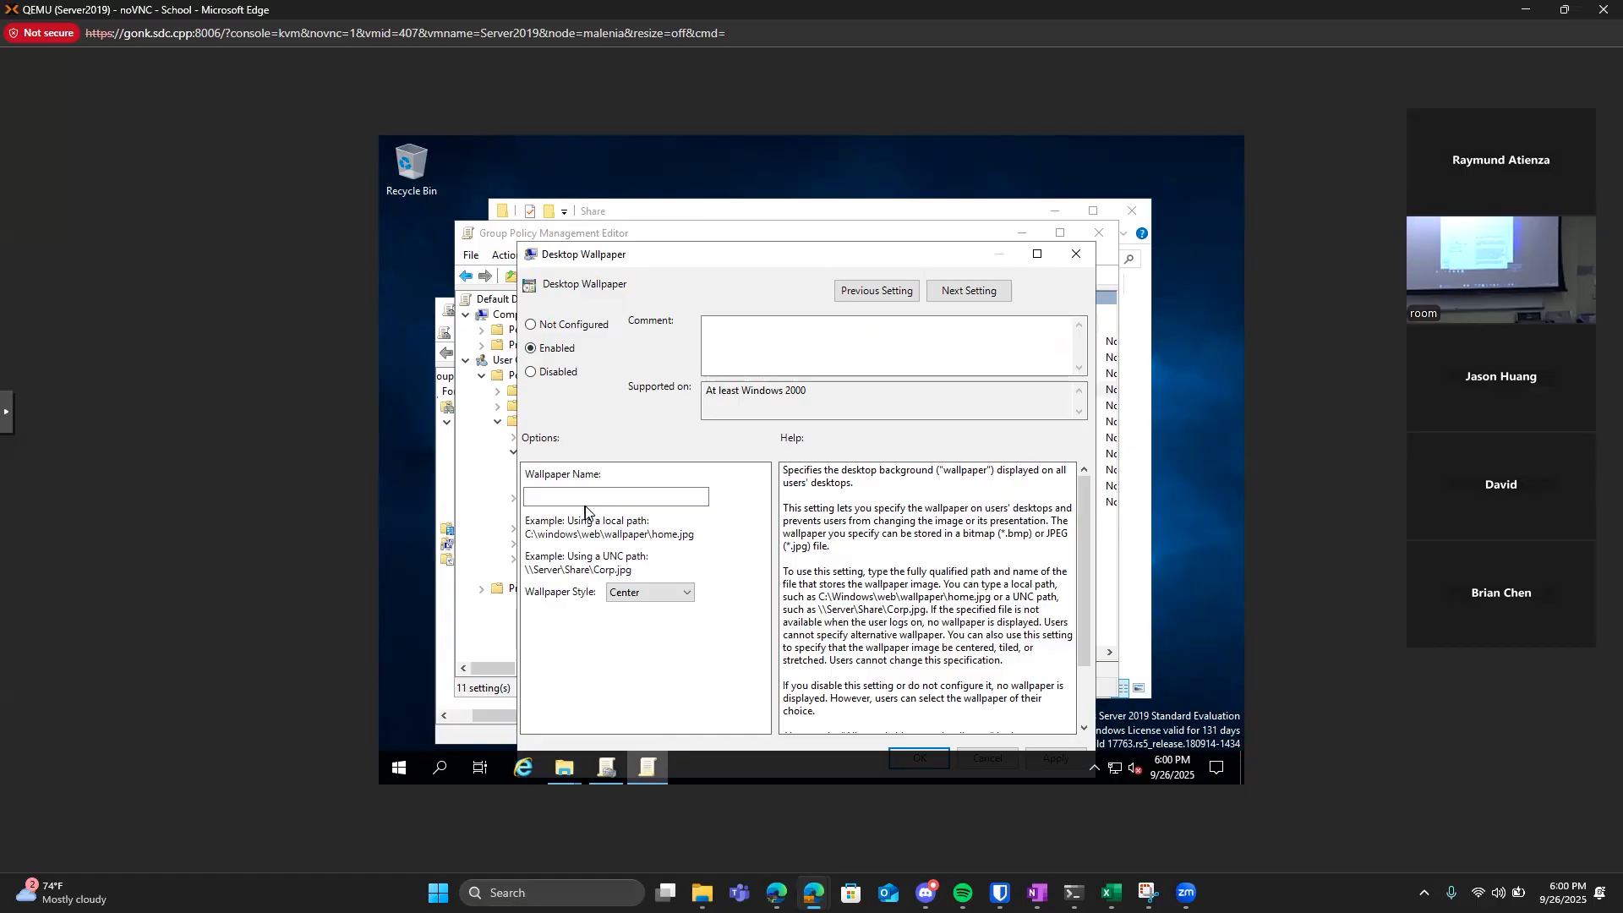
click(564, 497)
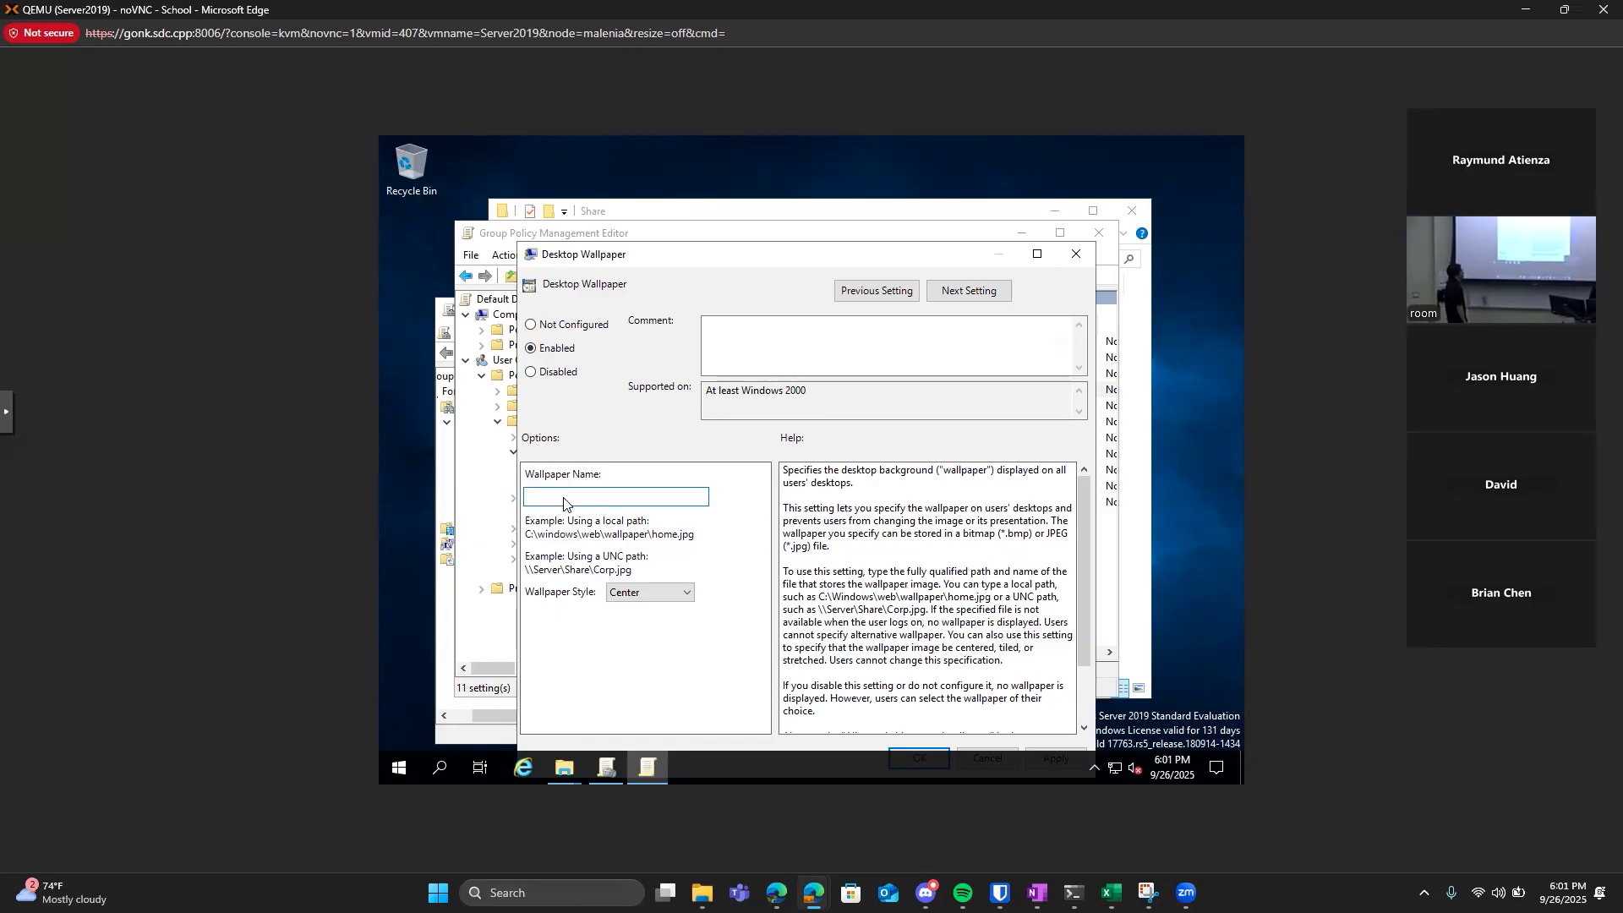
text(\\WIN-Q7B1EJTPN0U\Share)
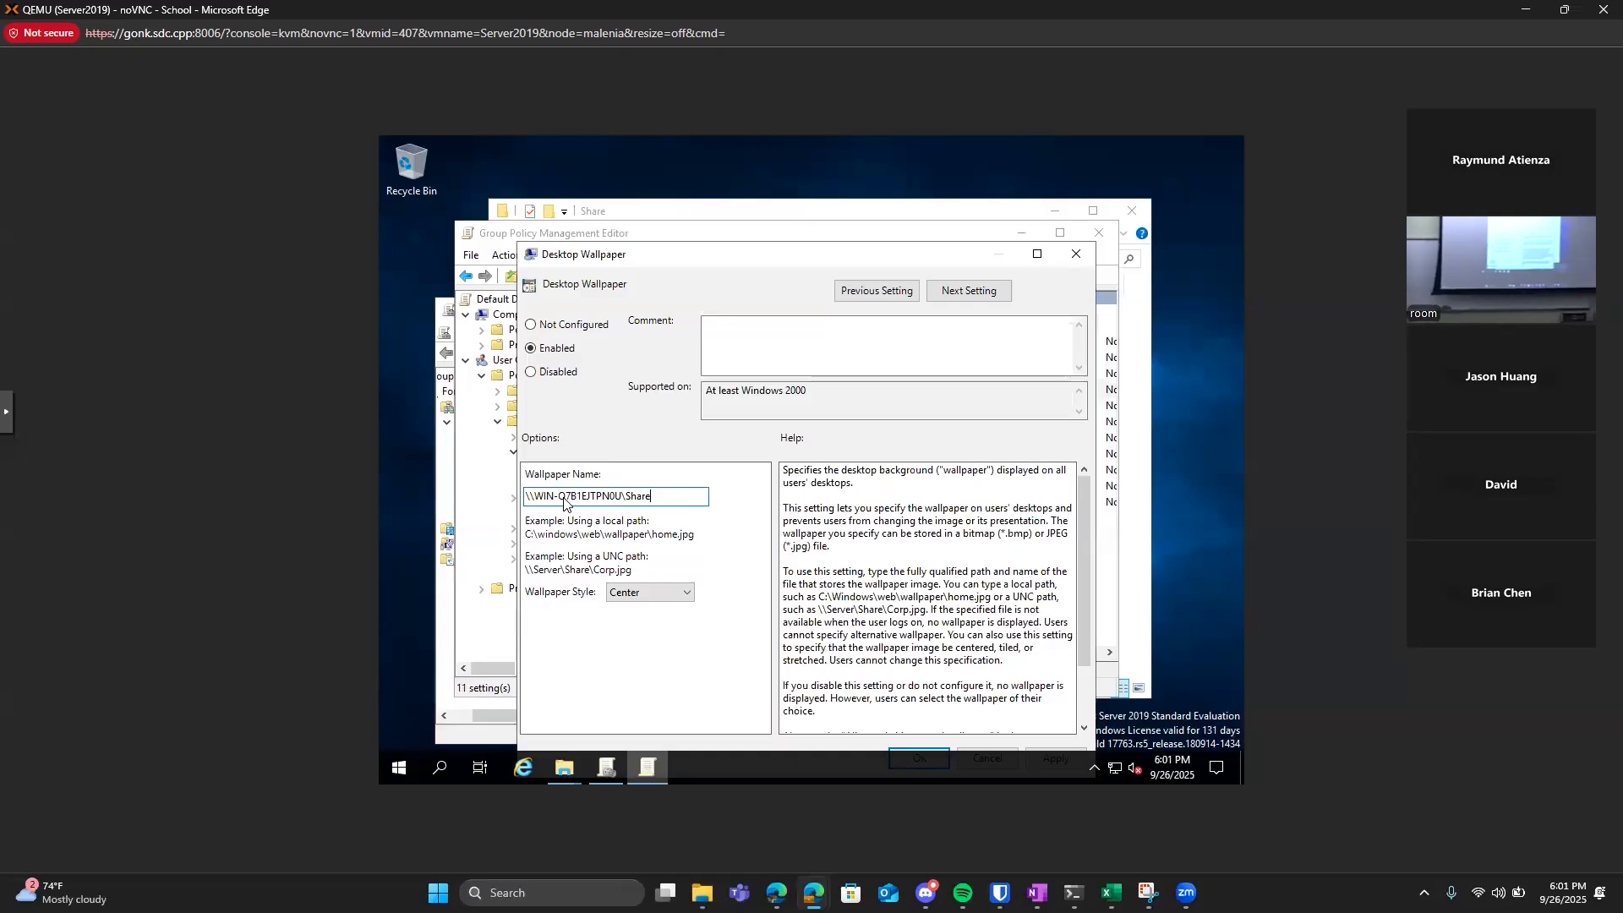
text(\)
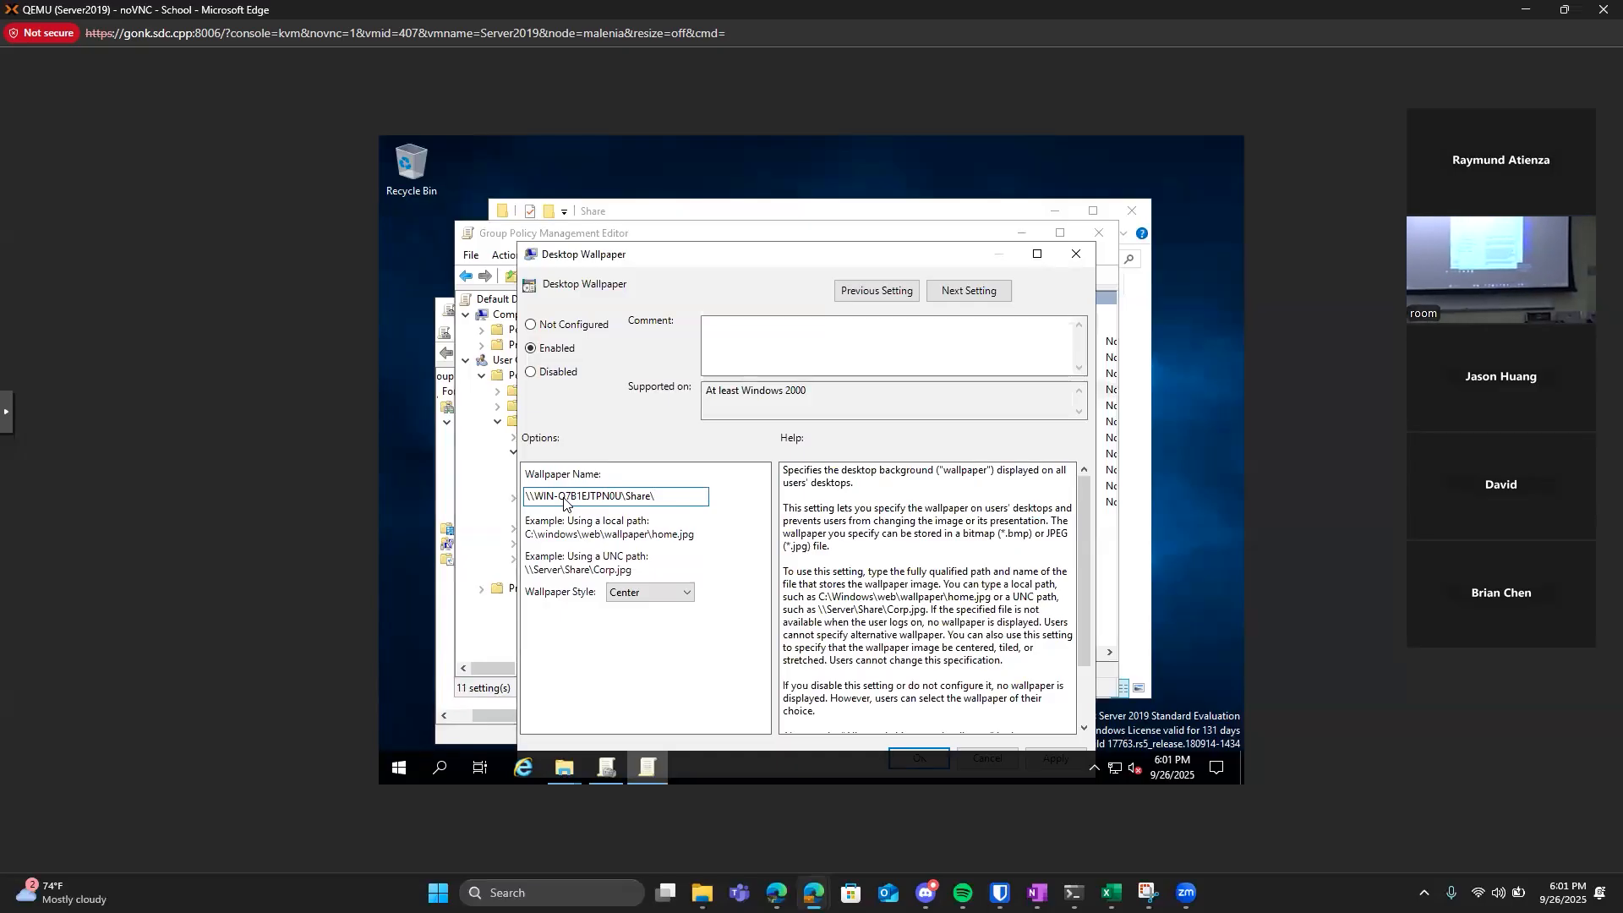
text(wallpaper)
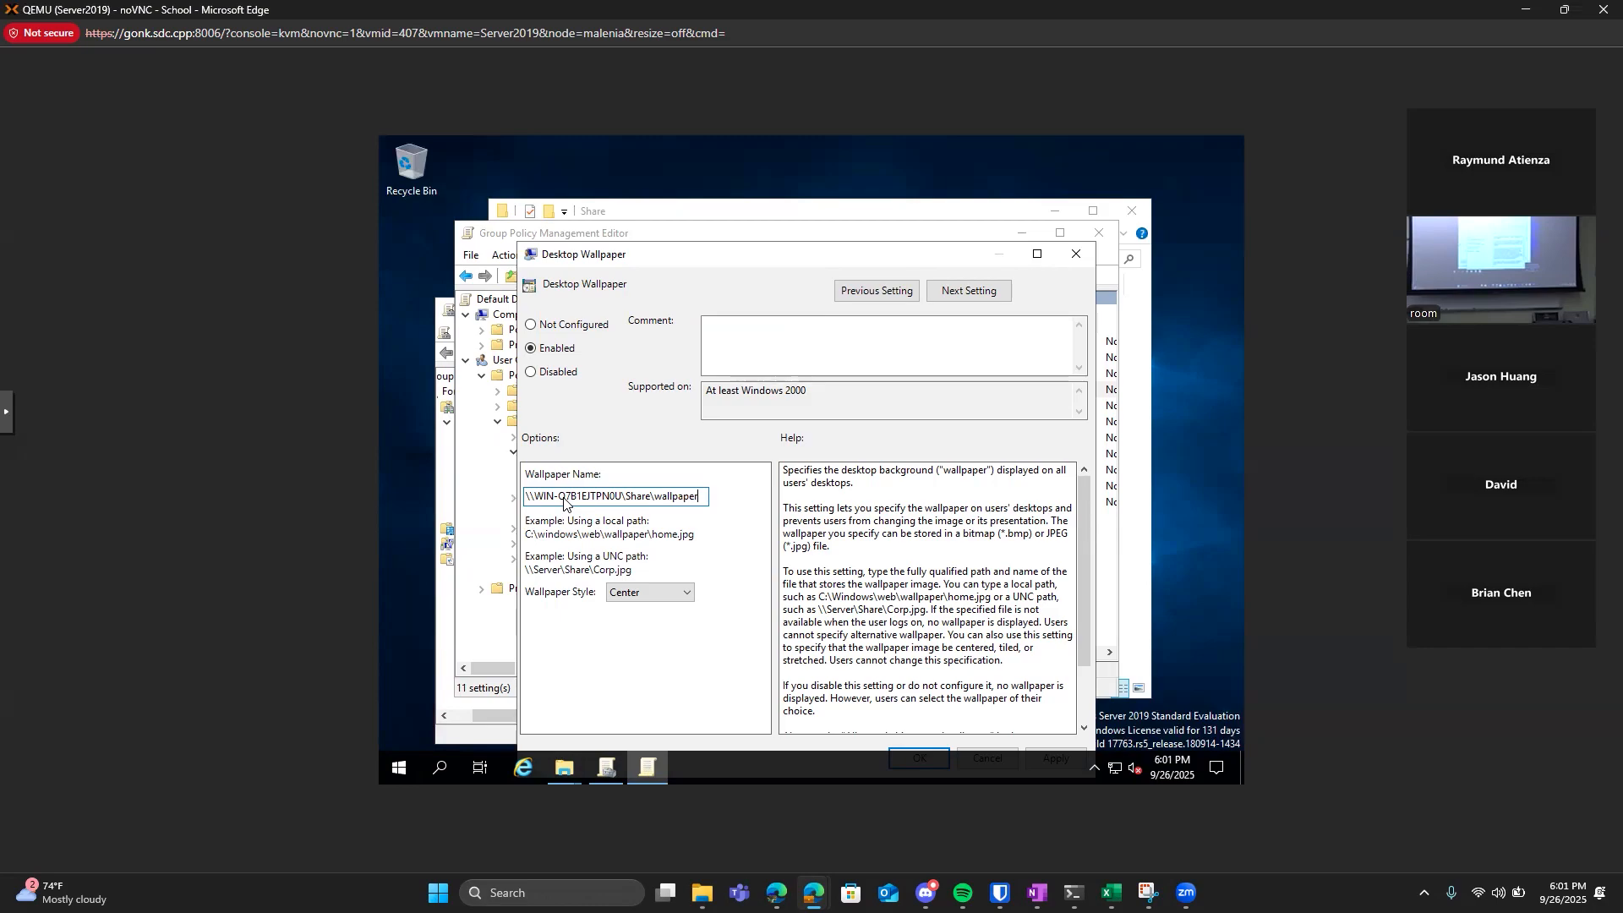
text(.jpg)
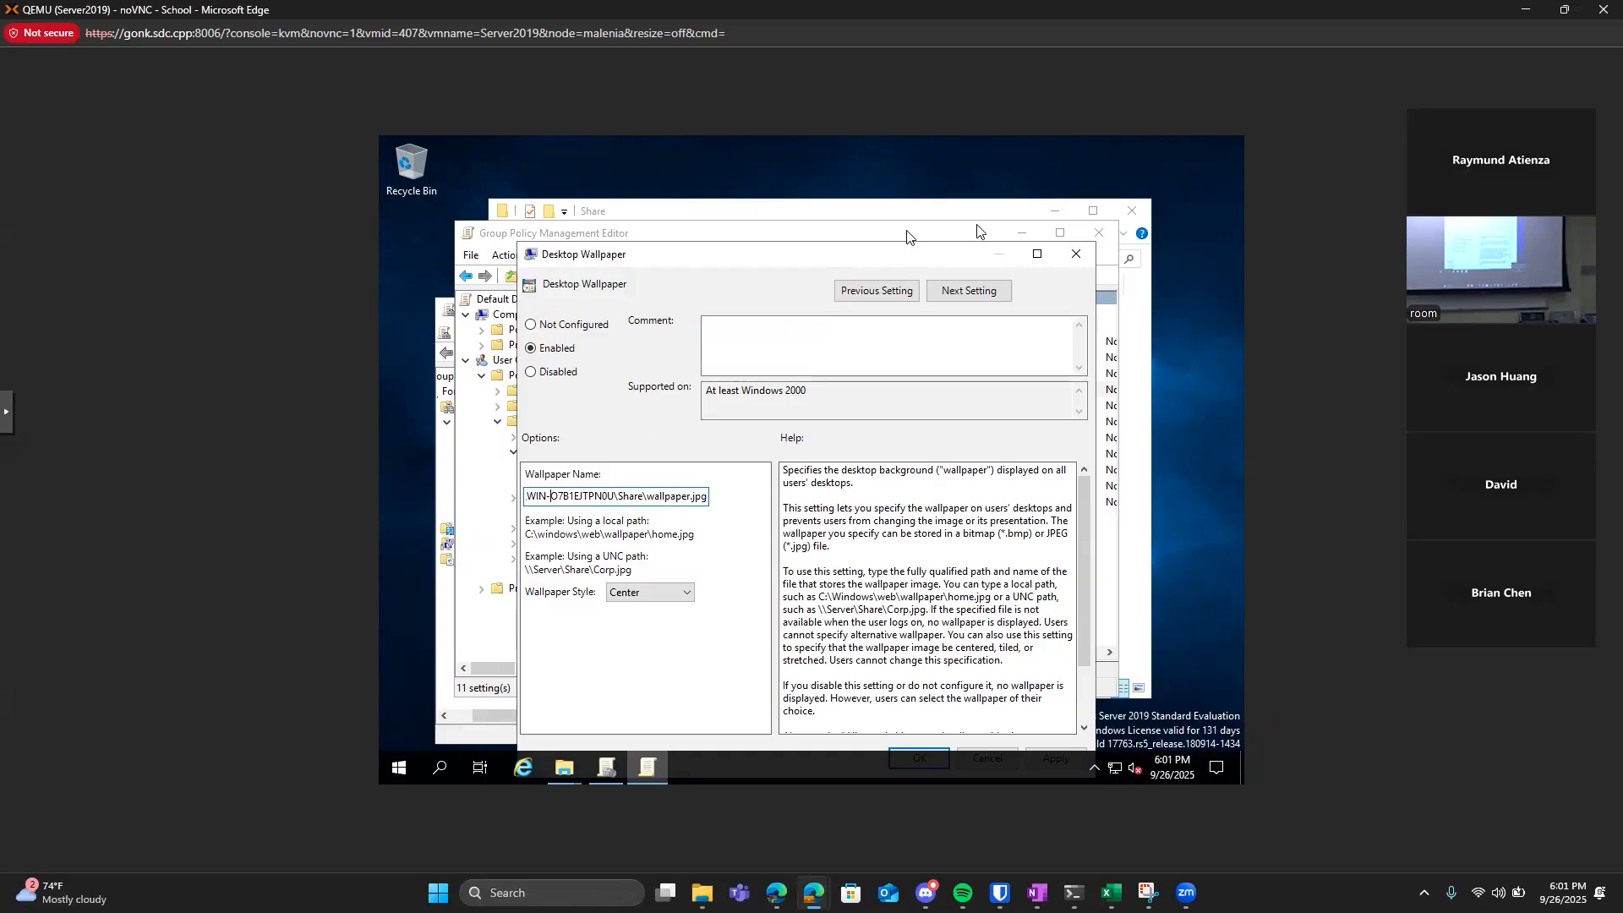
Save the Desktop Wallpaper policy setting and reopen it to check the stored wallpaper path.
drag(875, 253, 857, 211)
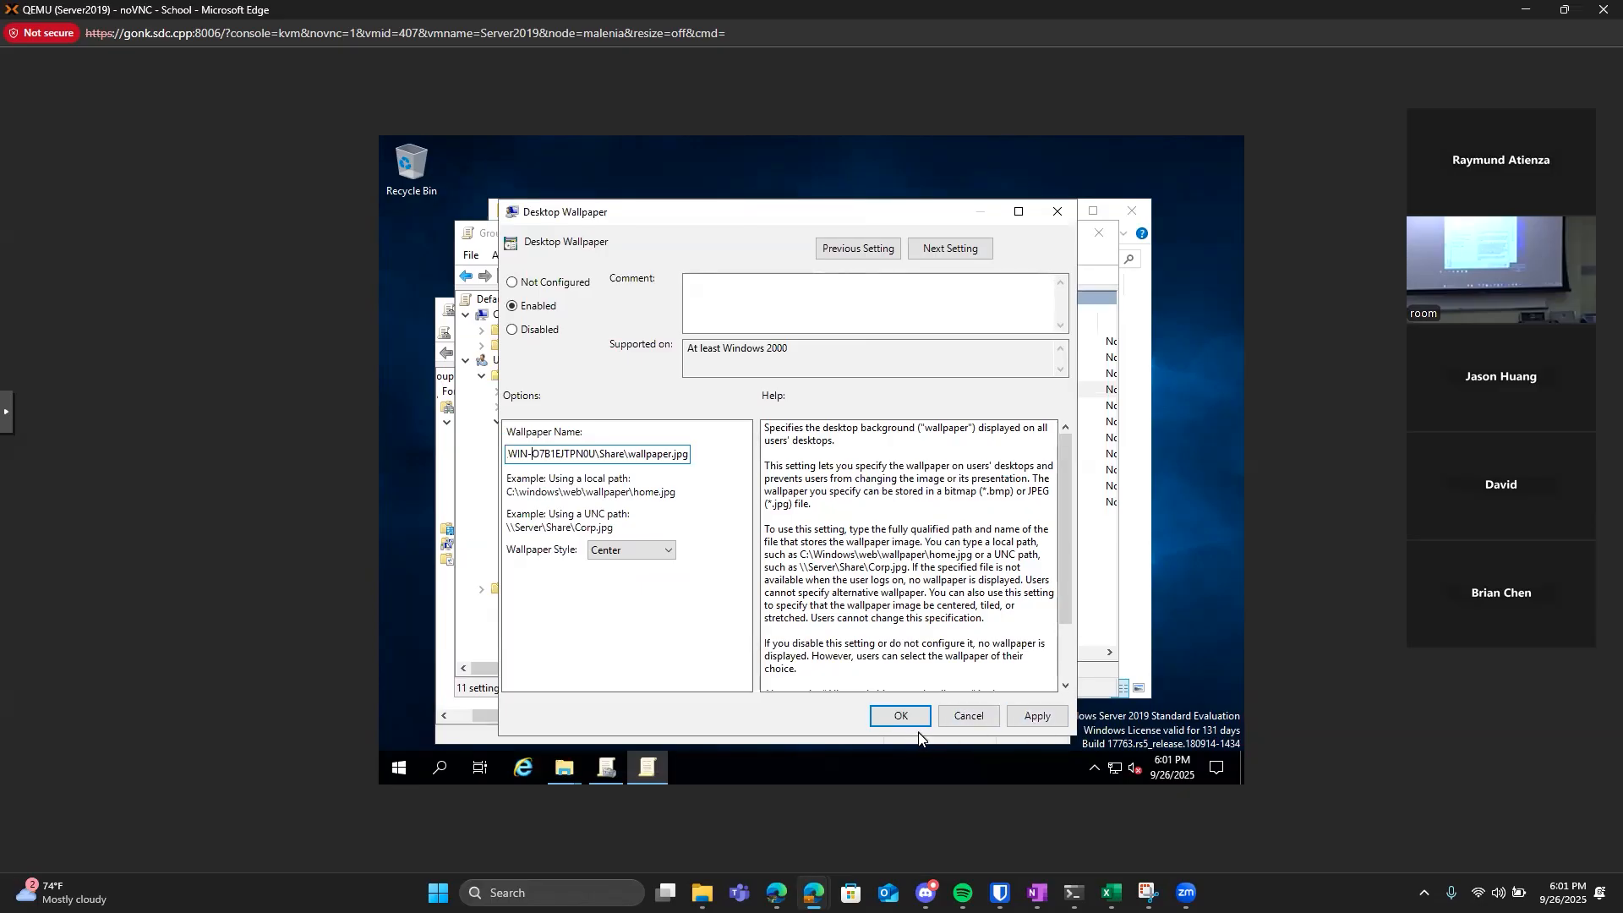
click(901, 716)
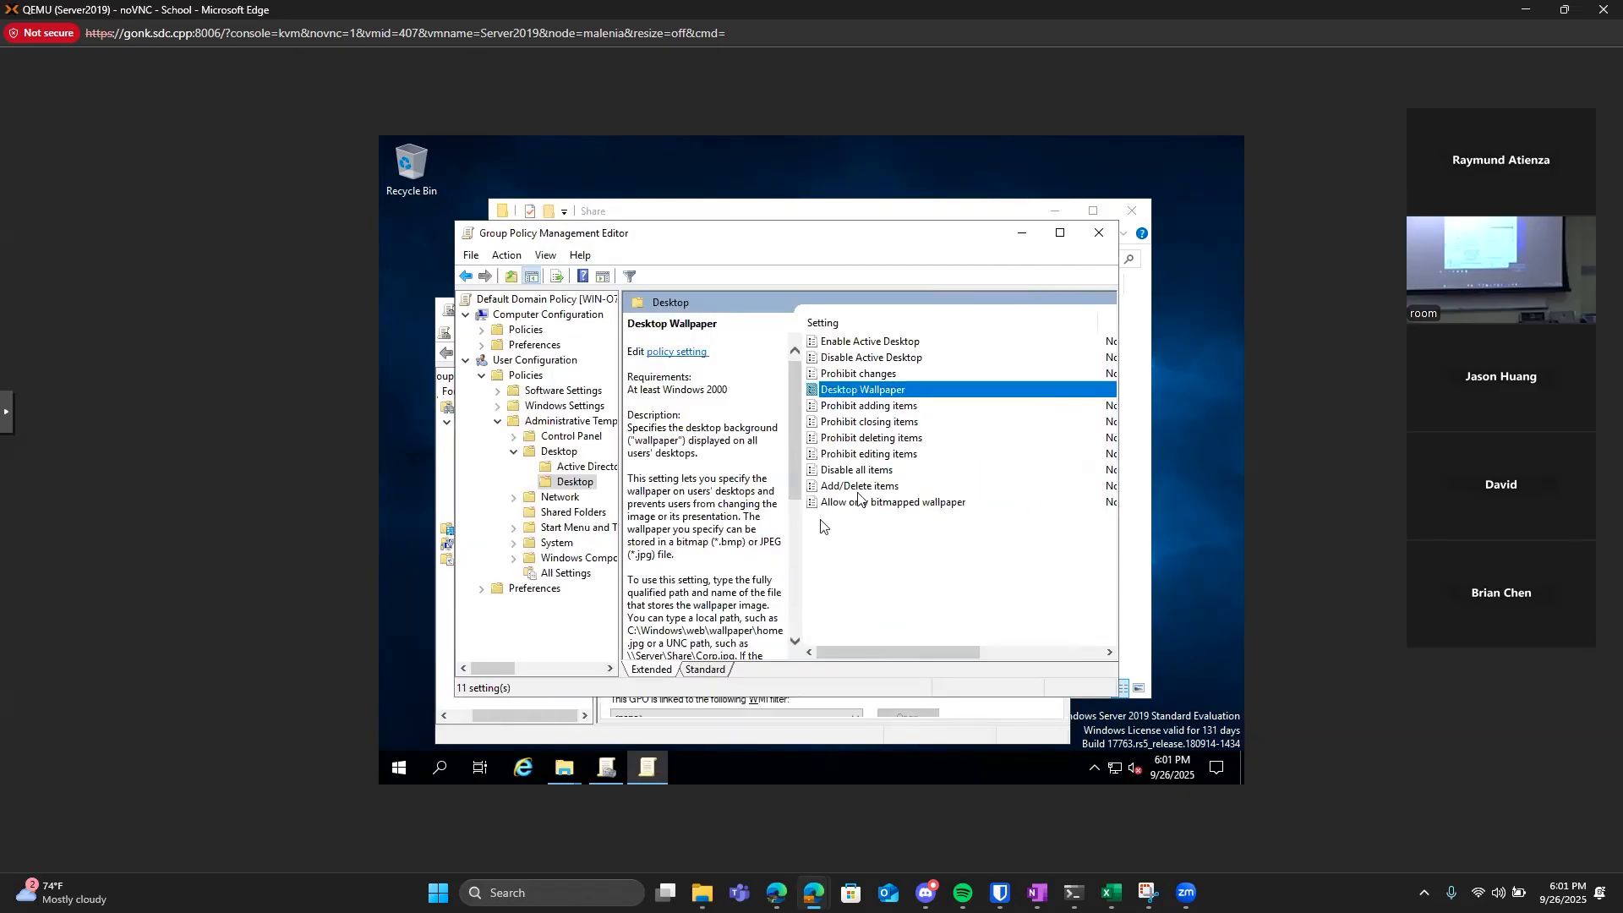
double_click(892, 392)
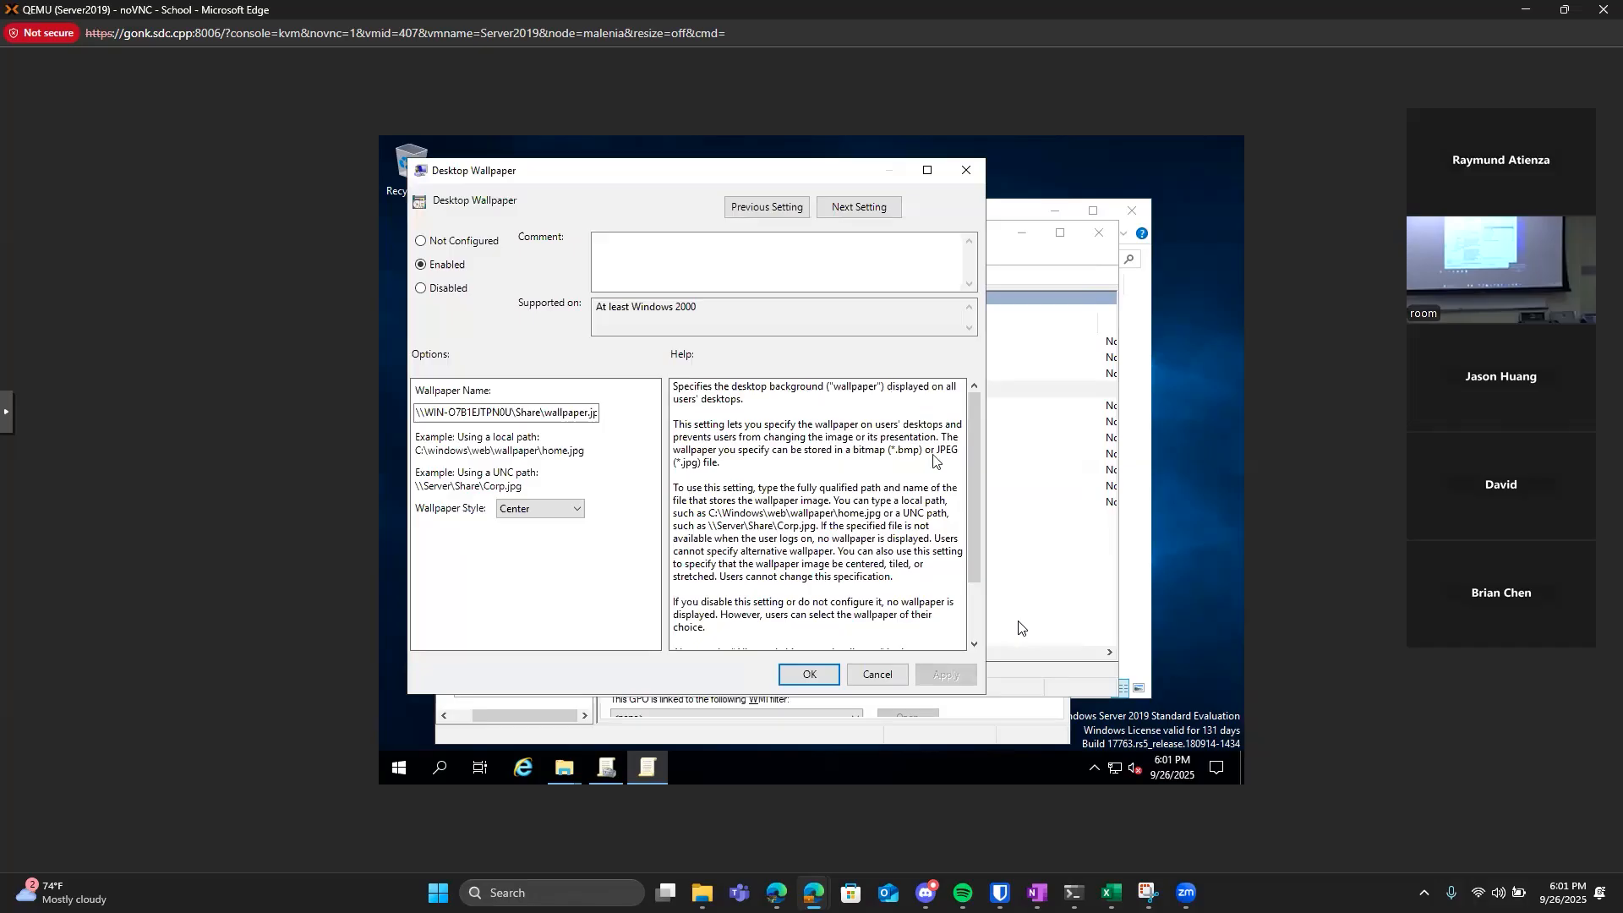
click(809, 675)
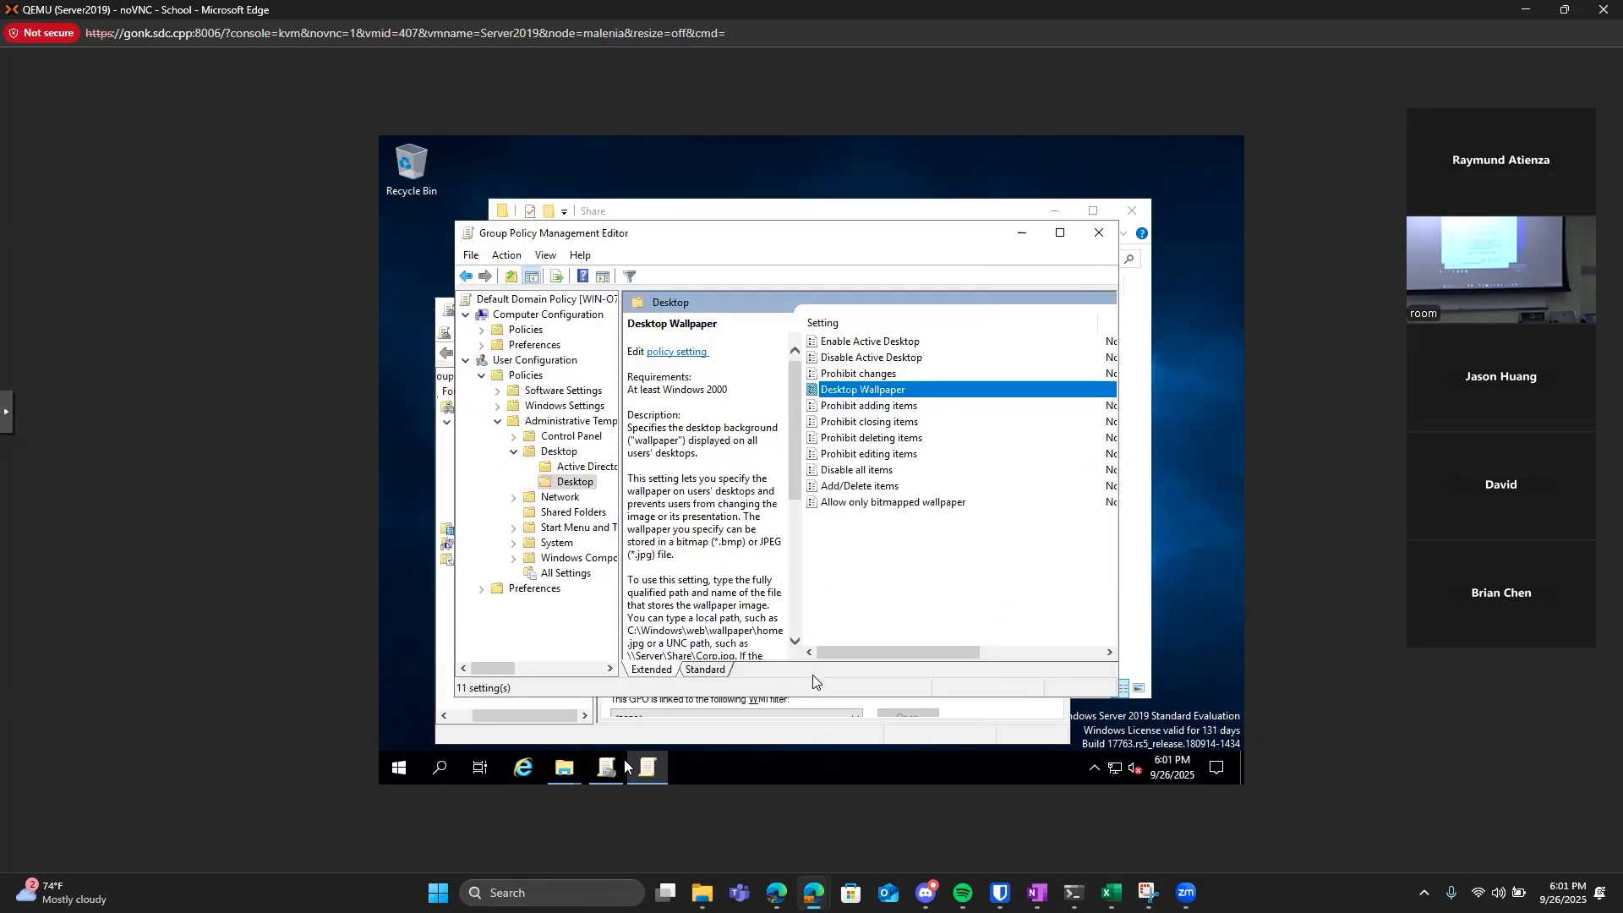
Open Windows PowerShell on the server and run gpupdate /force to refresh the group policies.
right_click(439, 771)
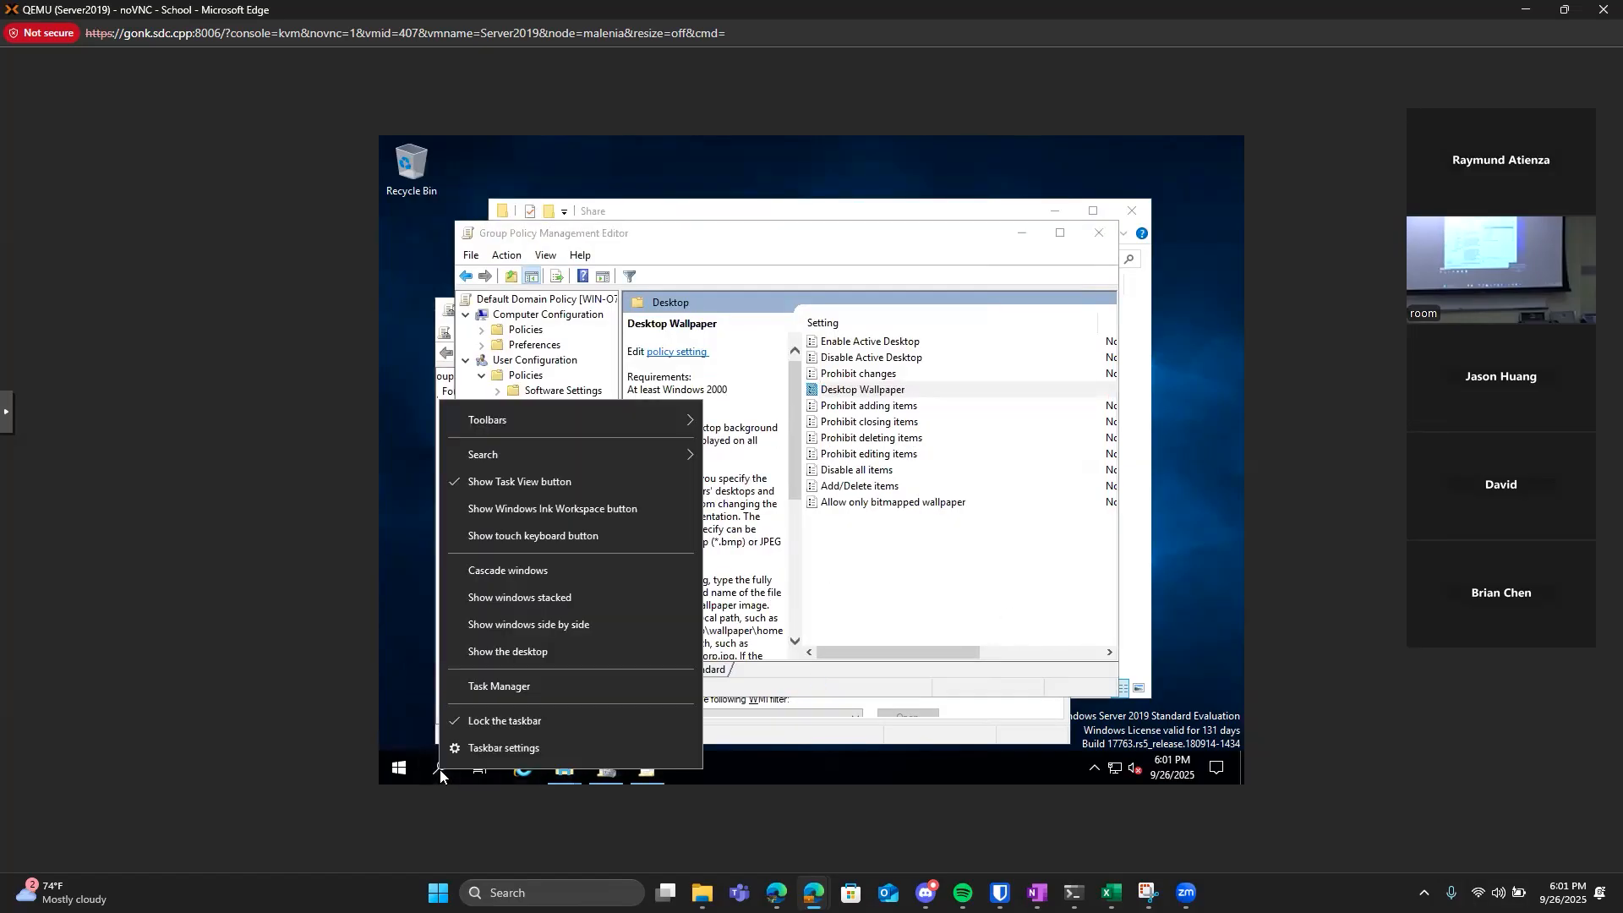
click(414, 766)
text(p)
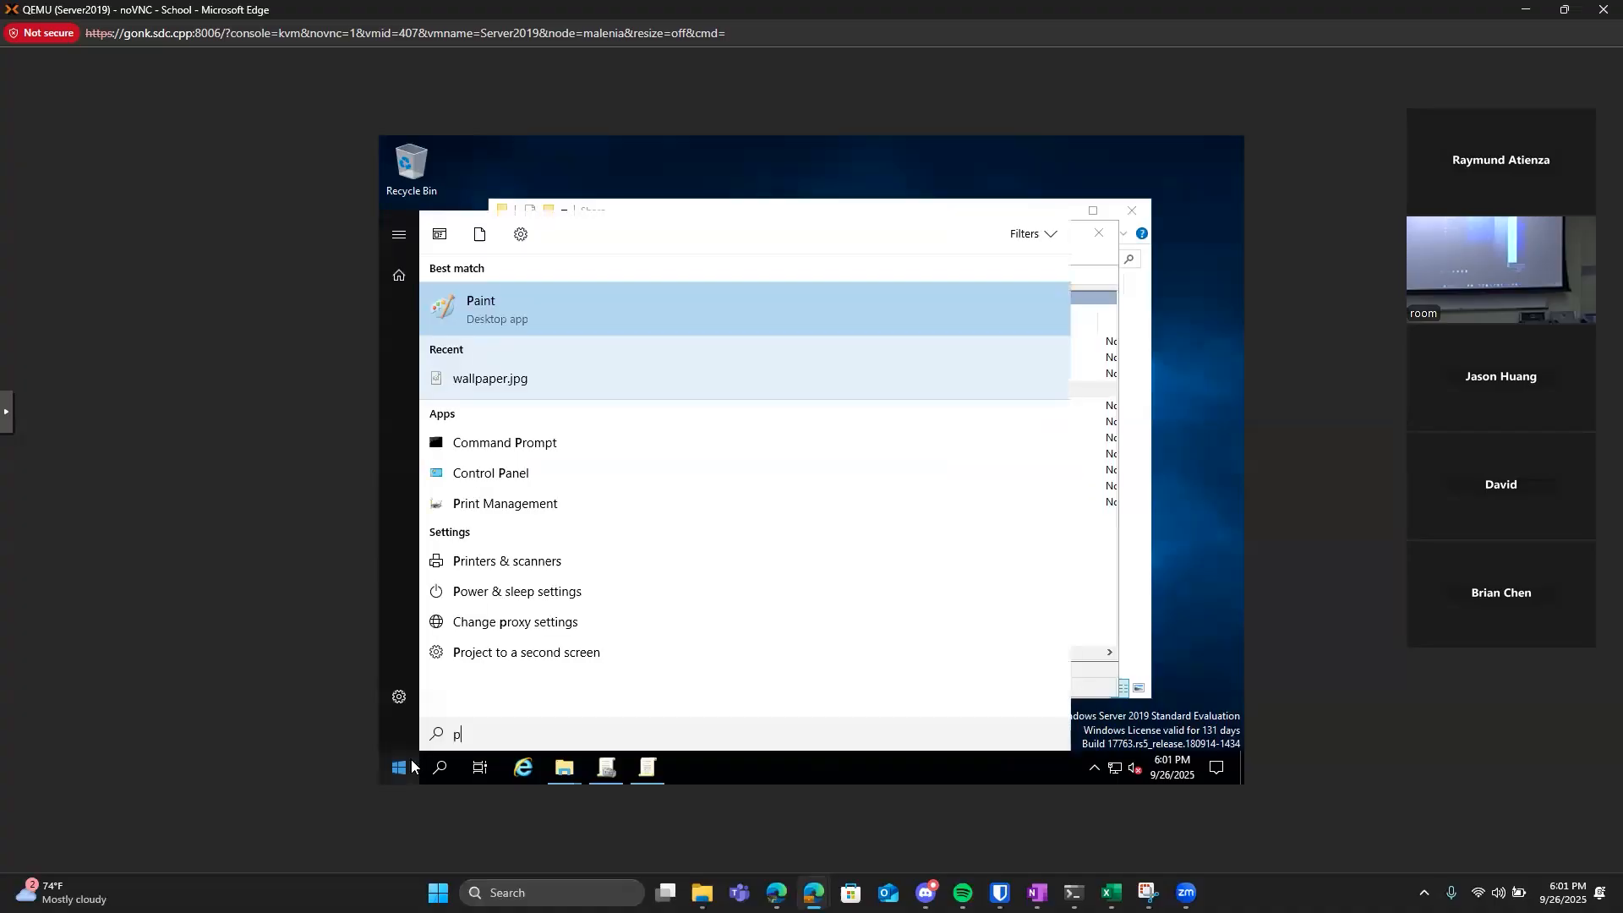
key(BackSpace)
text(power)
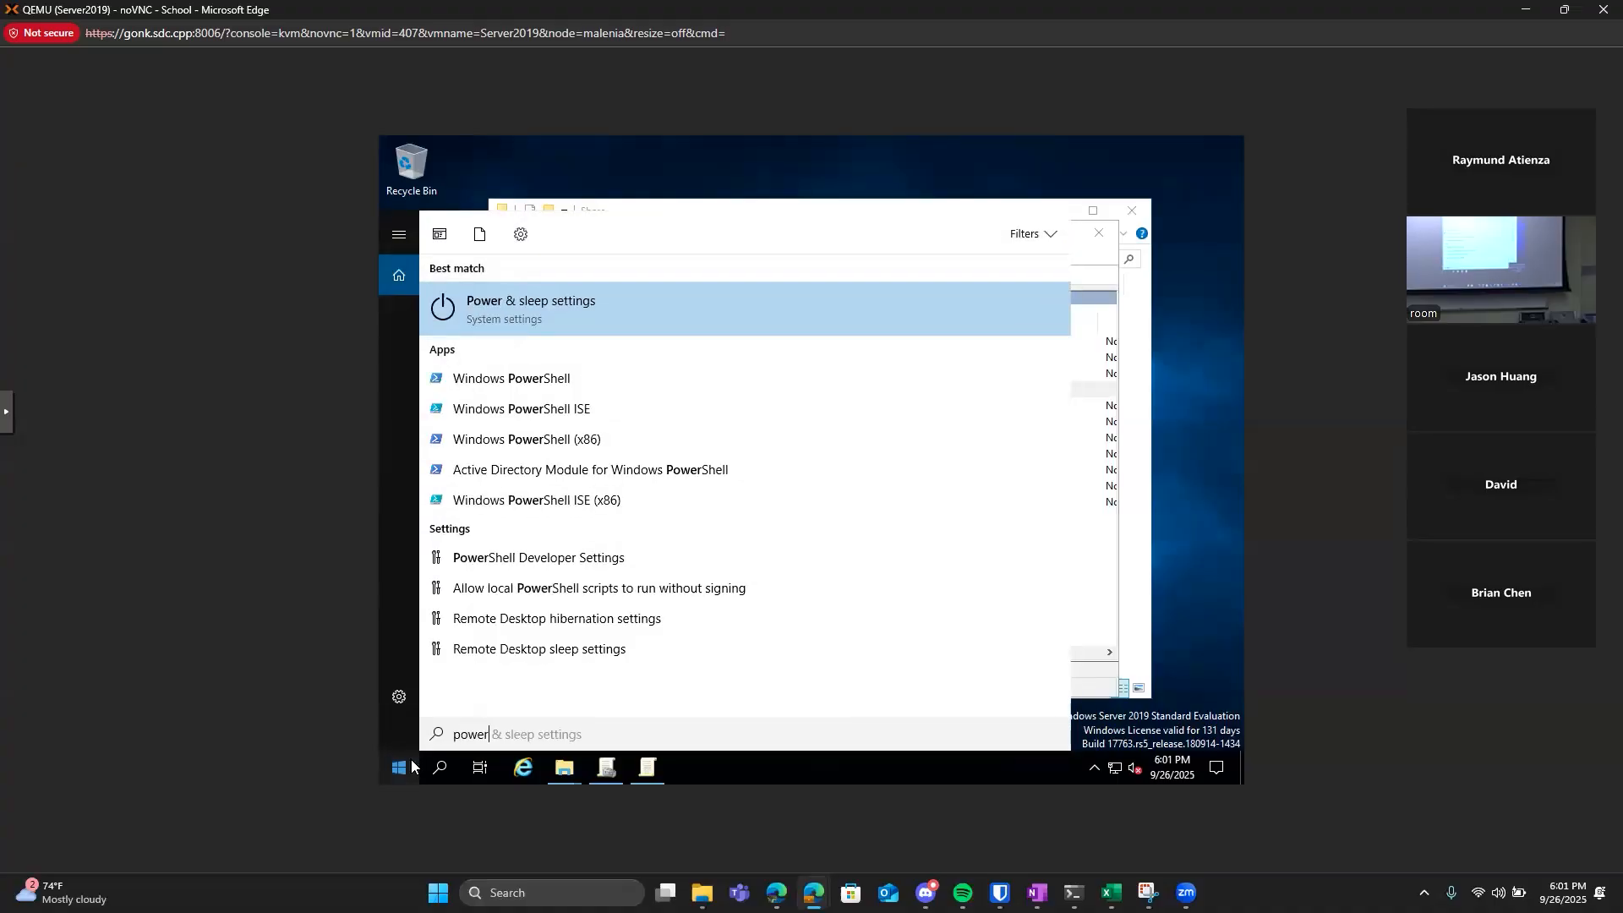
key(Down)
key(Return)
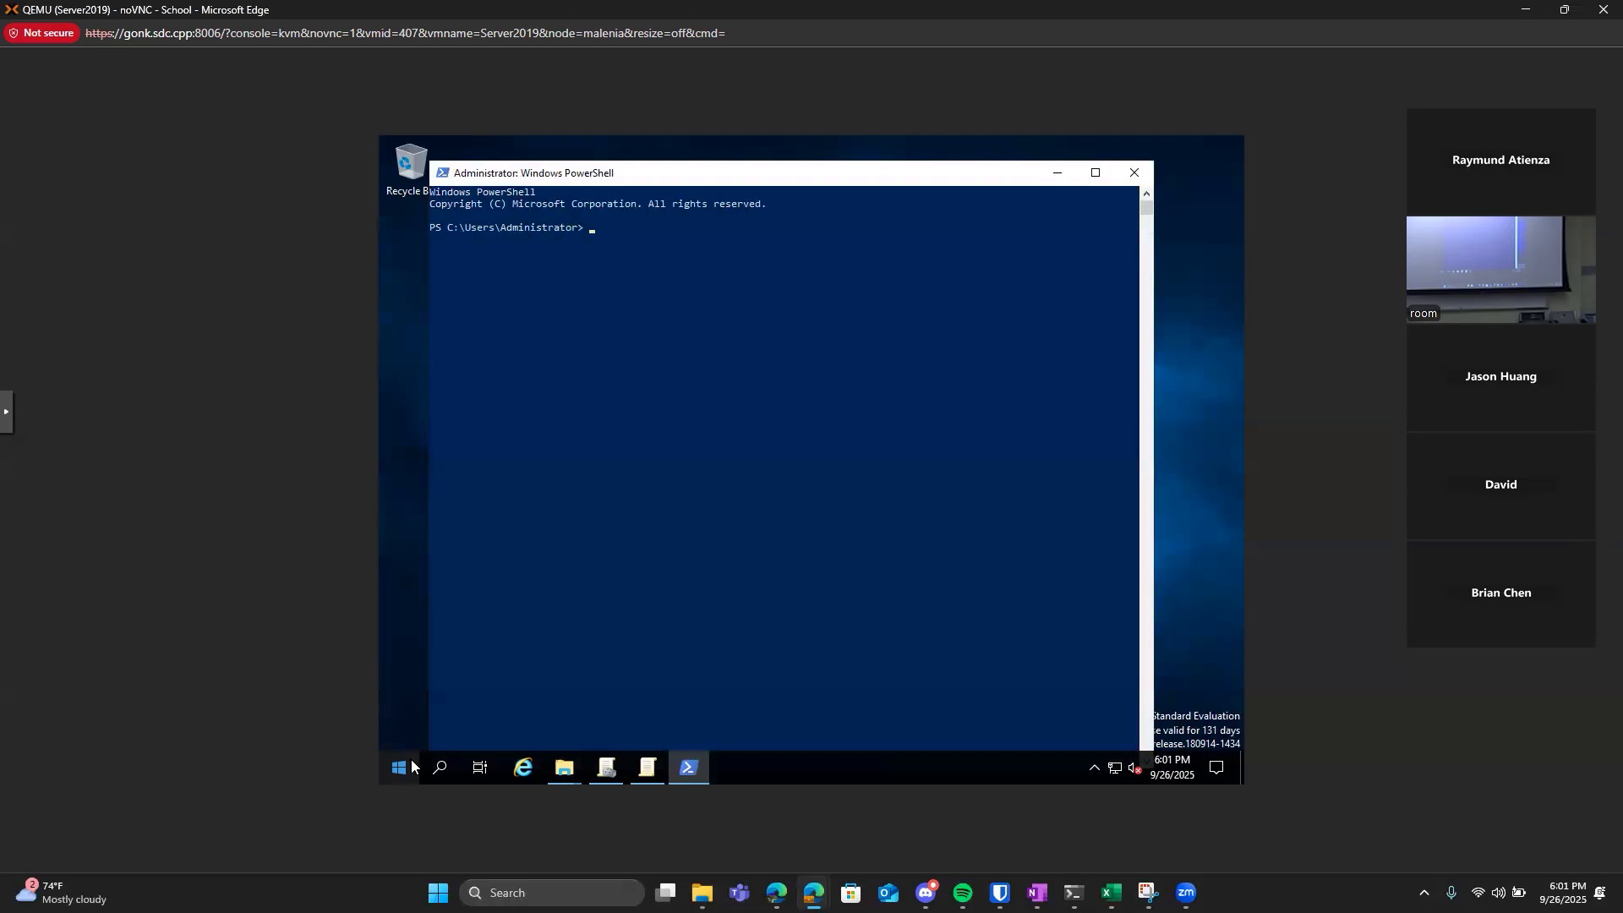
text(gpupdate /force)
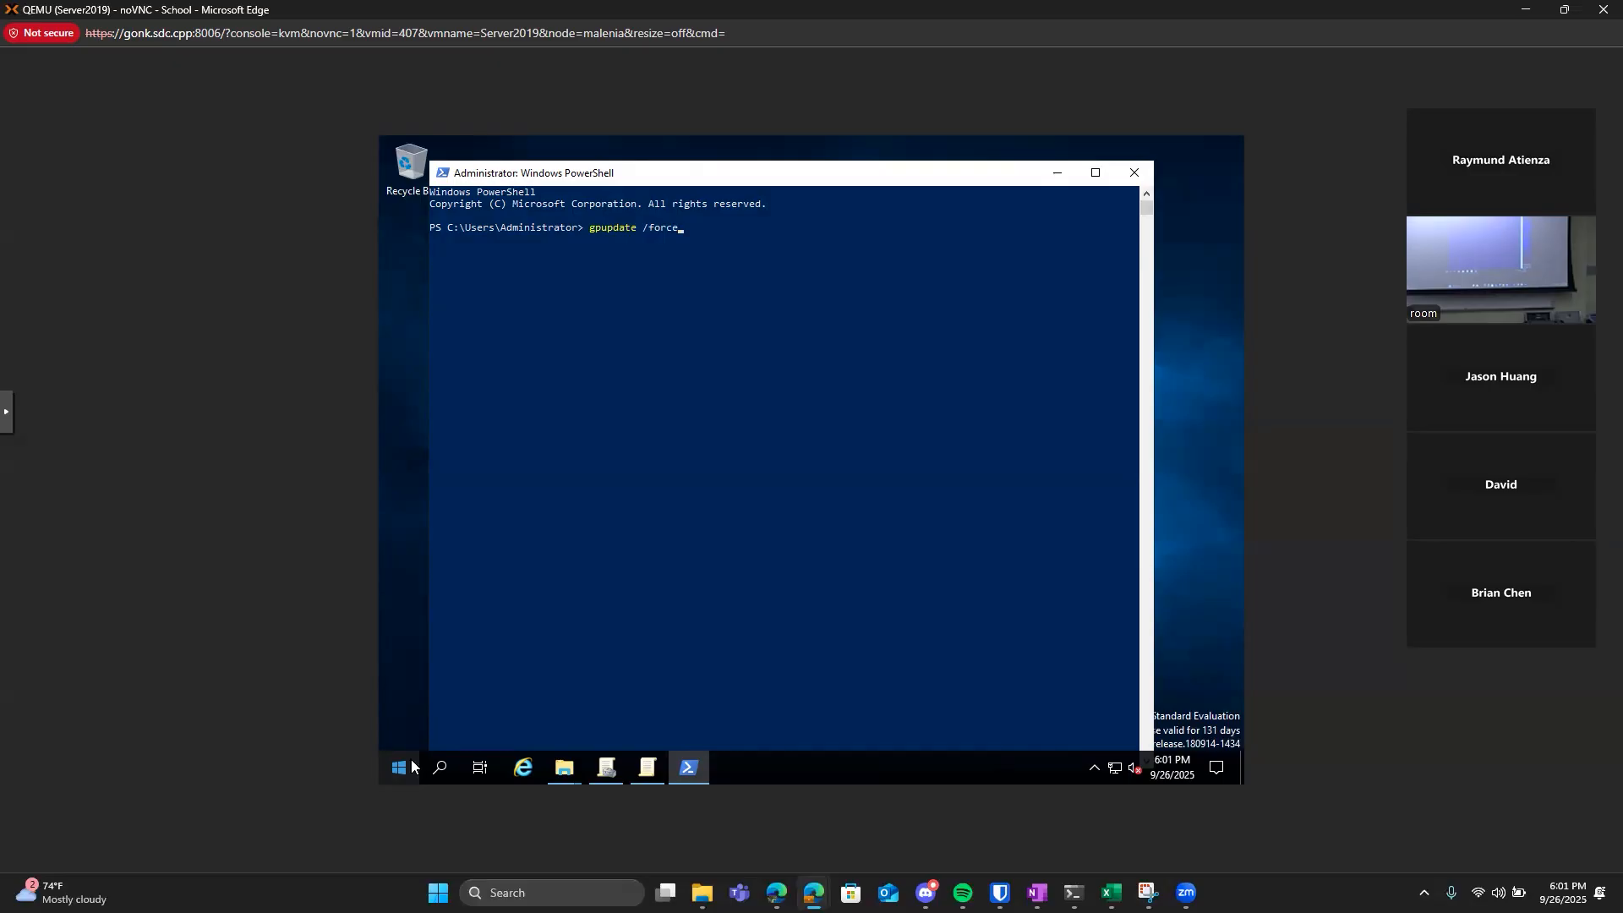
key(Return)
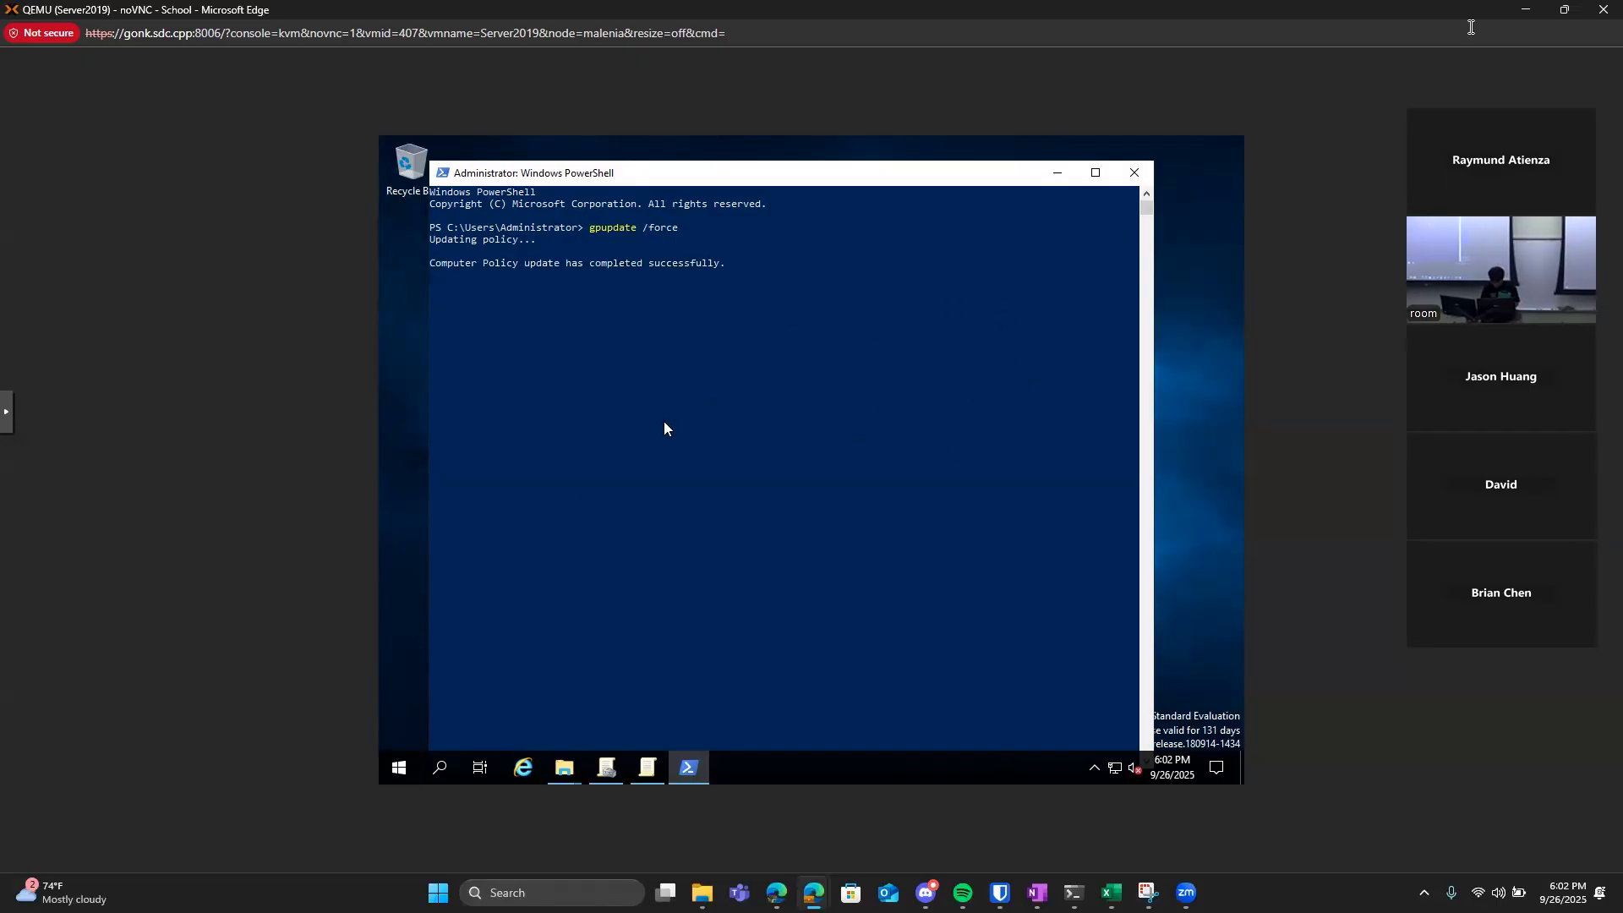
Switch to the Proxmox web interface and open the console of VM 408 (WindowsClient1) in its own maximized window.
click(1526, 10)
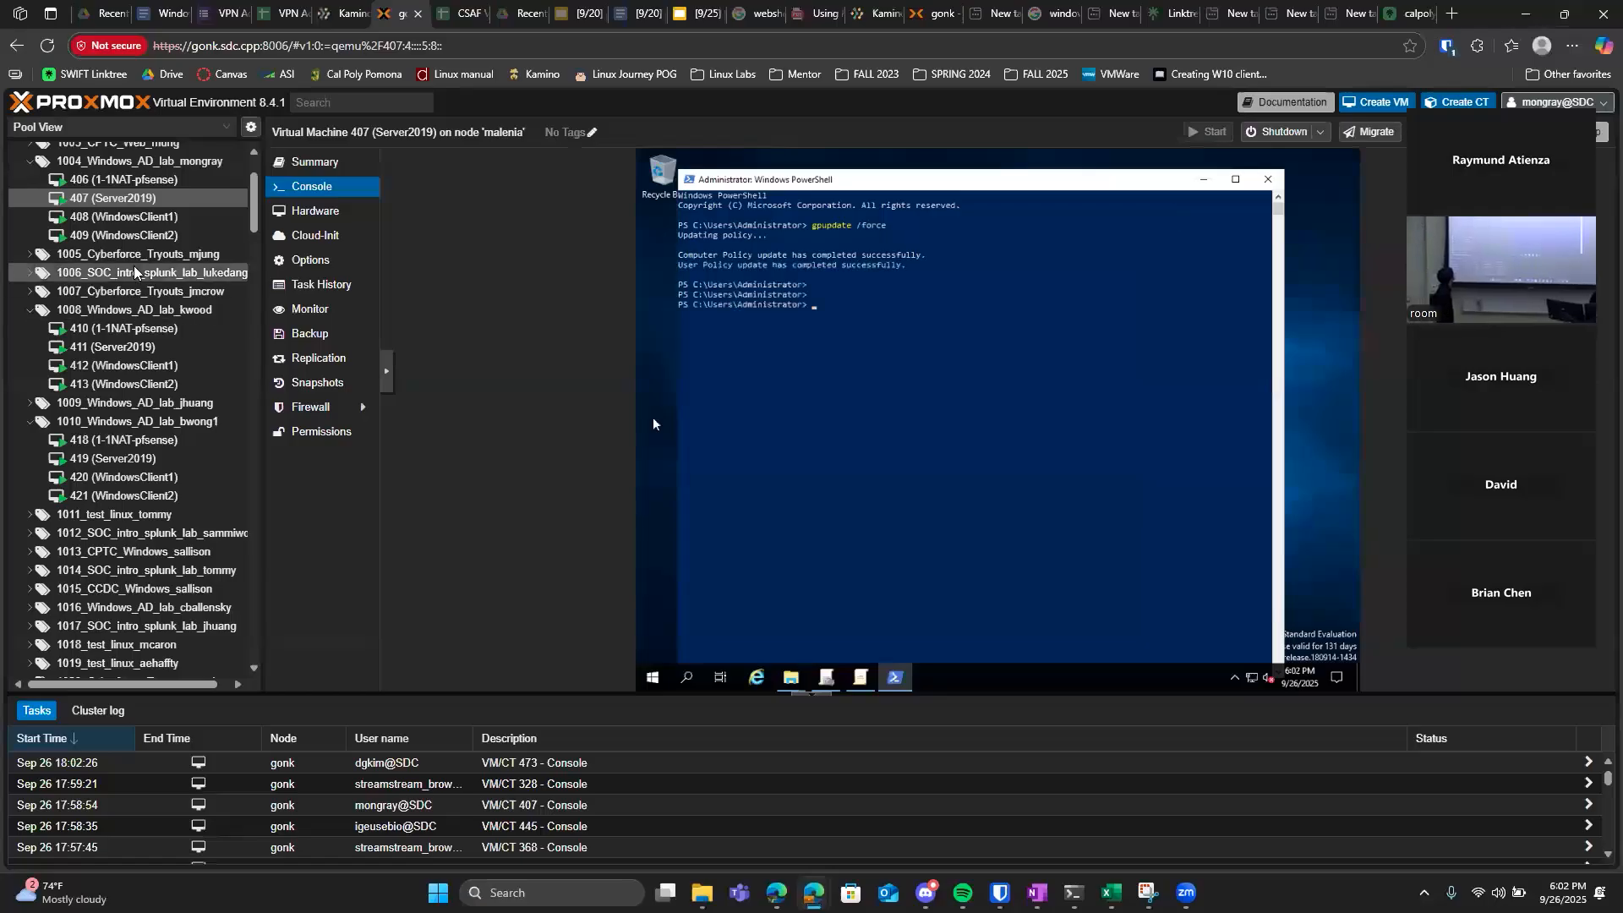
click(135, 220)
right_click(135, 223)
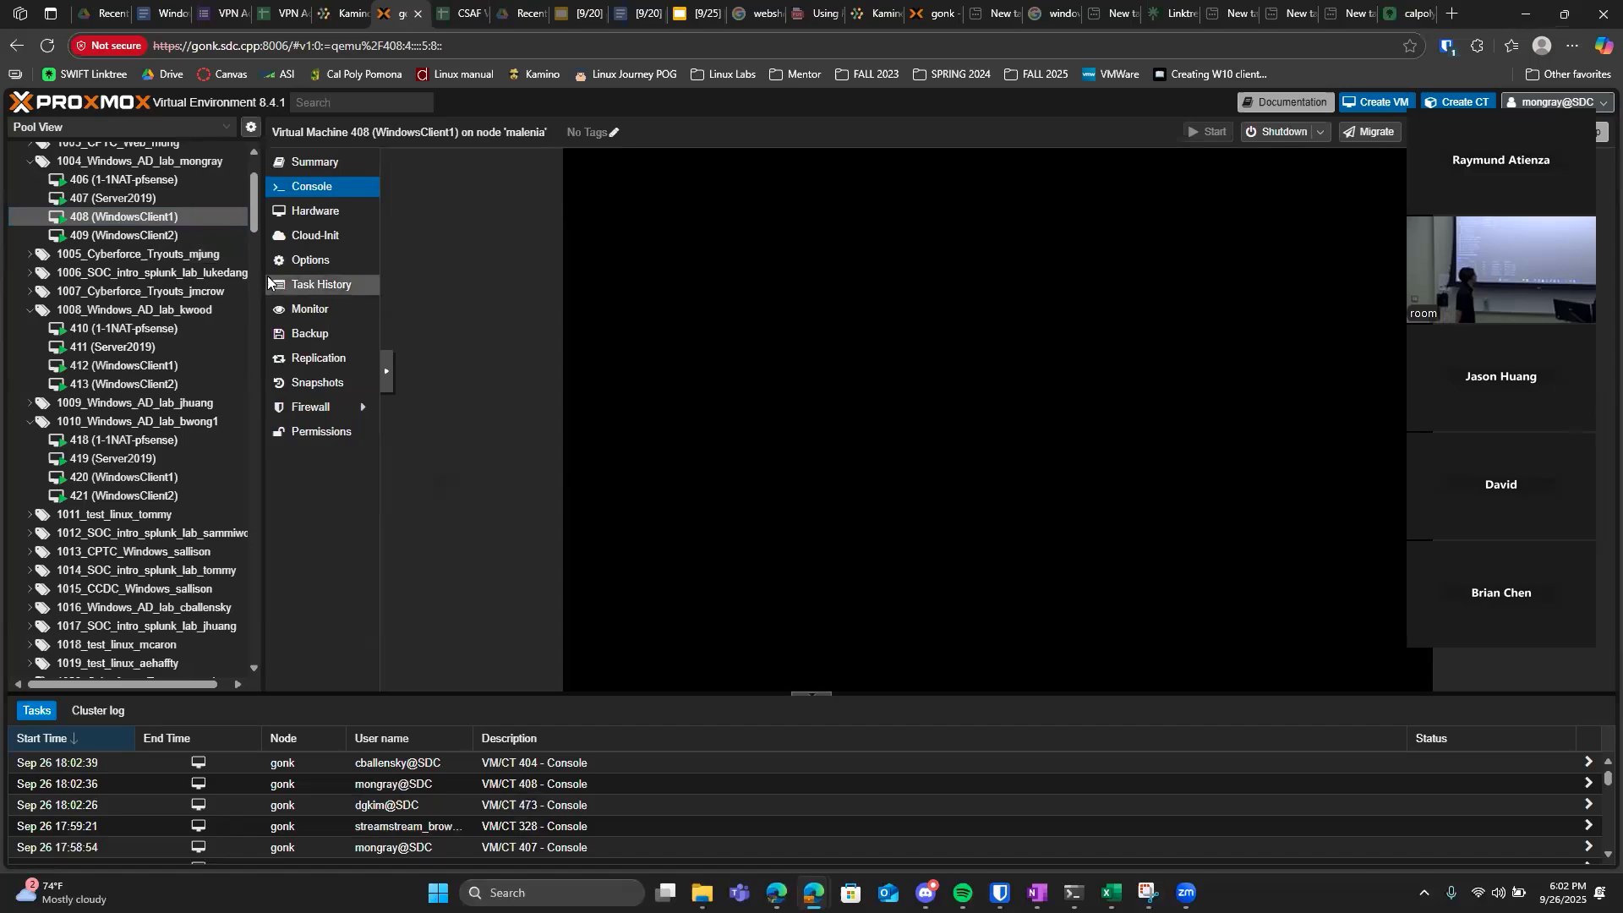
right_click(322, 188)
click(306, 188)
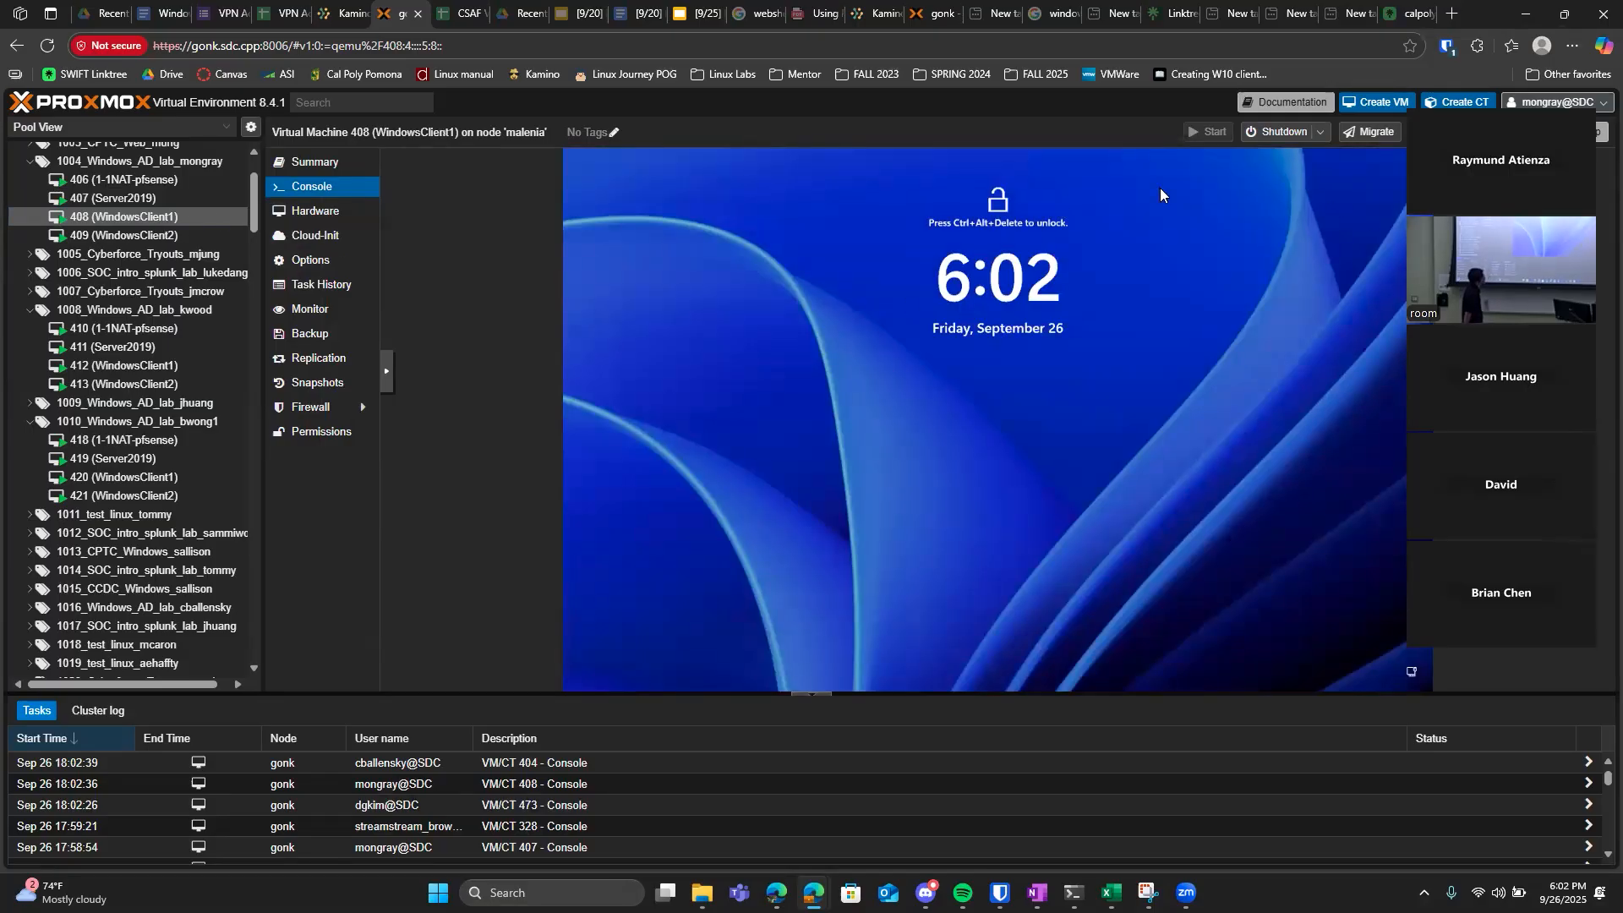
key(ctrl+alt+Delete)
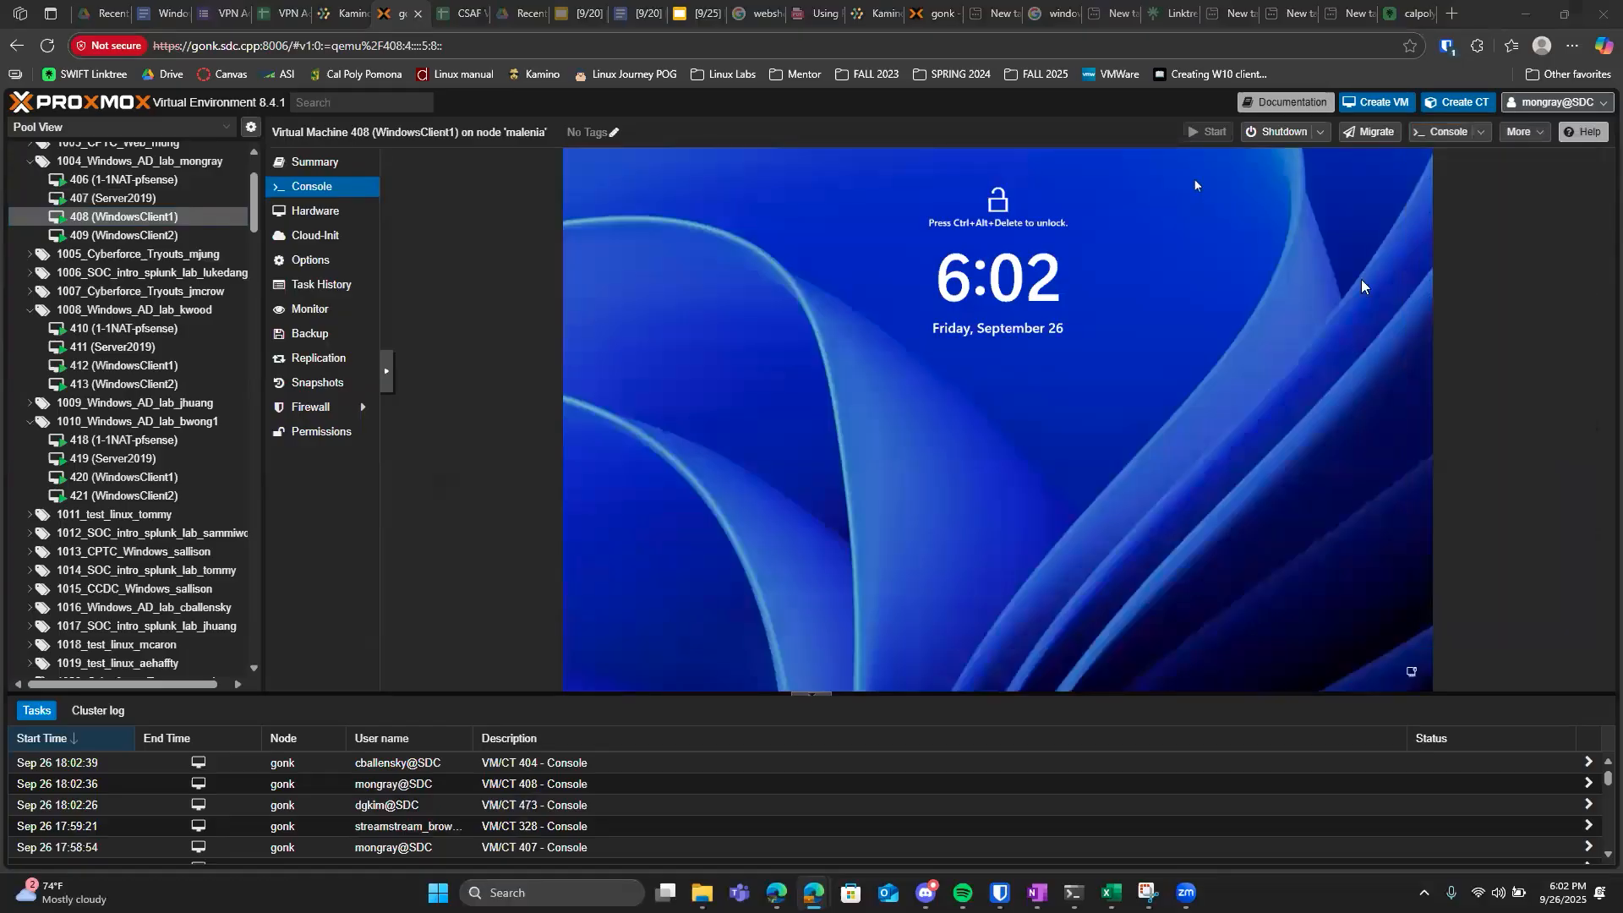
click(1448, 132)
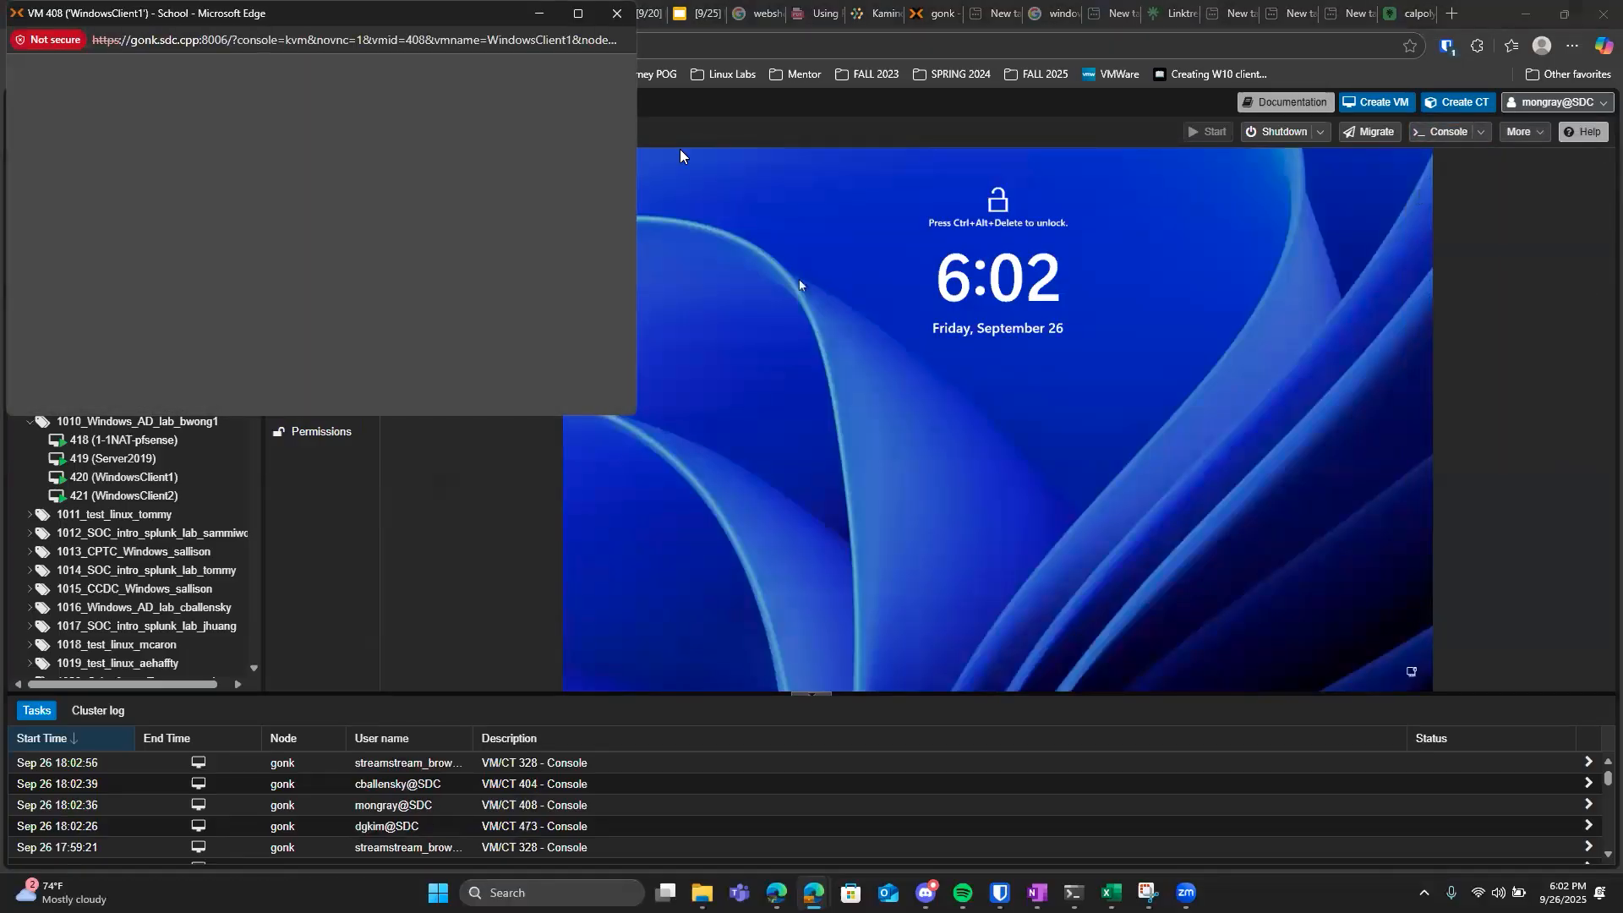
click(577, 18)
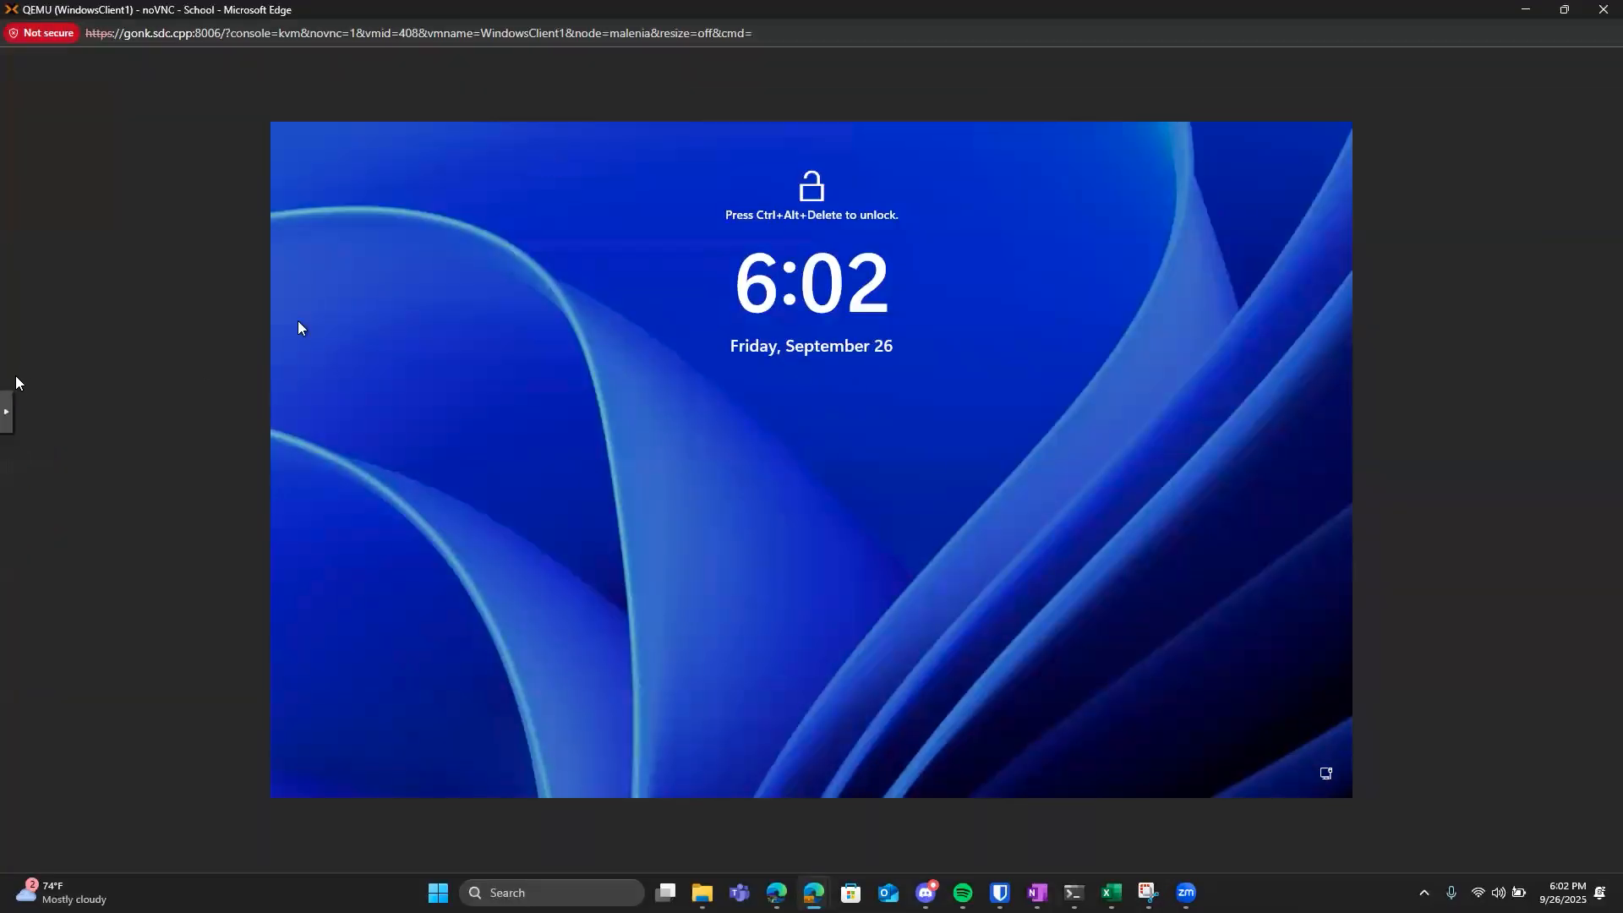
Unlock WindowsClient1 by signing in with the account password, and minimize Server Manager to check the desktop wallpaper.
click(7, 411)
click(23, 421)
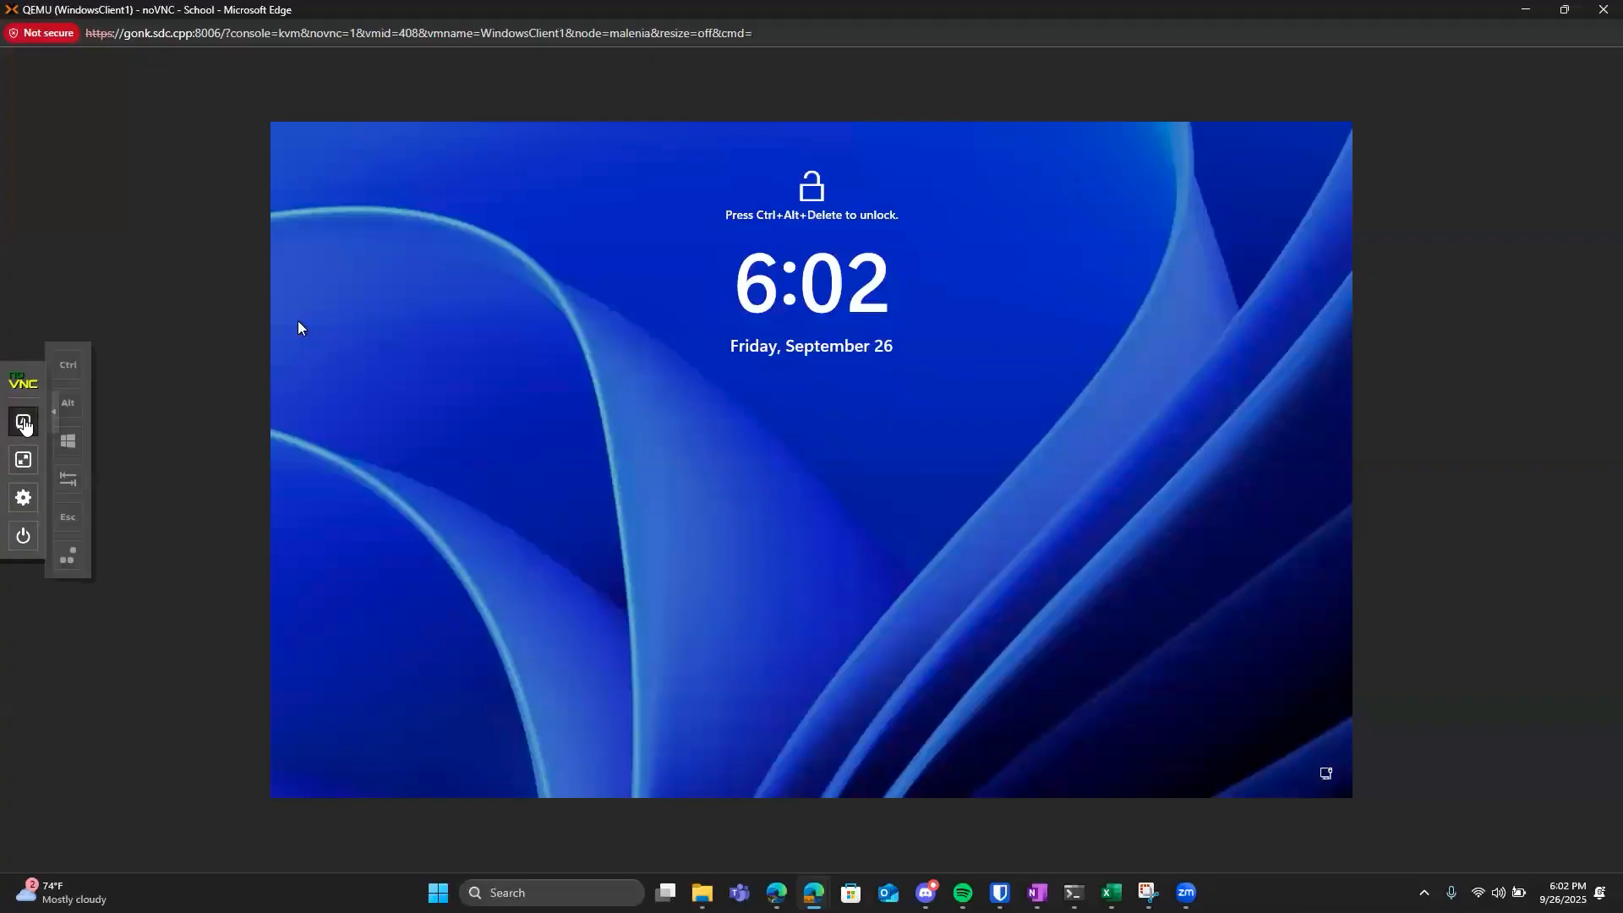
click(86, 560)
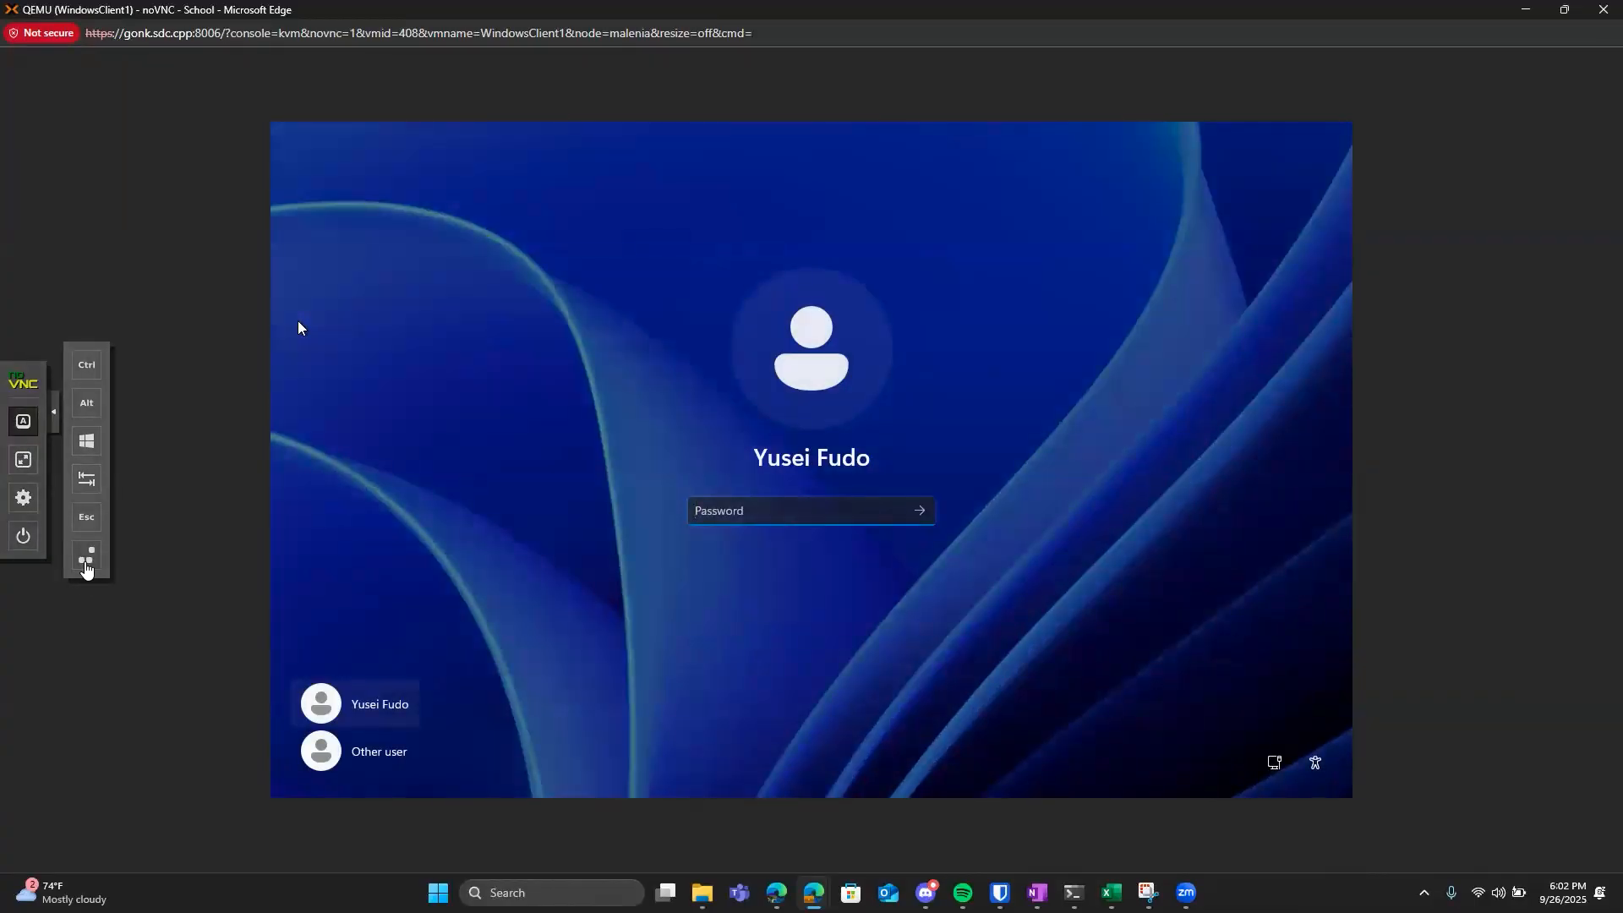
text(***********)
key(Return)
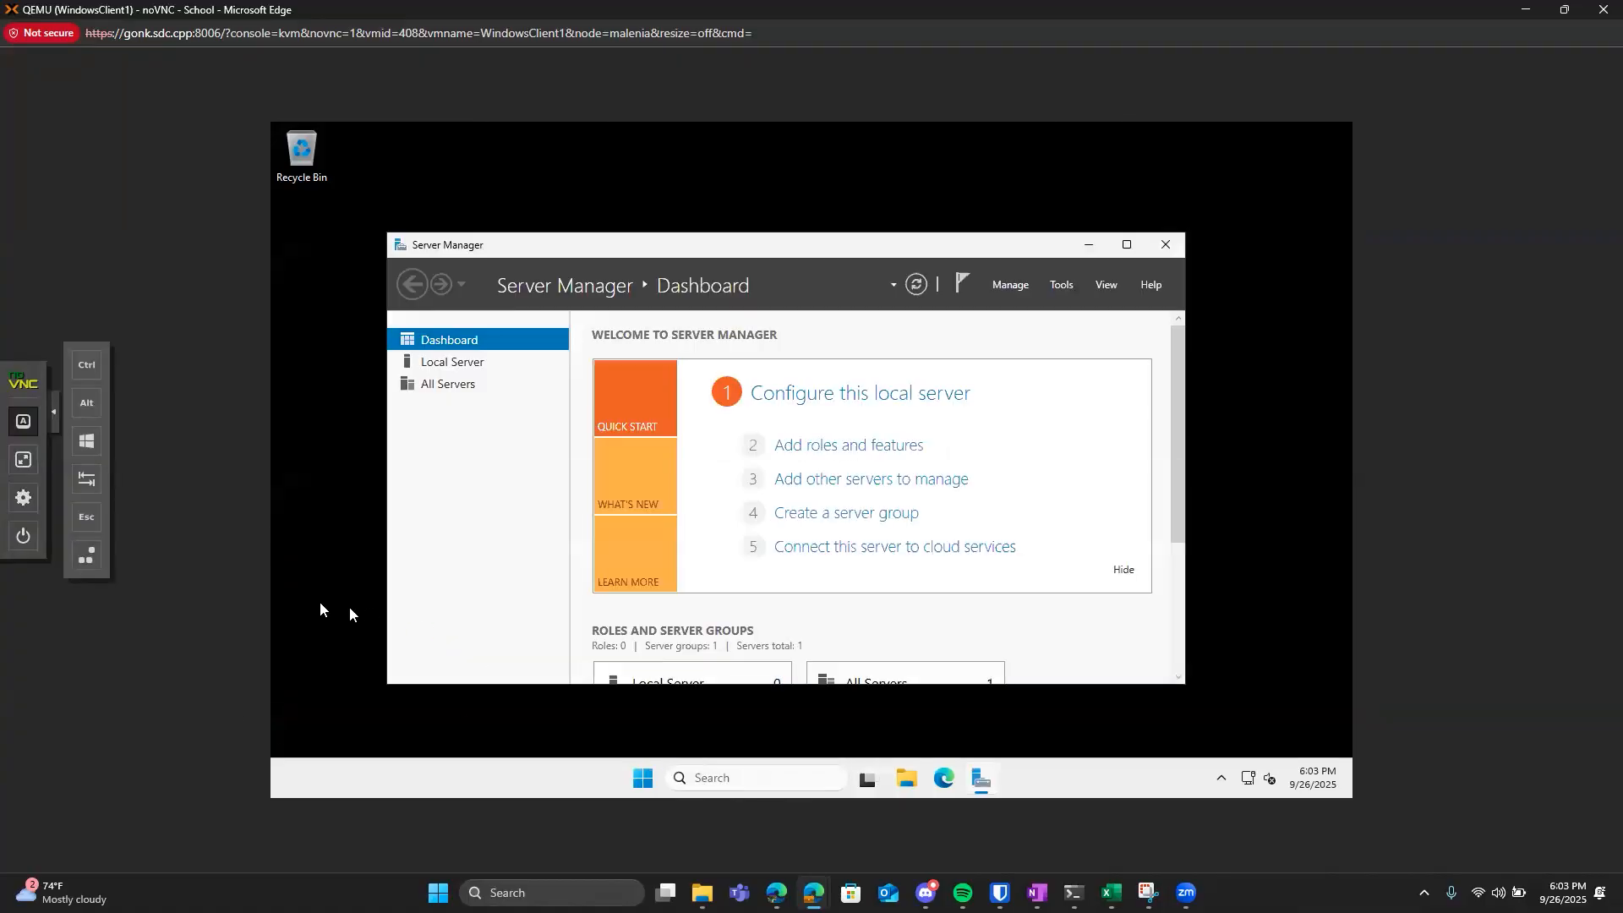
click(1077, 243)
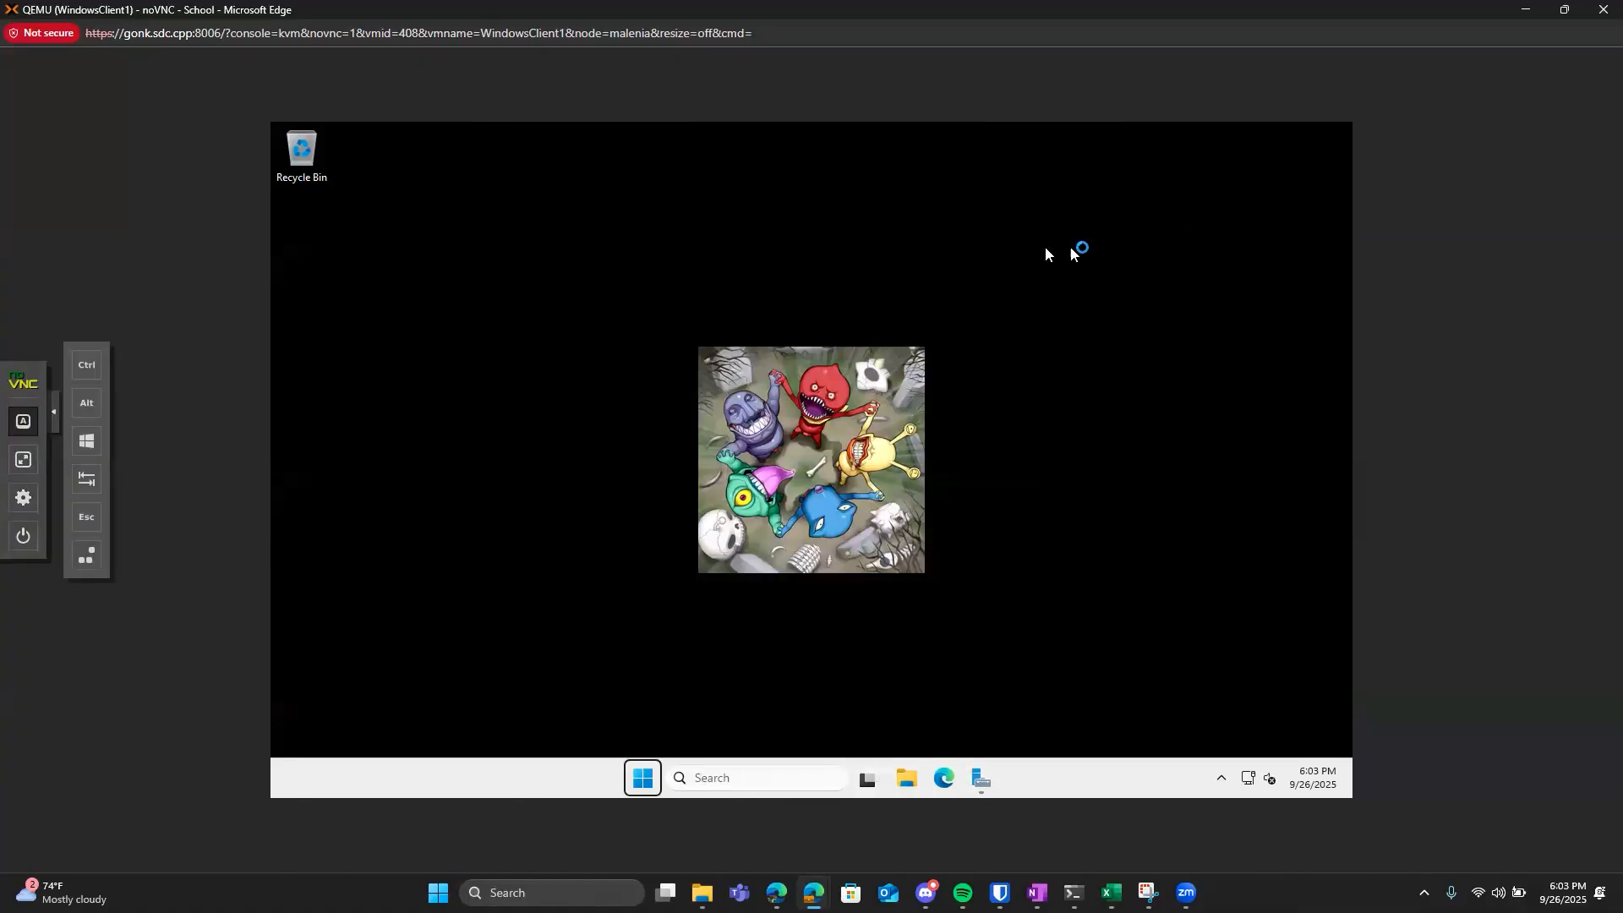